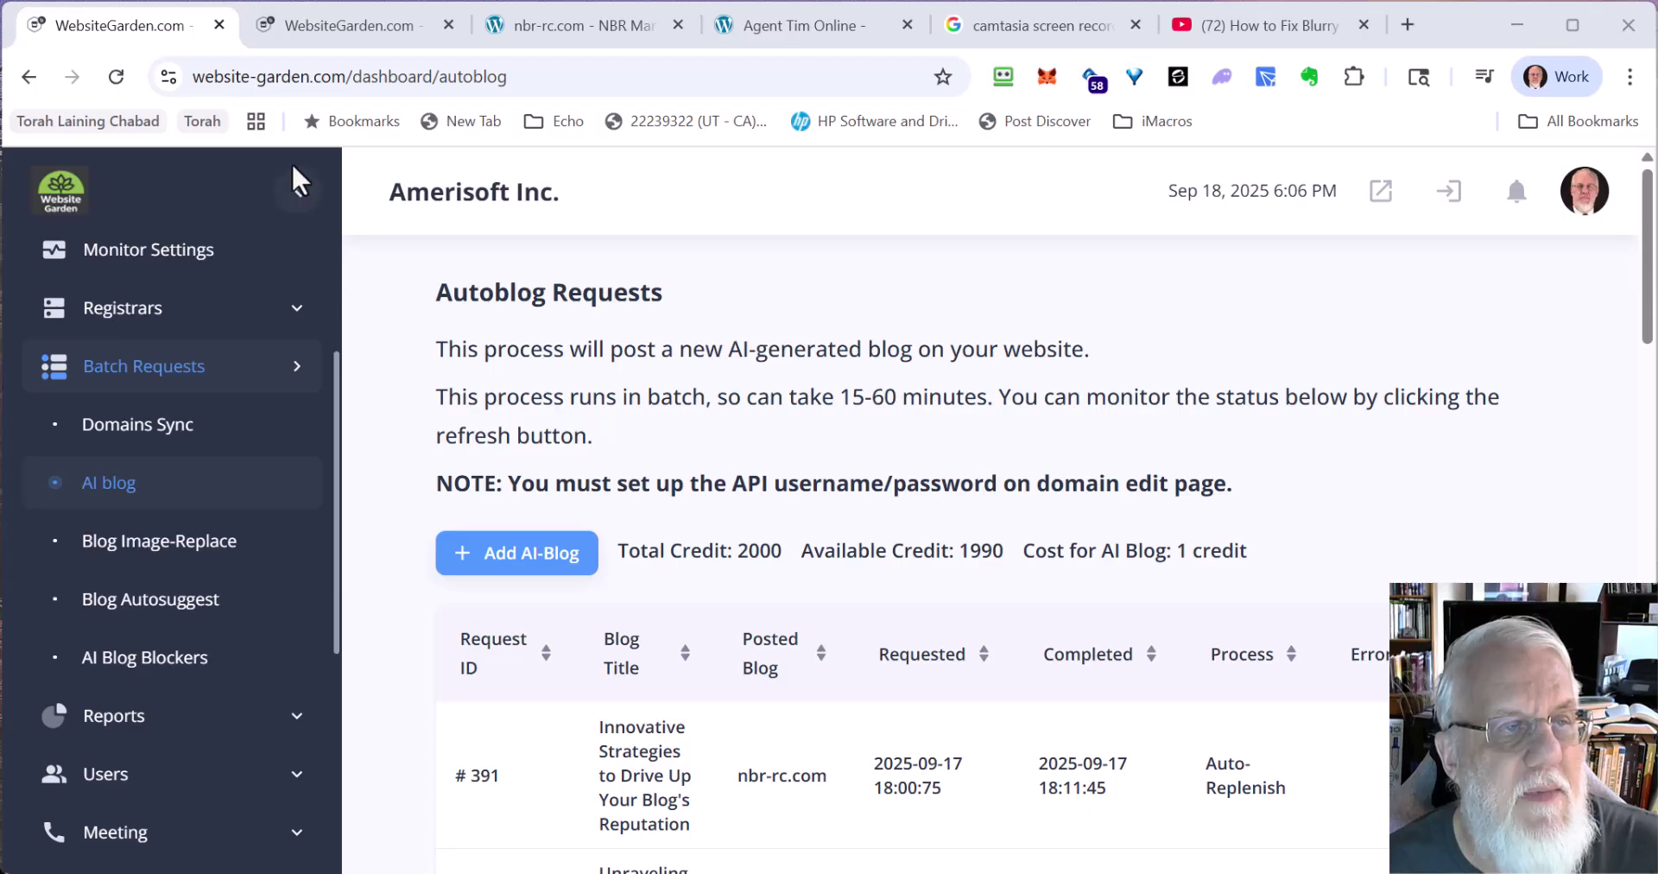
- Collapse the navigation sidebar, and review the domain, host and registrar nameserver fields on the nbr-rc.com edit page
click(297, 190)
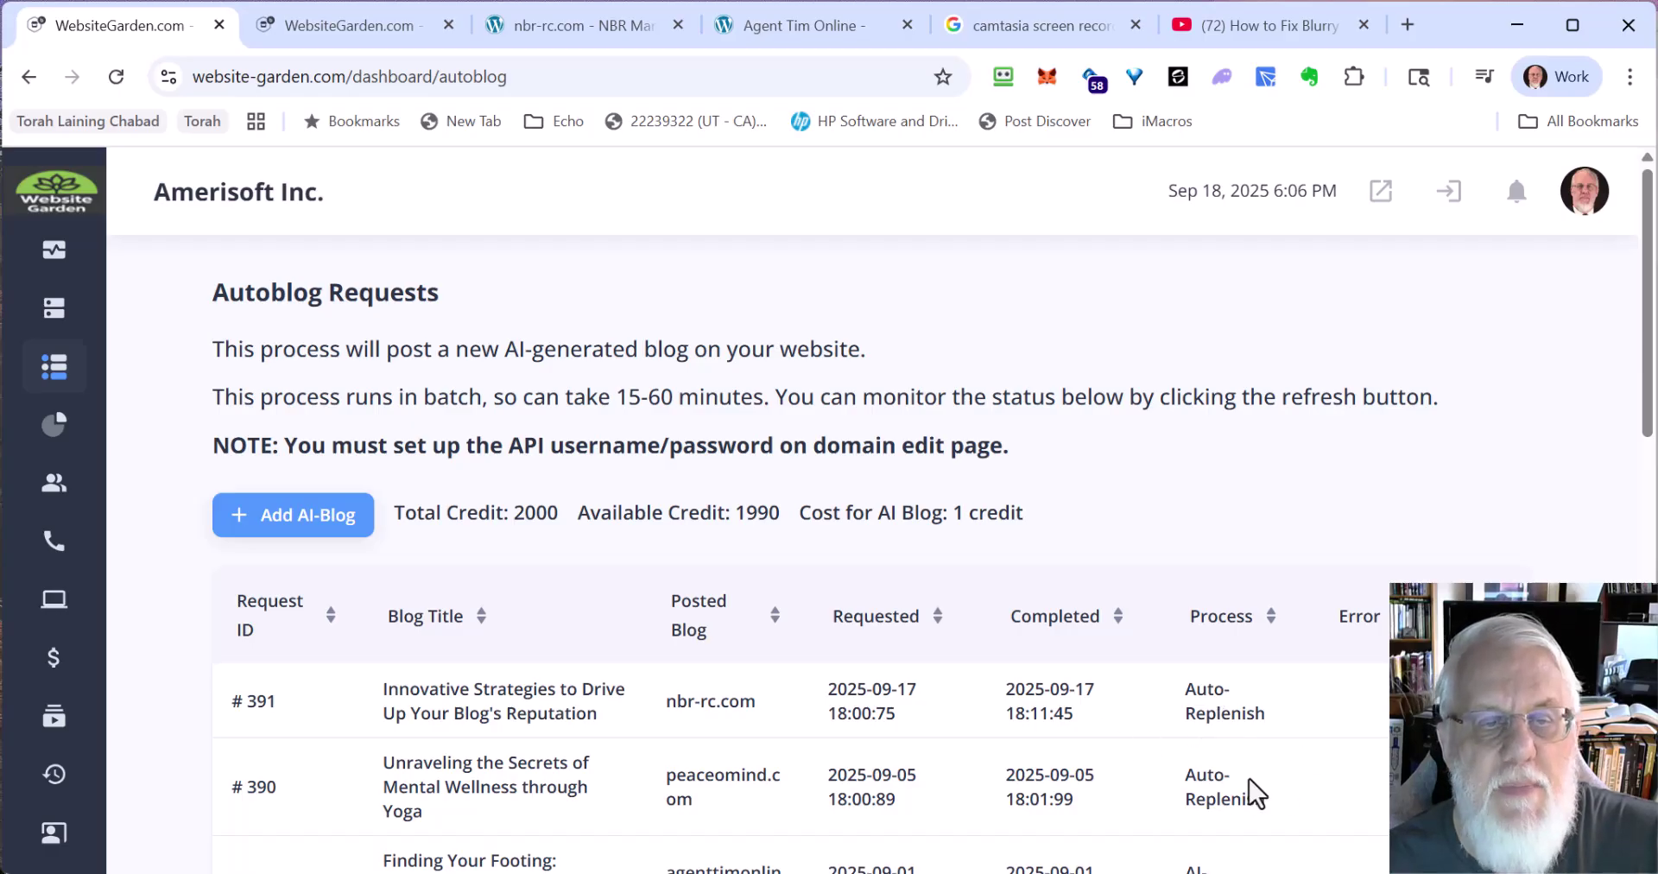
click(350, 22)
scroll(1285, 518, up, 15)
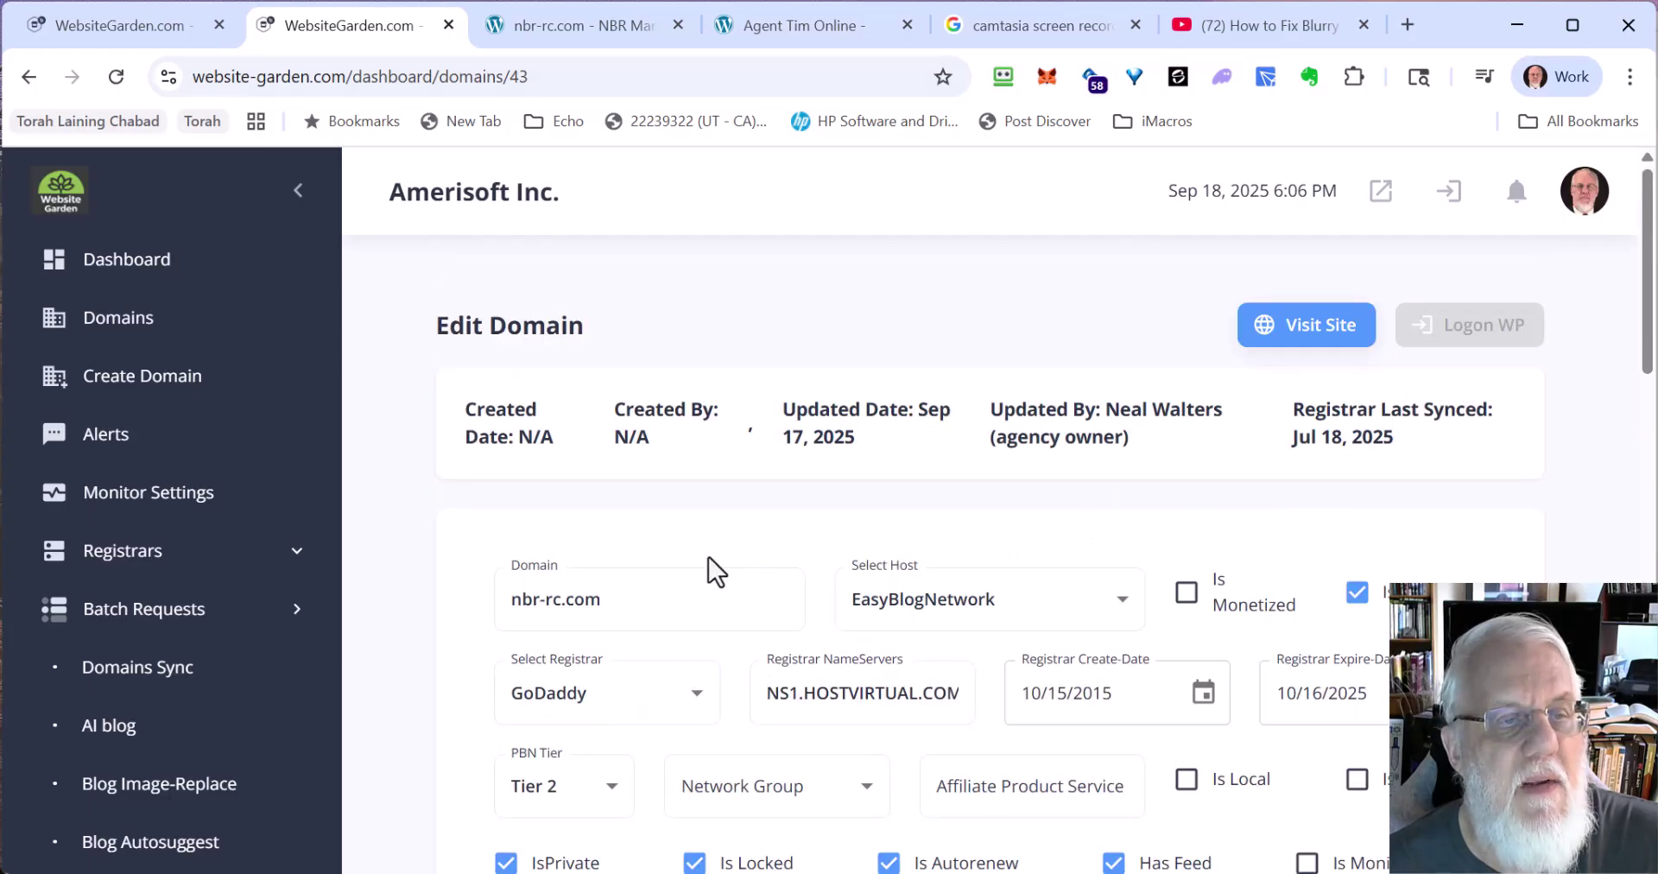
drag(622, 596, 470, 599)
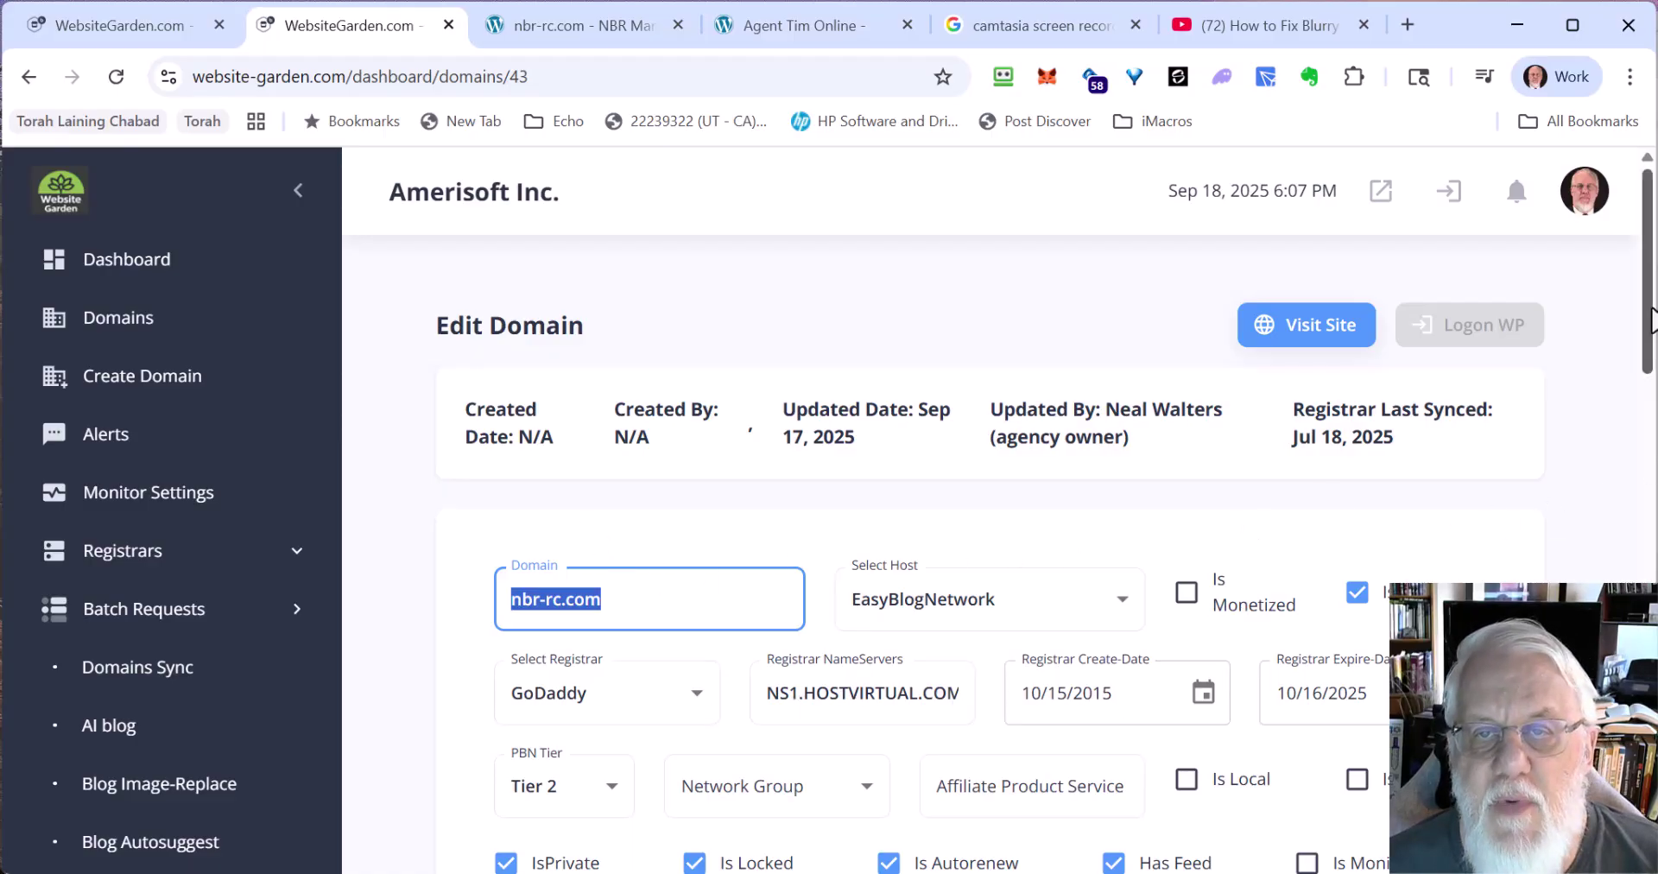
drag(1651, 320, 1651, 362)
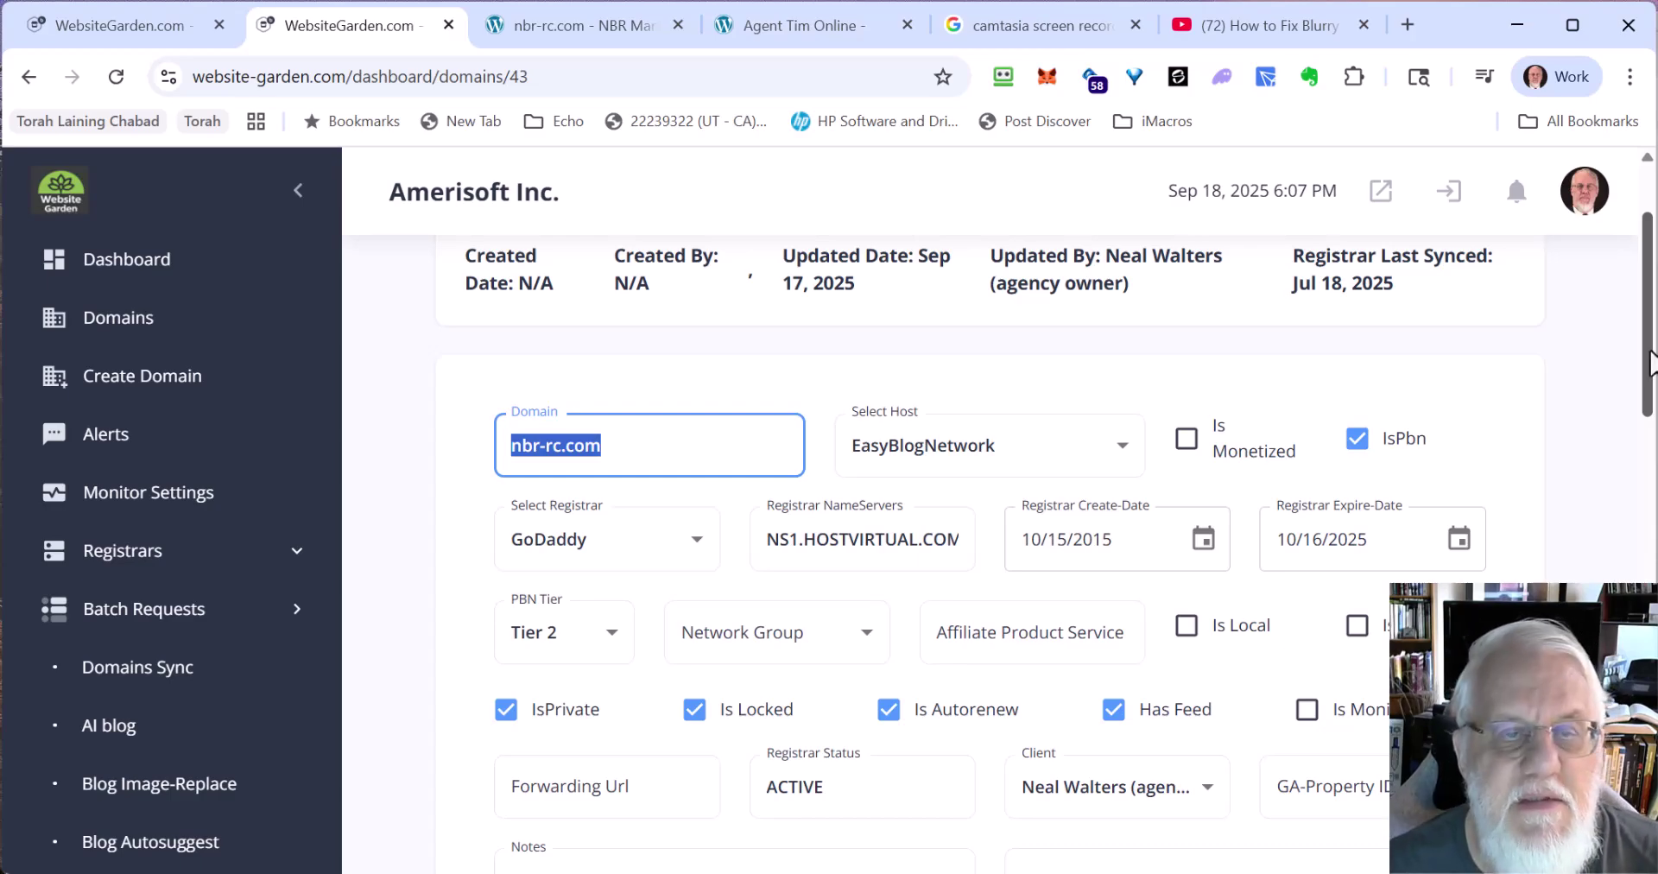
click(881, 545)
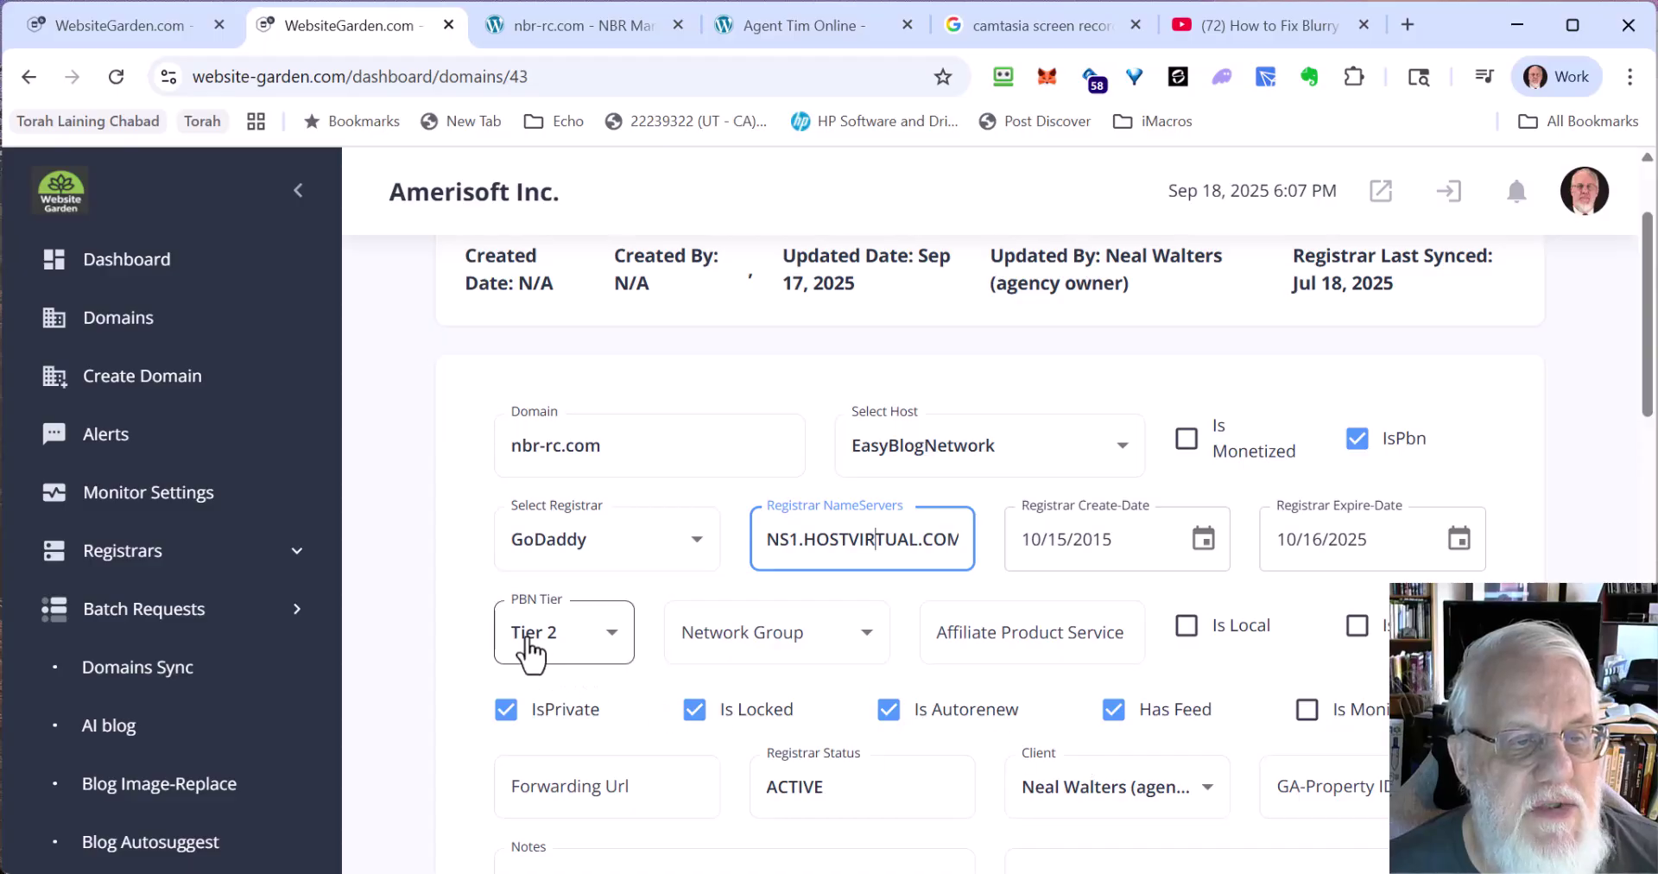
- Examine the available PBN Tier and Network Group options for nbr-rc.com, leaving both selections as they are
click(610, 641)
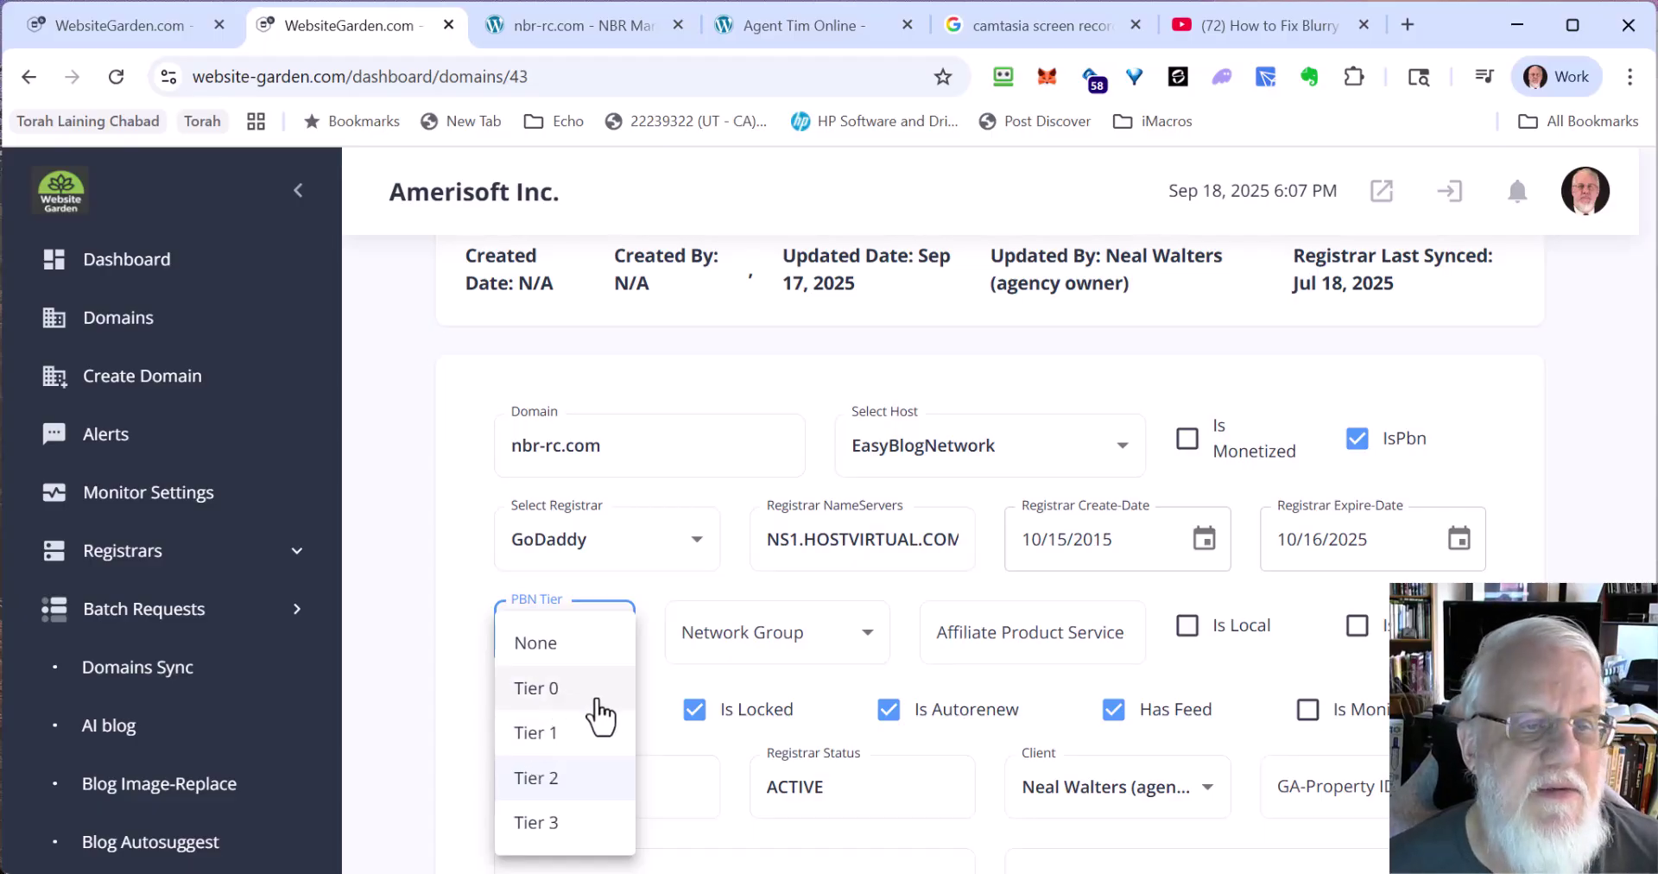
click(432, 614)
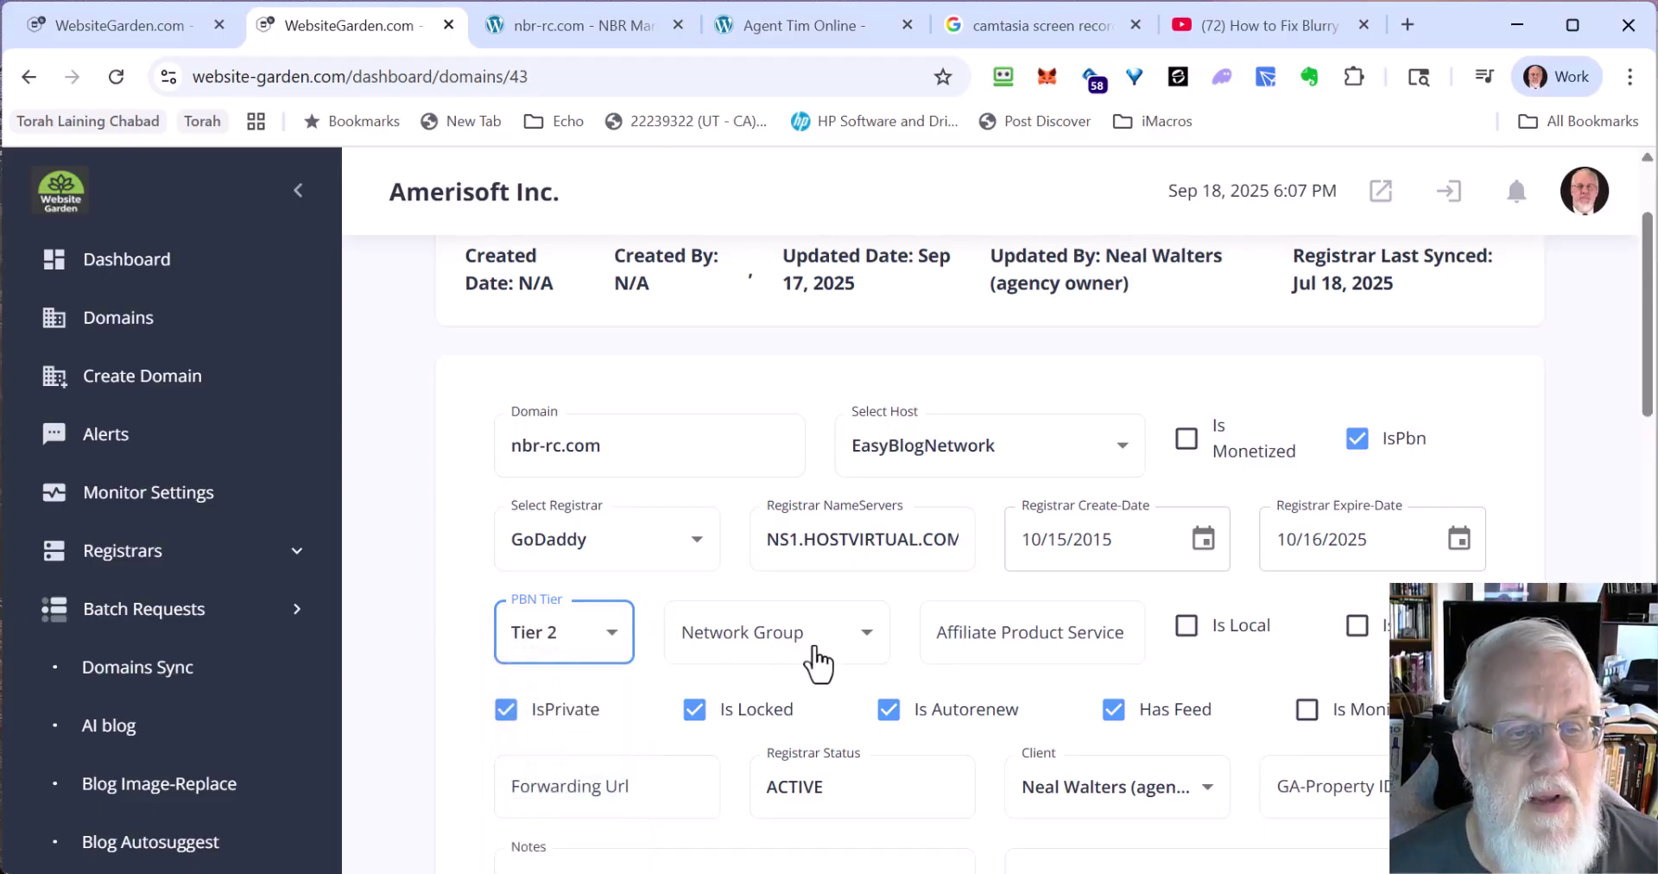
click(867, 640)
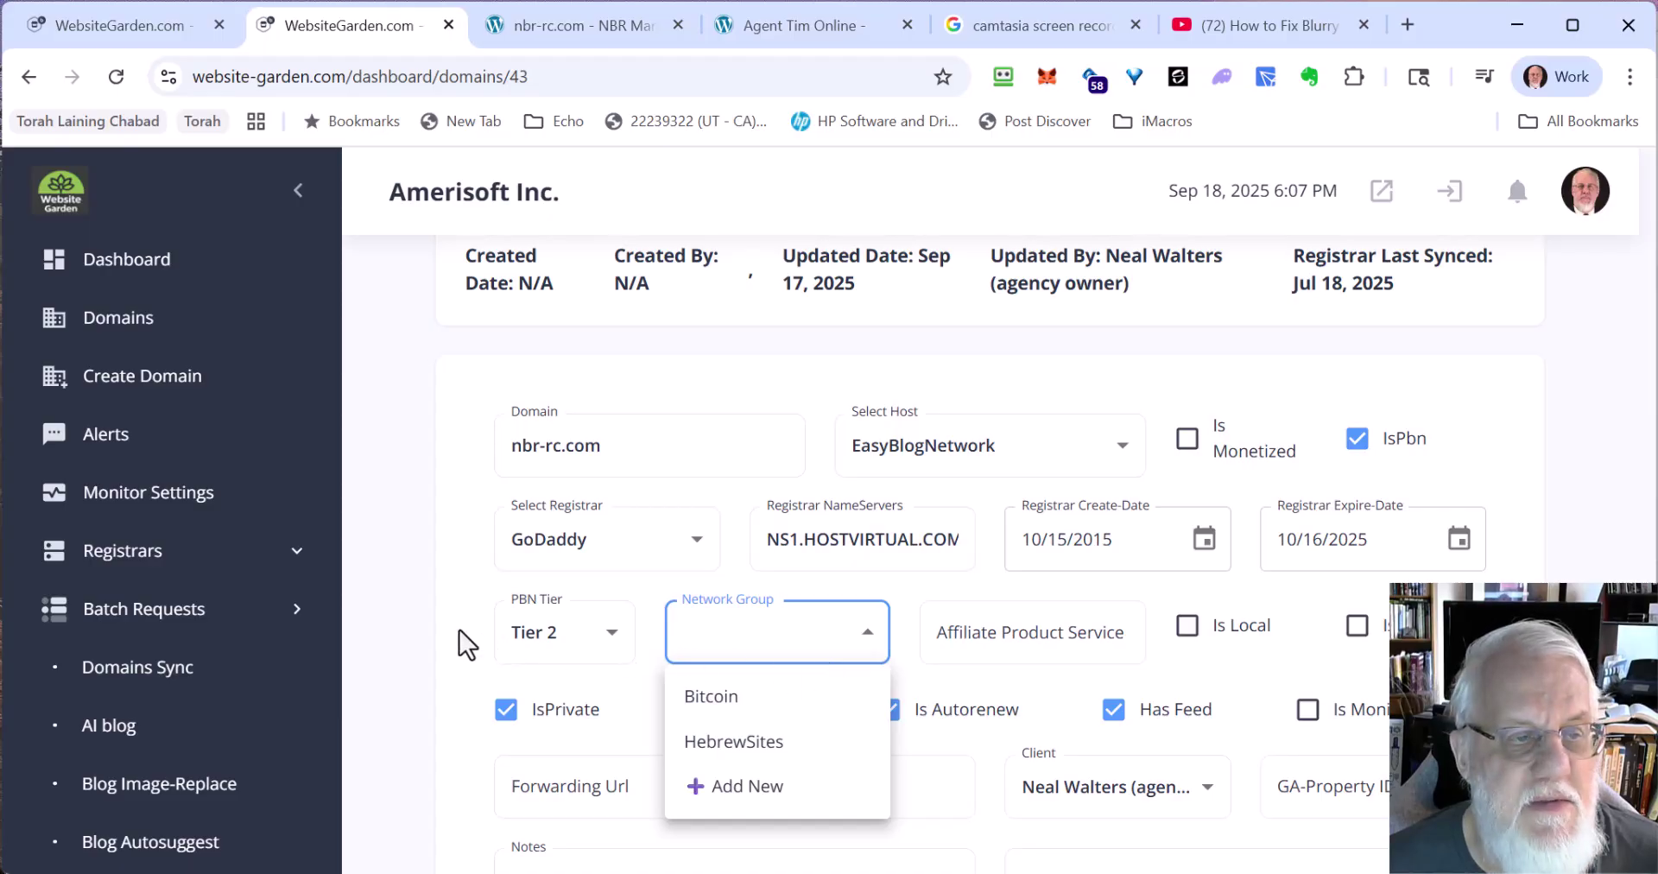
click(407, 621)
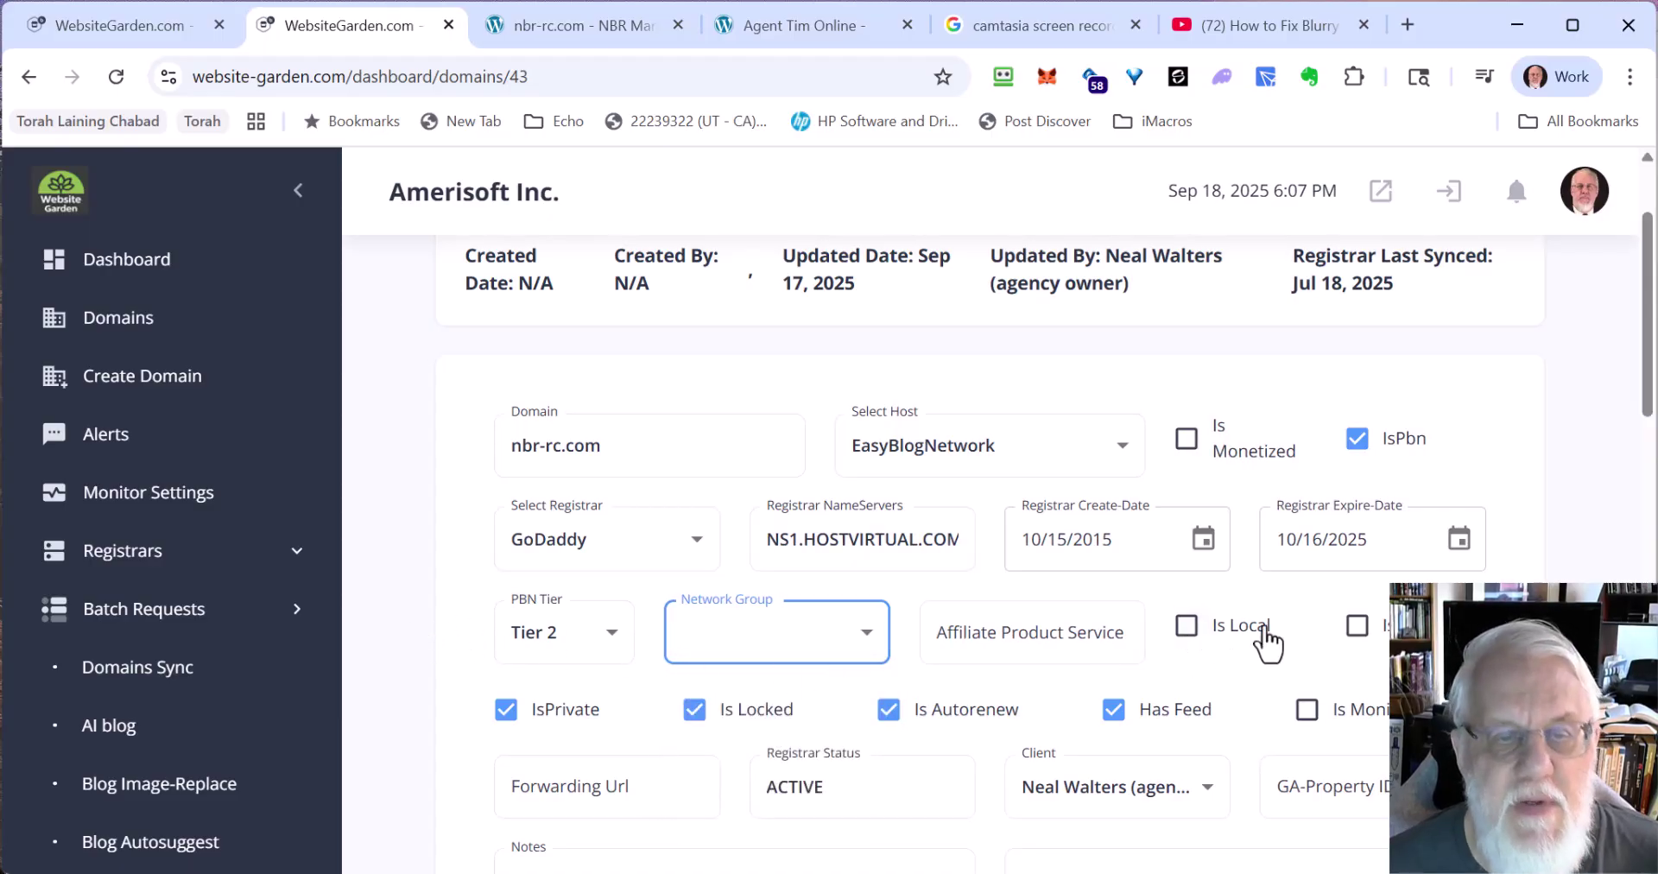
- Examine the domain's blog login and REST API fields and its minimum days without auto-blogging setting
drag(1649, 391, 1648, 423)
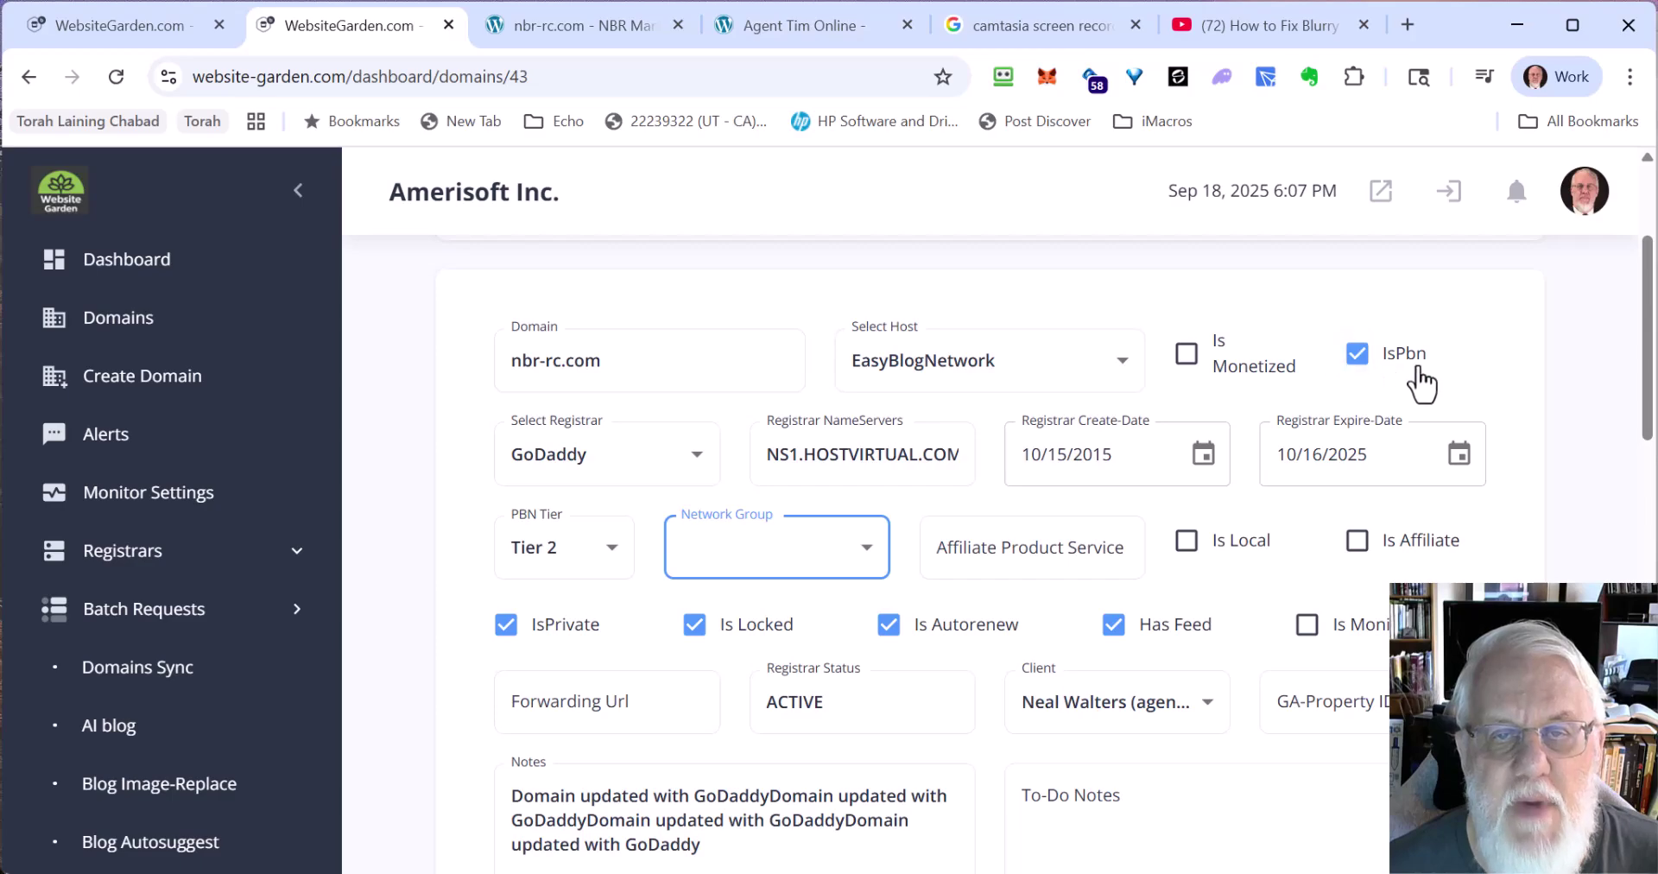
drag(1646, 371, 1649, 607)
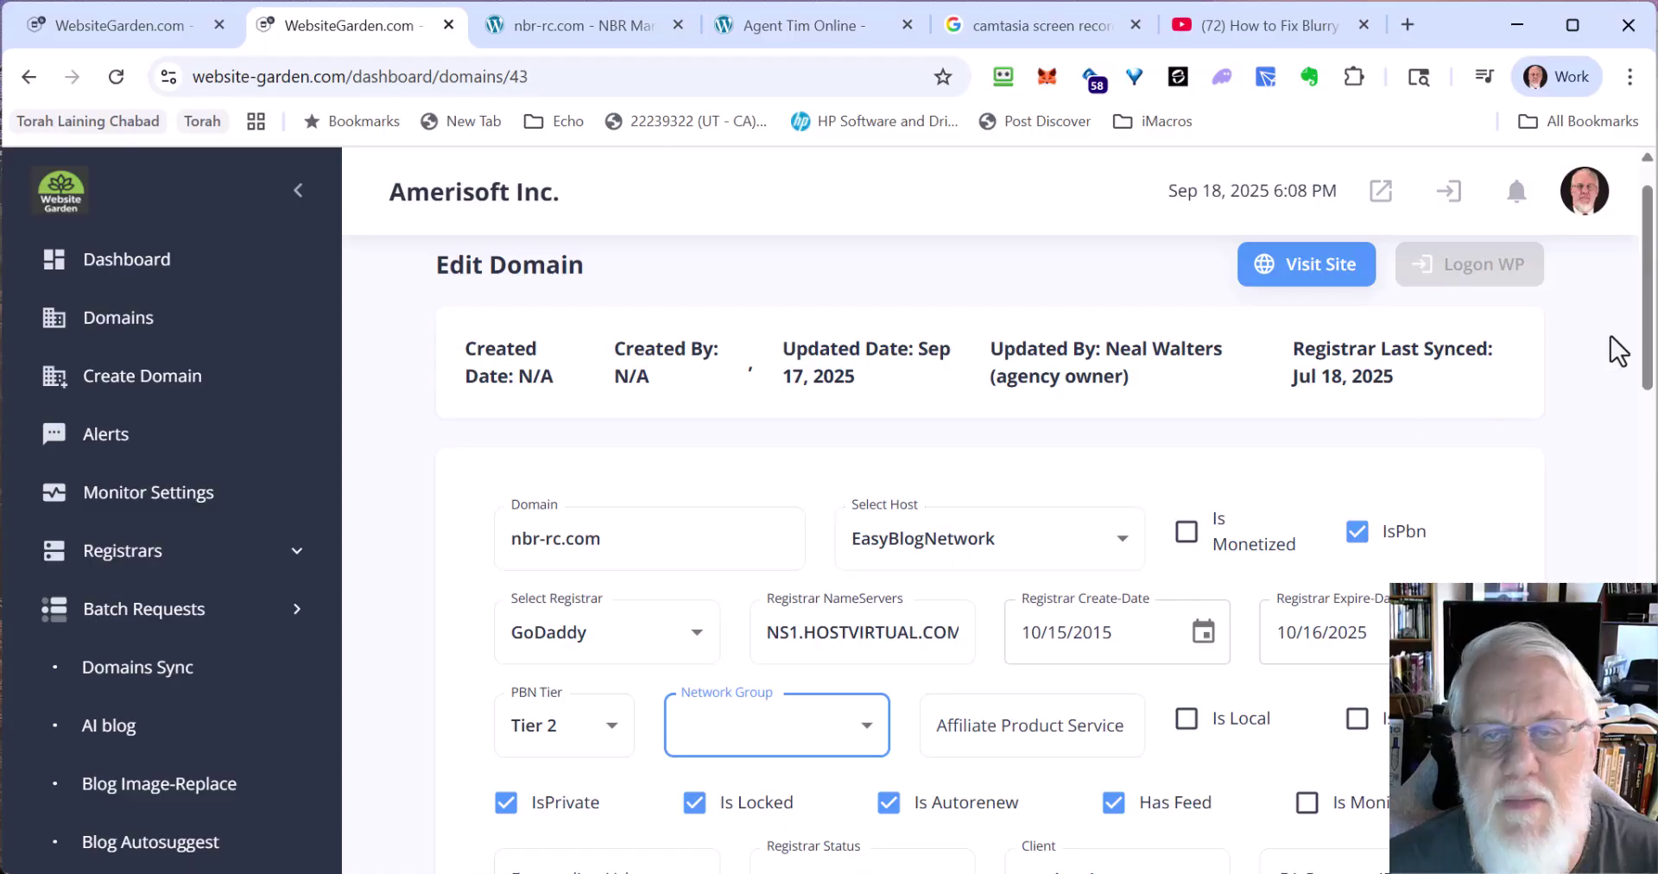
drag(1651, 318, 1652, 338)
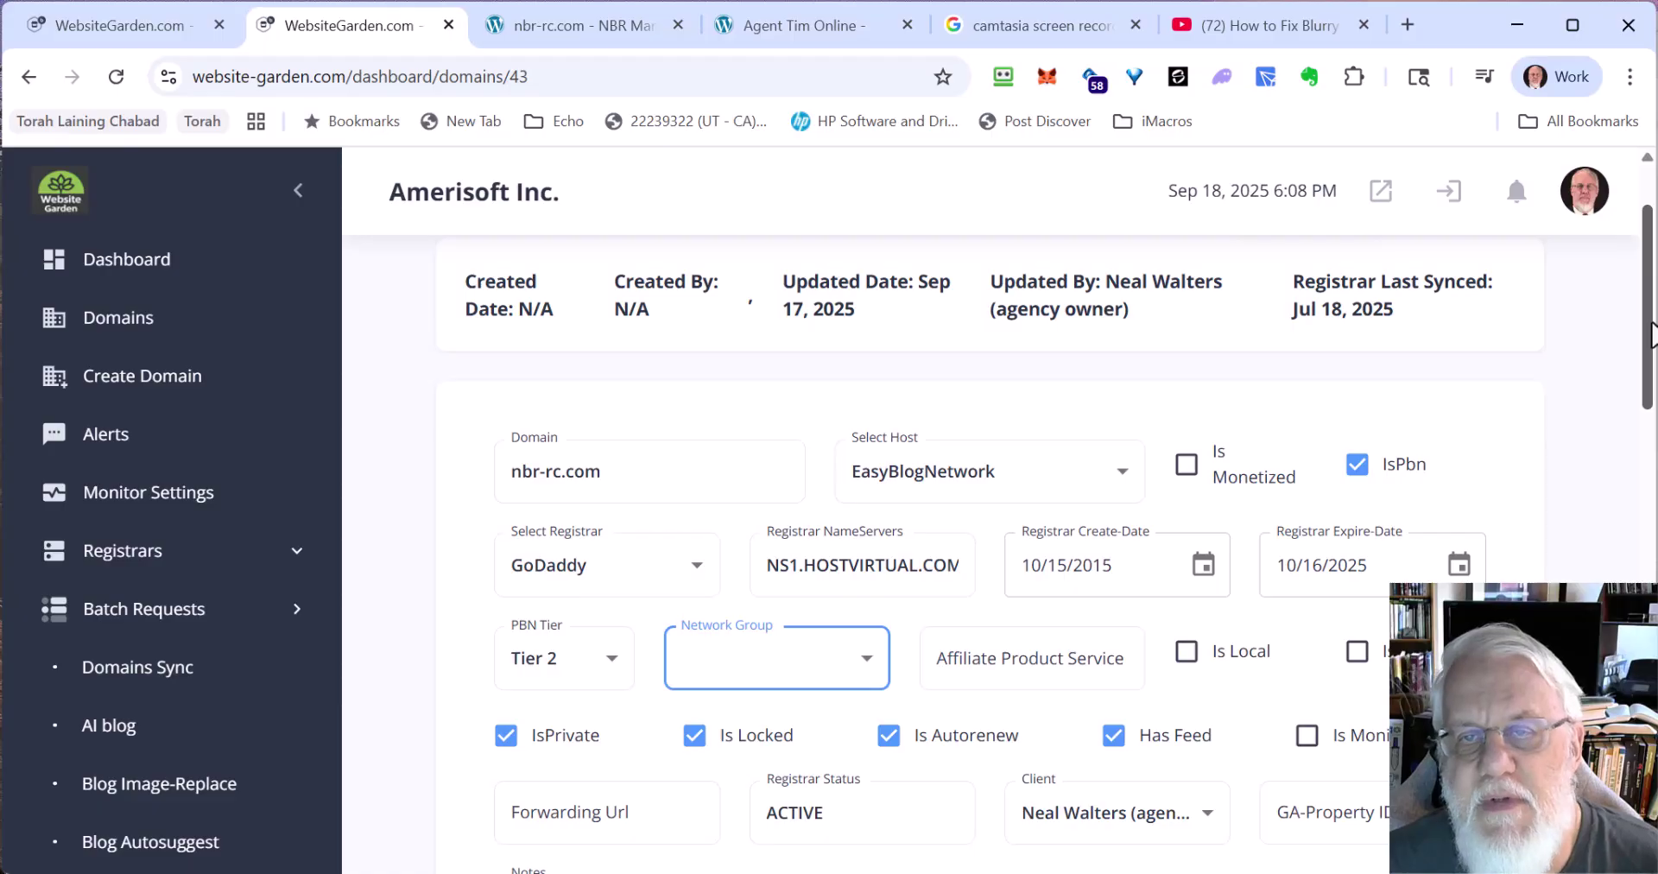
drag(1651, 333, 1643, 623)
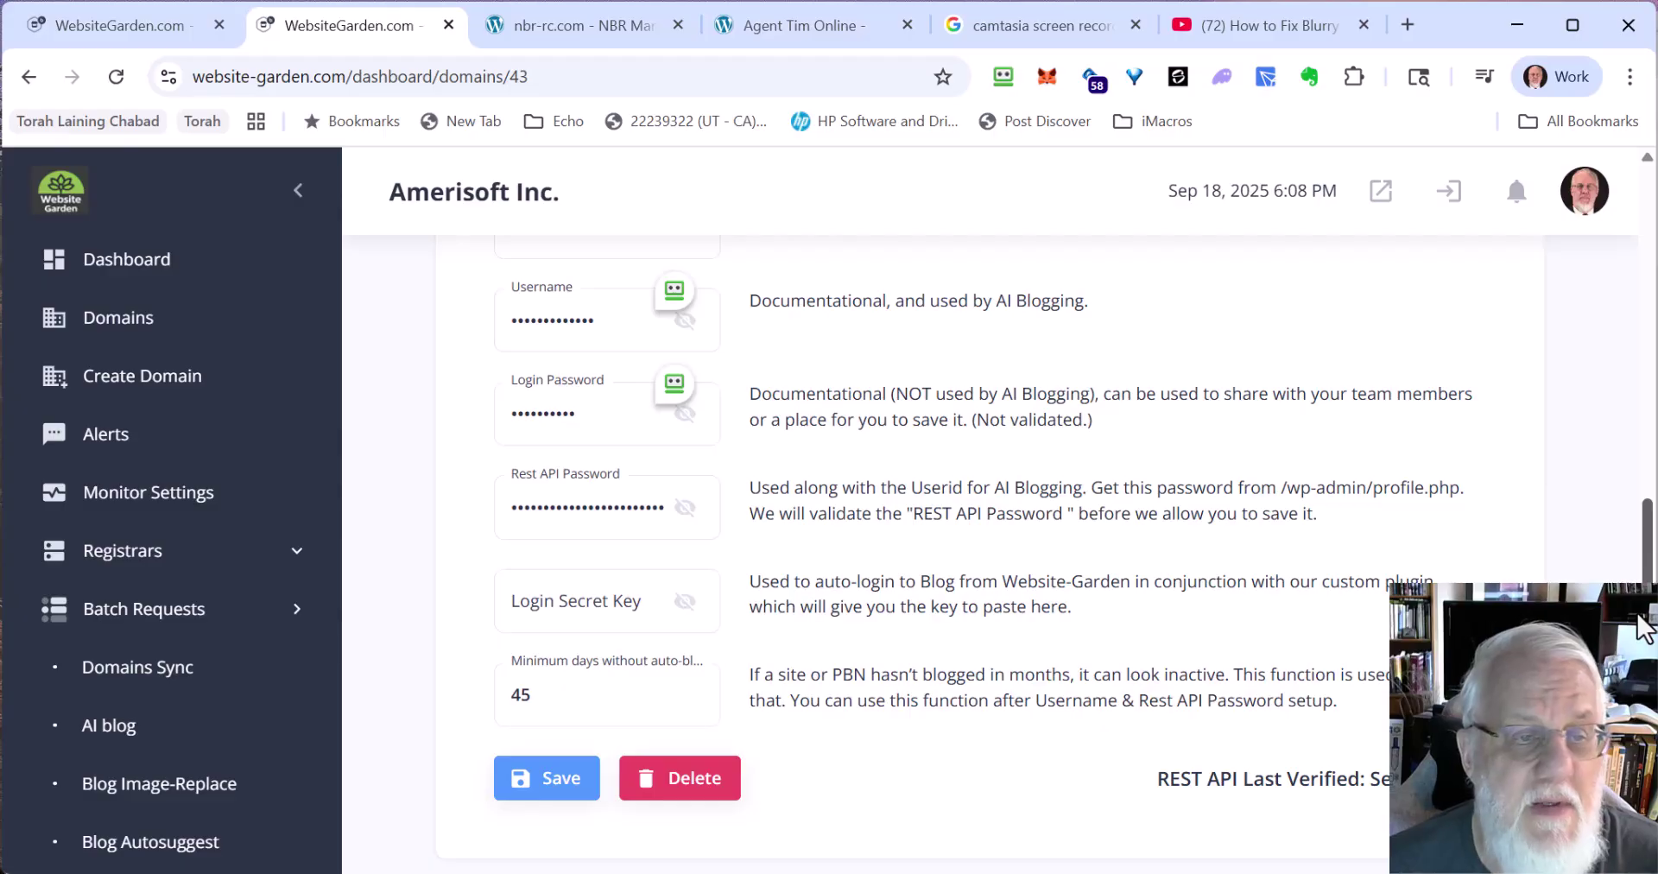
scroll(1643, 623, down, 1)
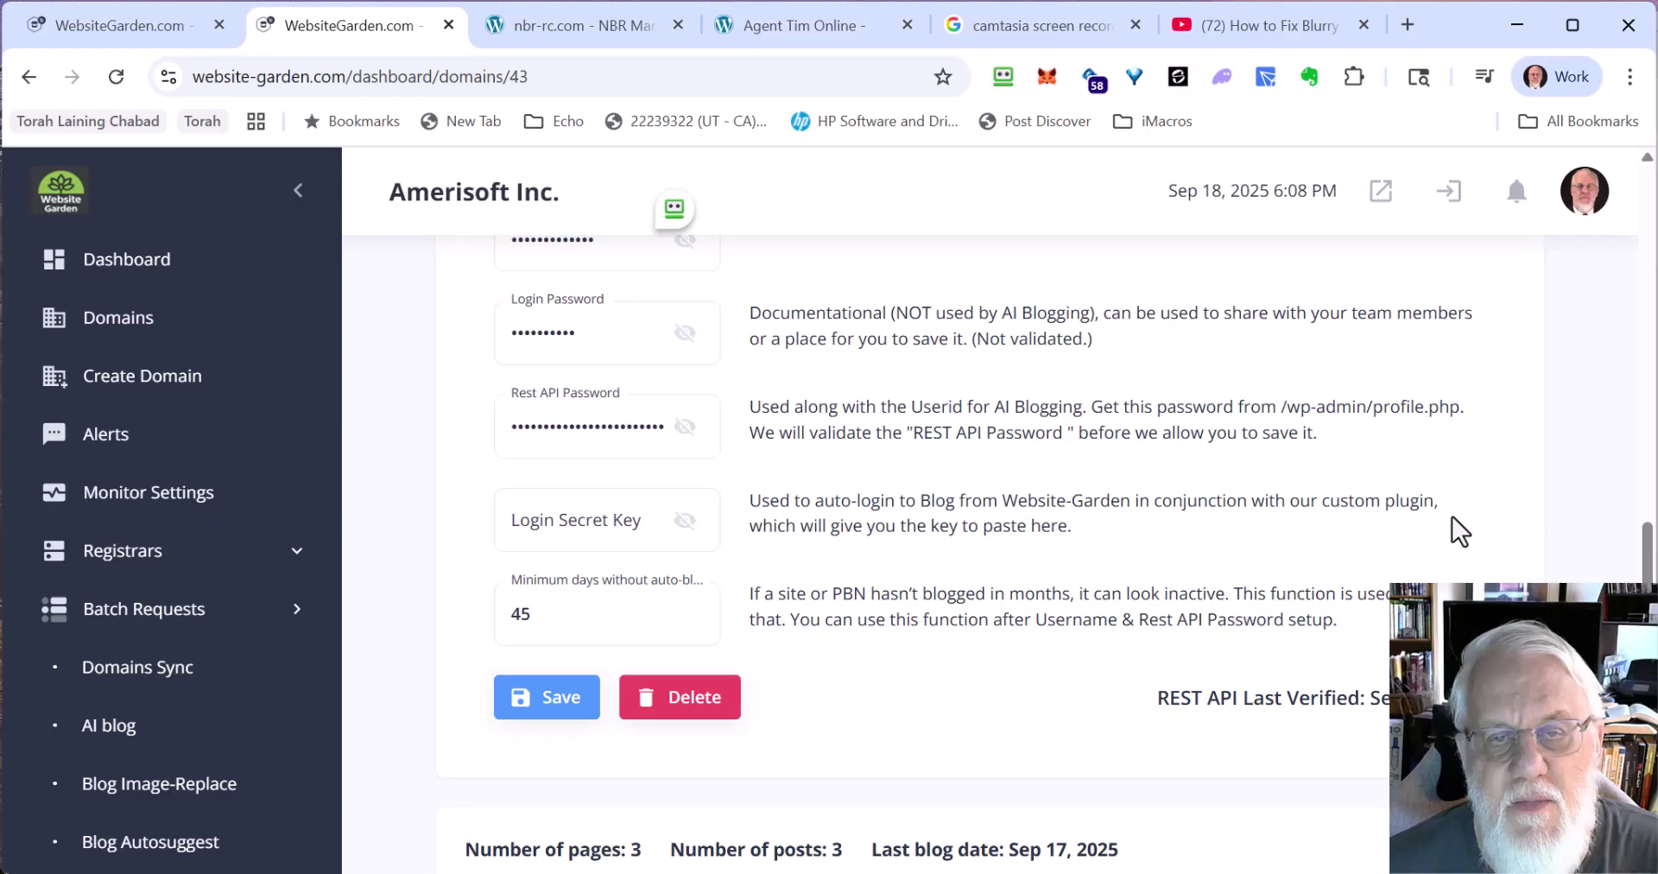
click(580, 603)
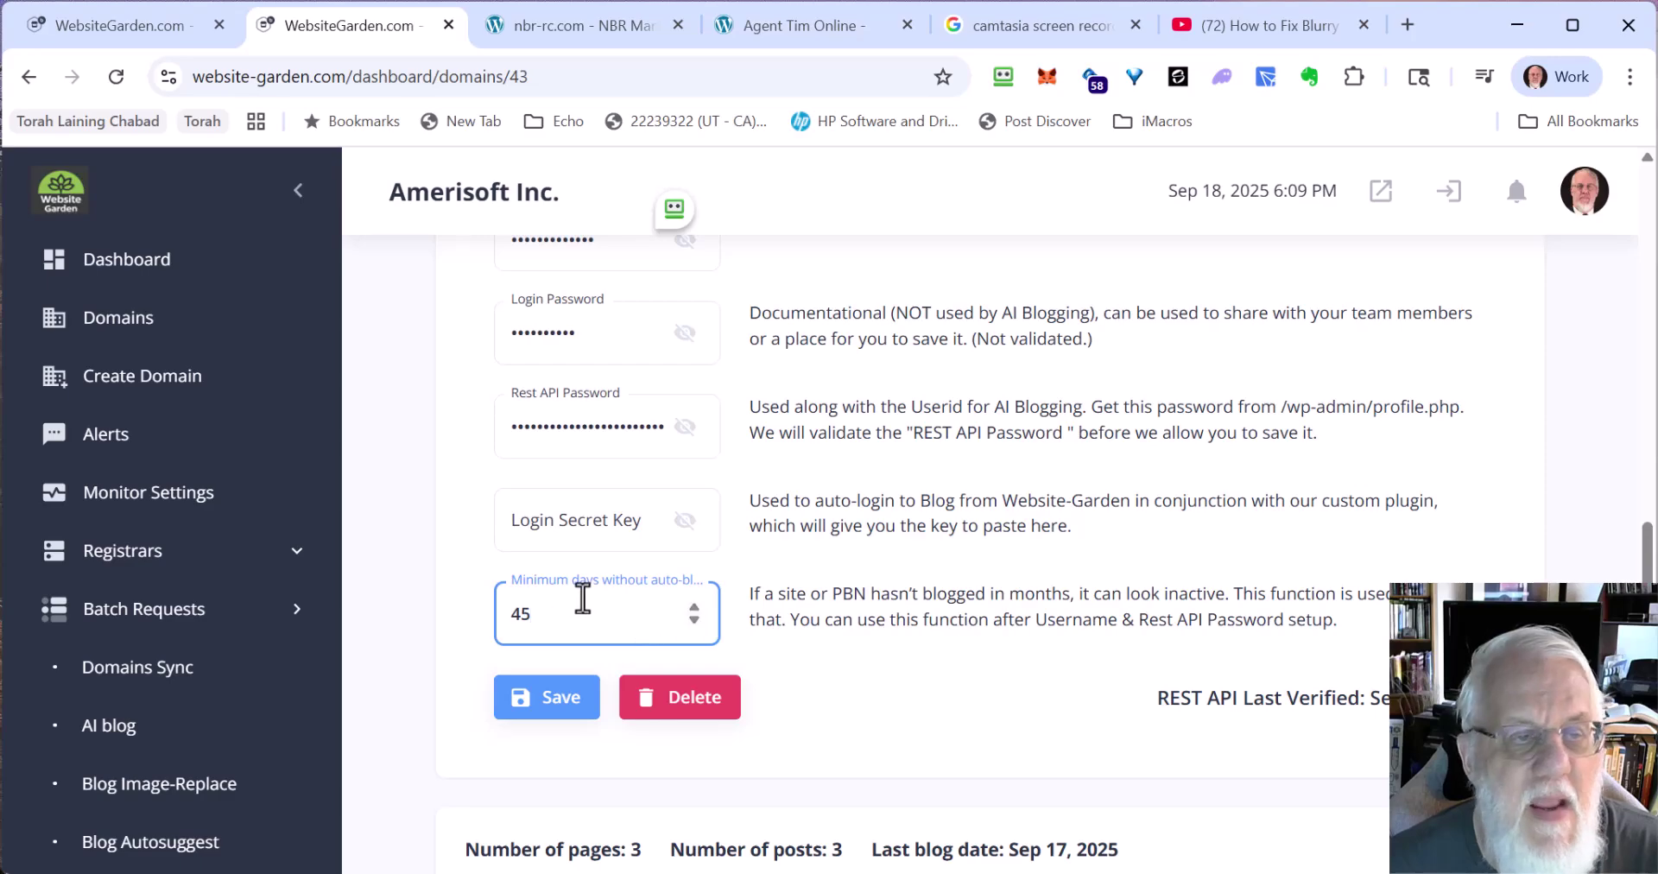
- Check the Autoblog Requests list, and view the newest post on the nbr-rc.com site
click(60, 17)
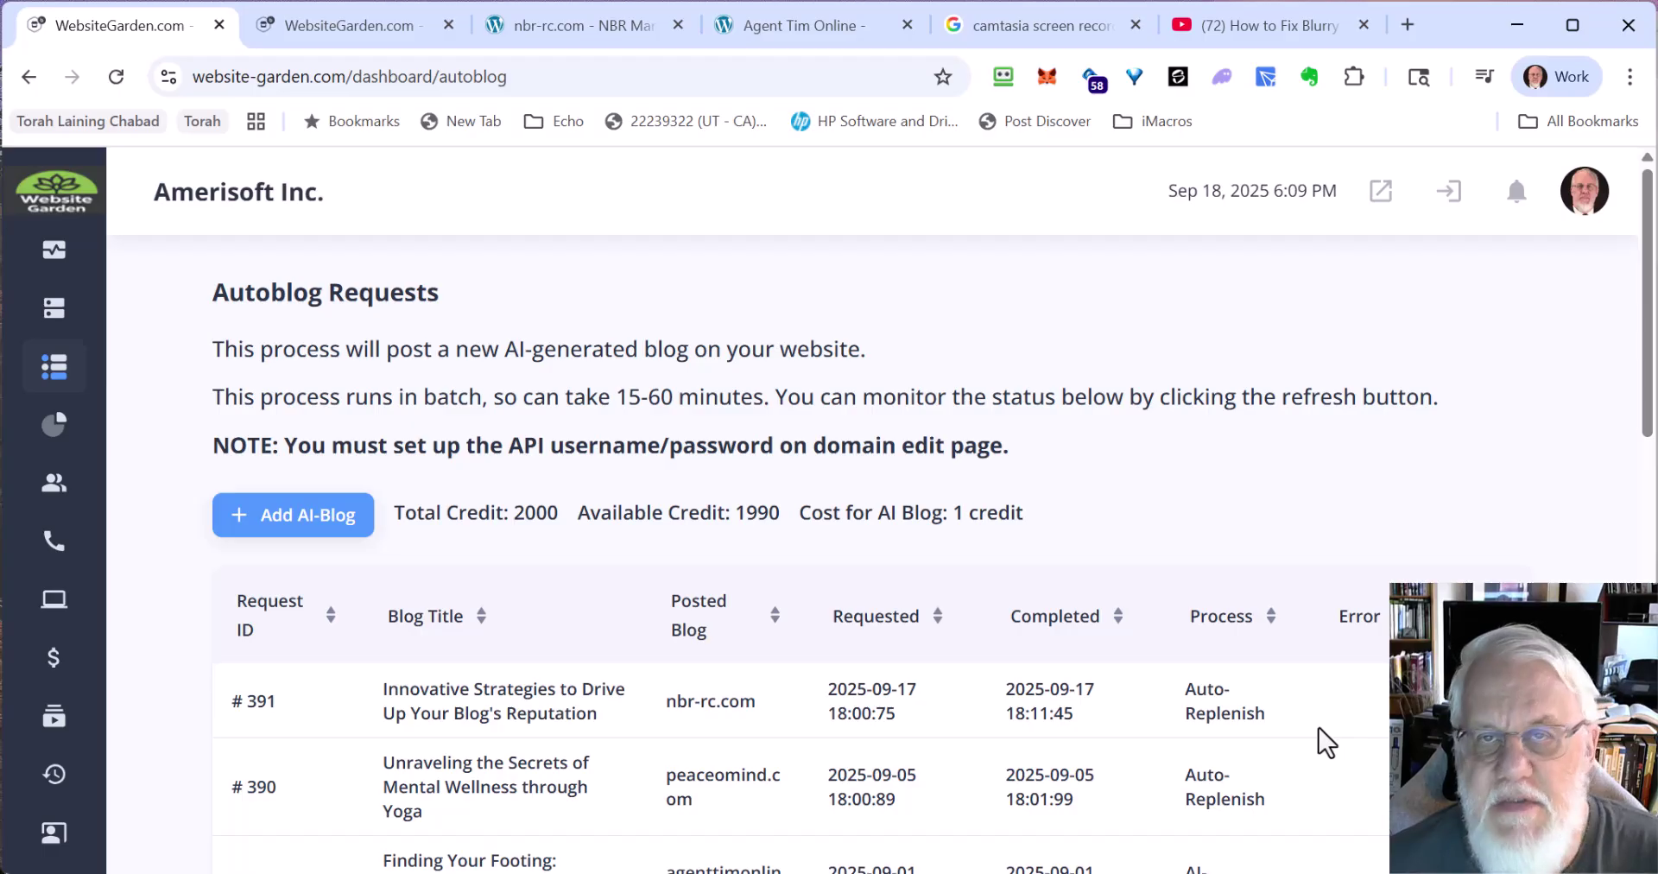
click(573, 23)
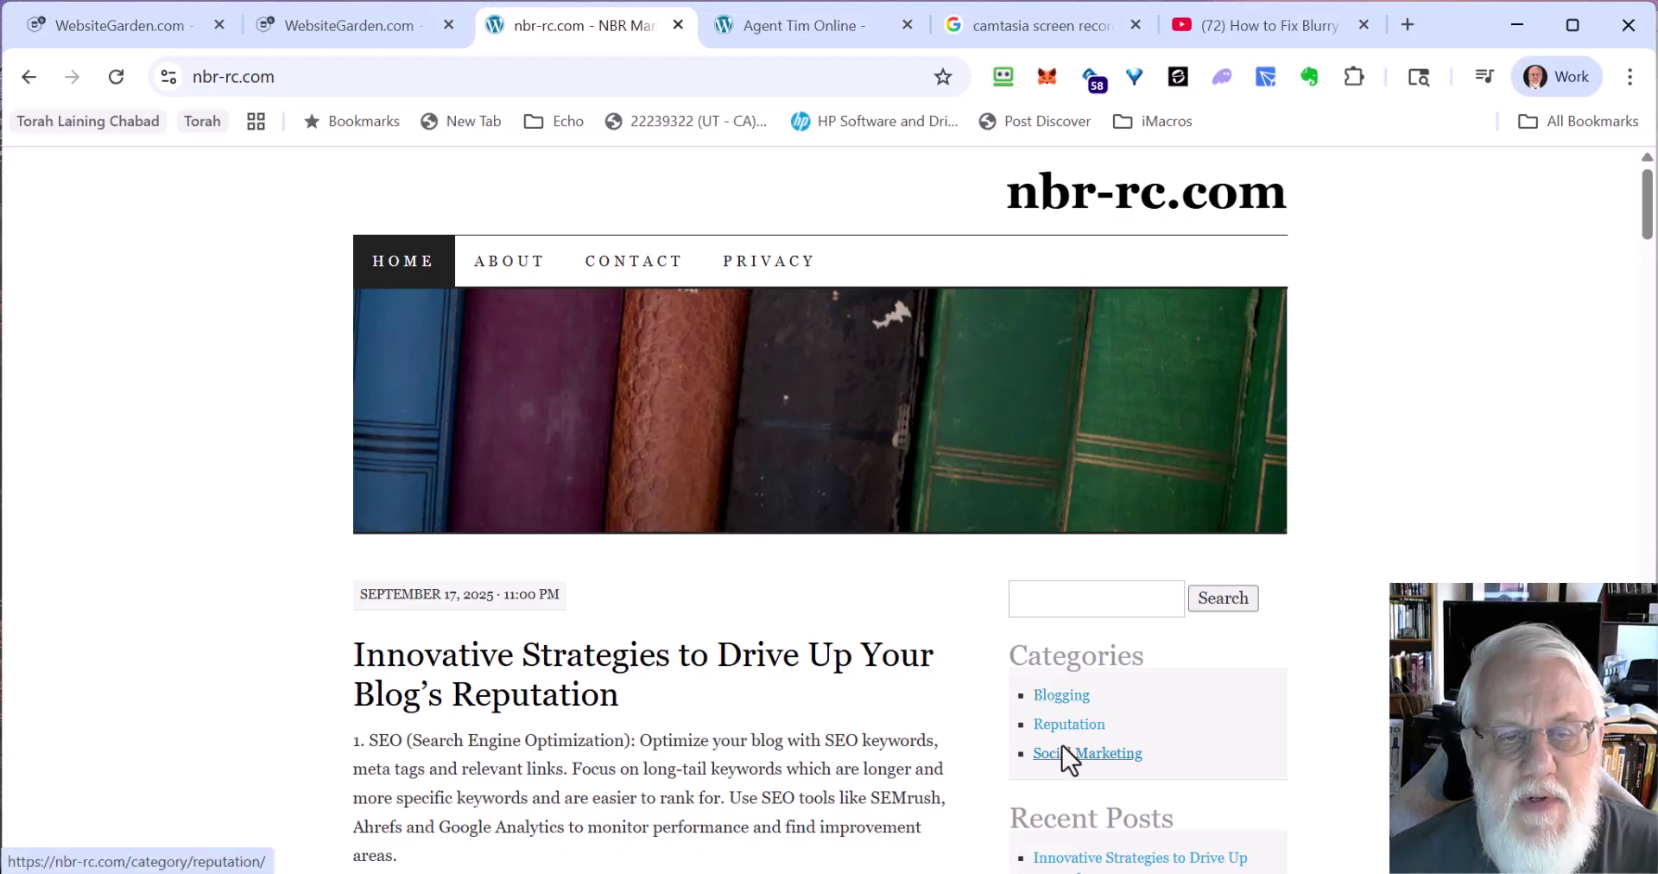
scroll(1636, 259, down, 2)
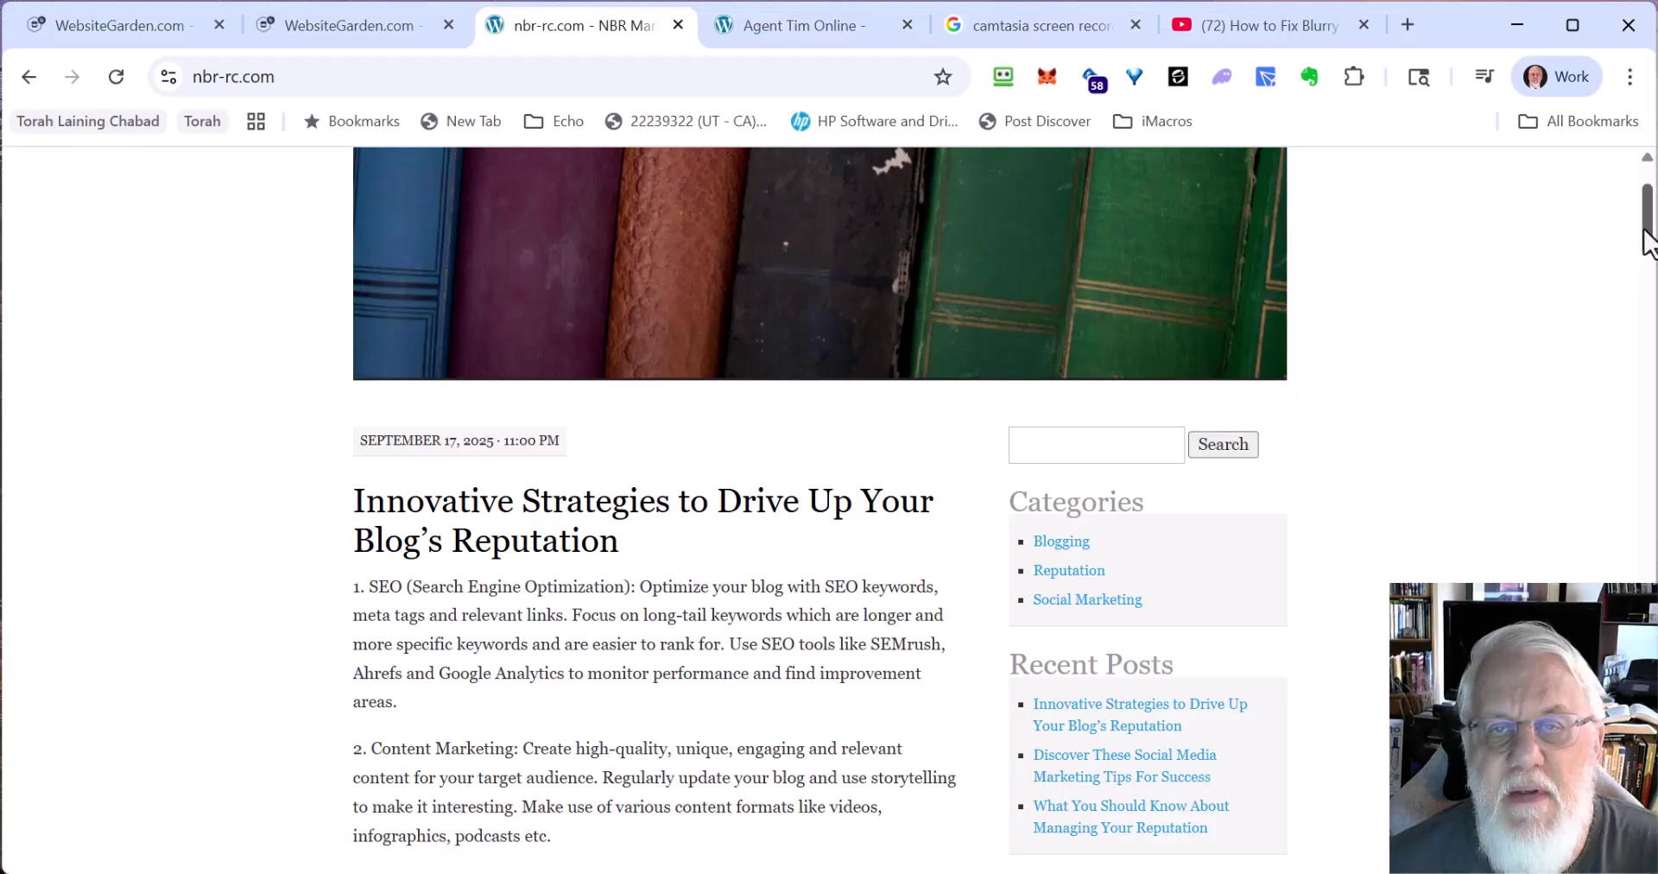
mouse_move(1646, 233)
mouse_down()
mouse_move(1639, 415)
mouse_move(1646, 249)
mouse_up()
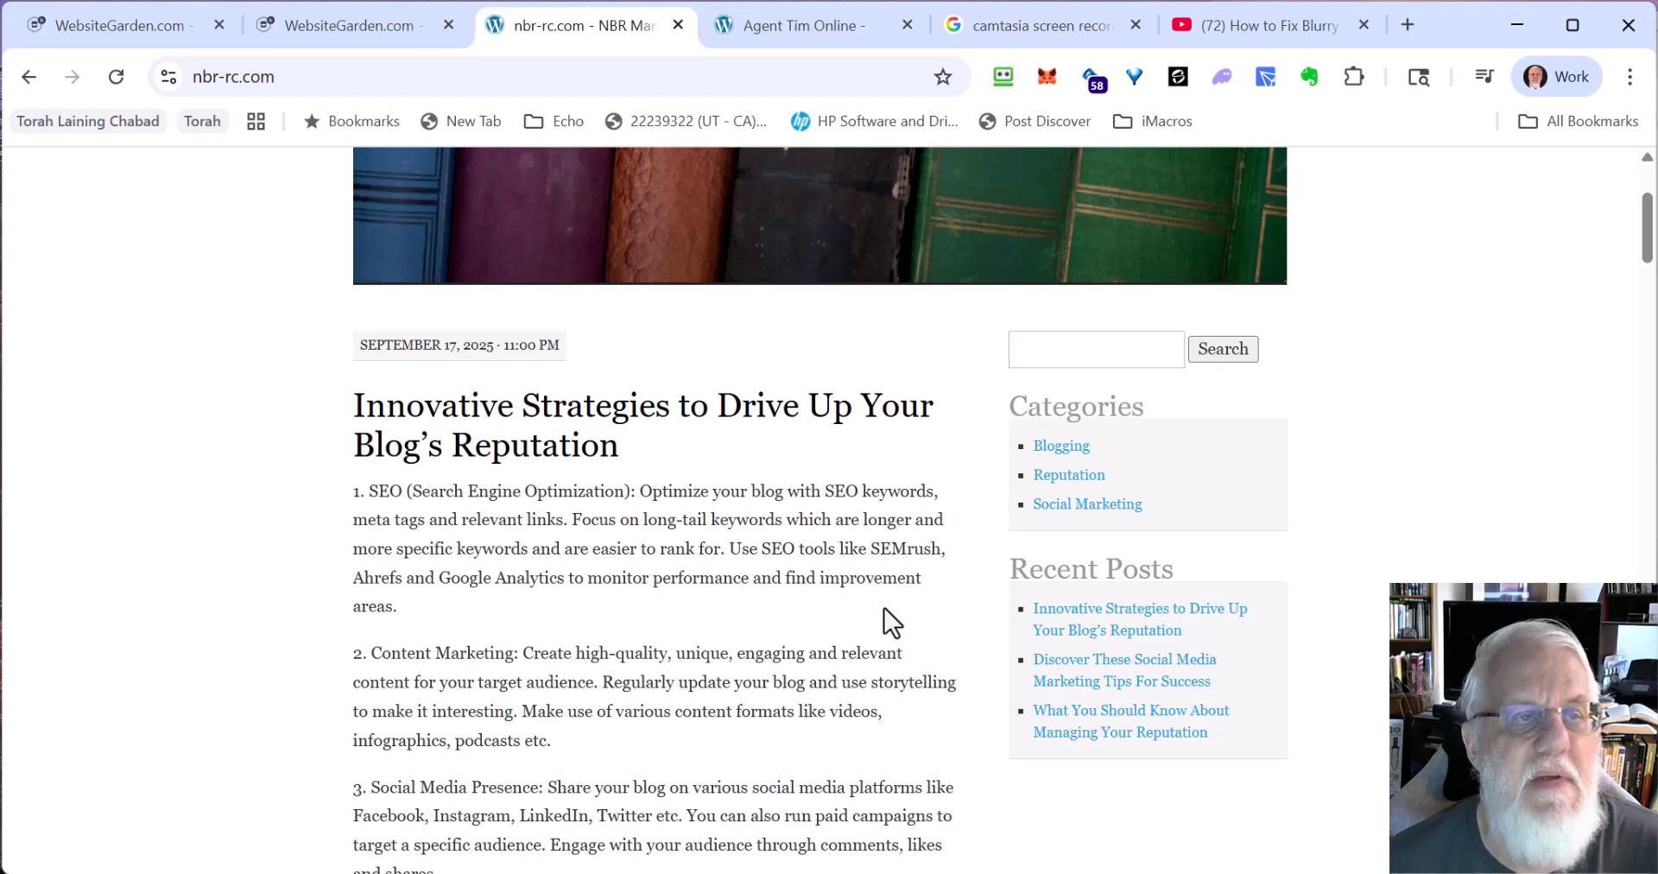
- Start a new AI-Blog request and go through its title, AI role, blog prompt, target audience and image prompt fields
click(190, 35)
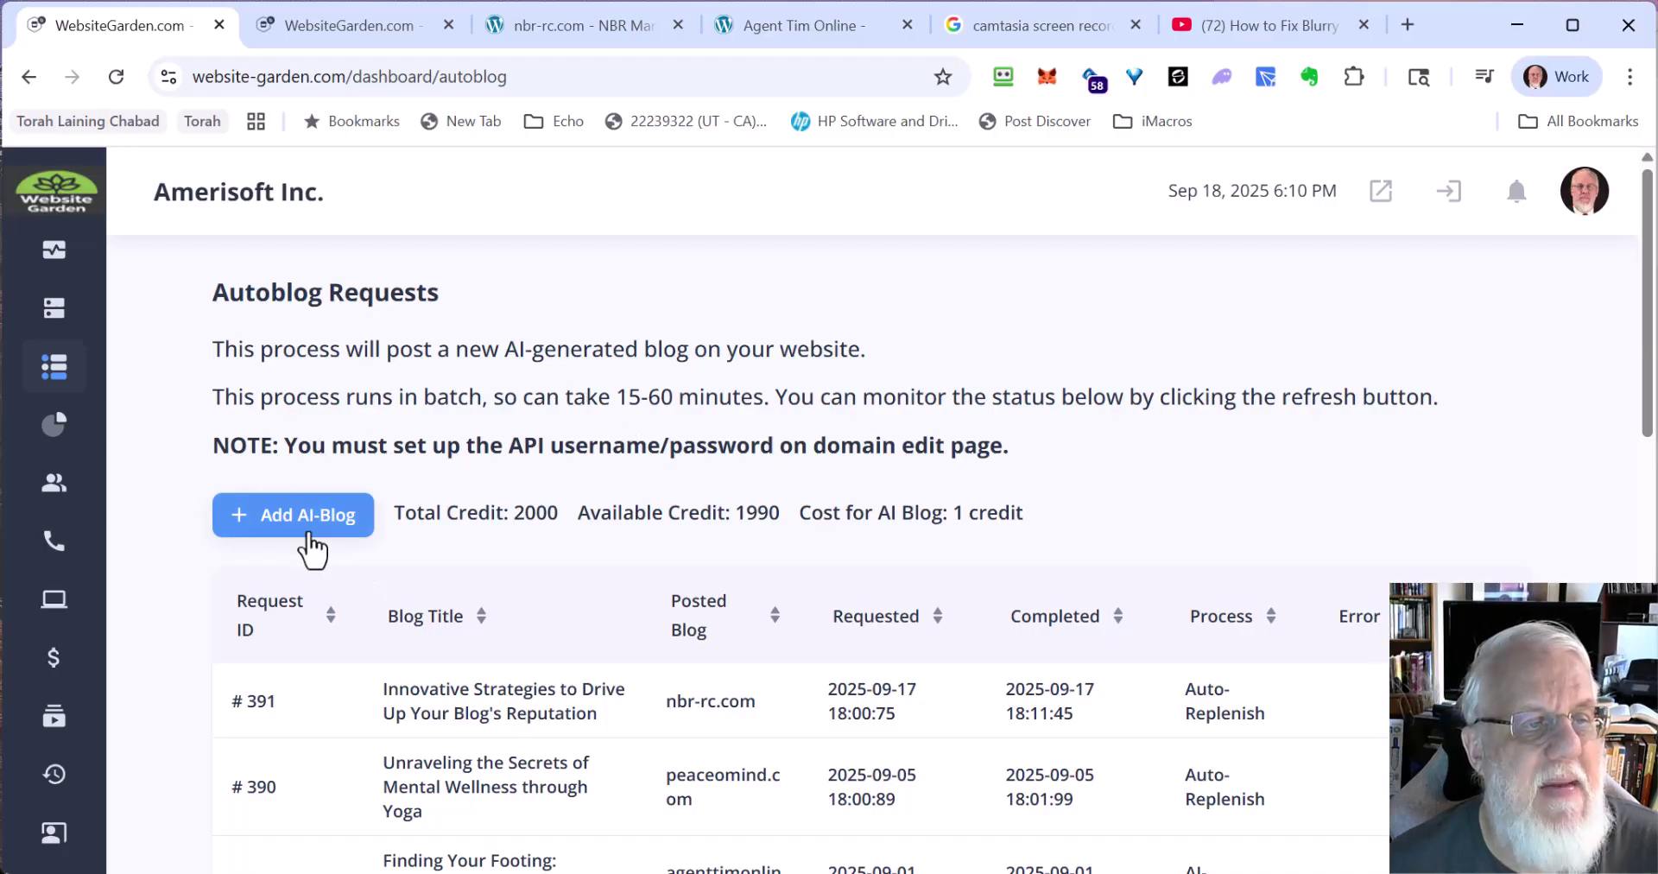
click(302, 516)
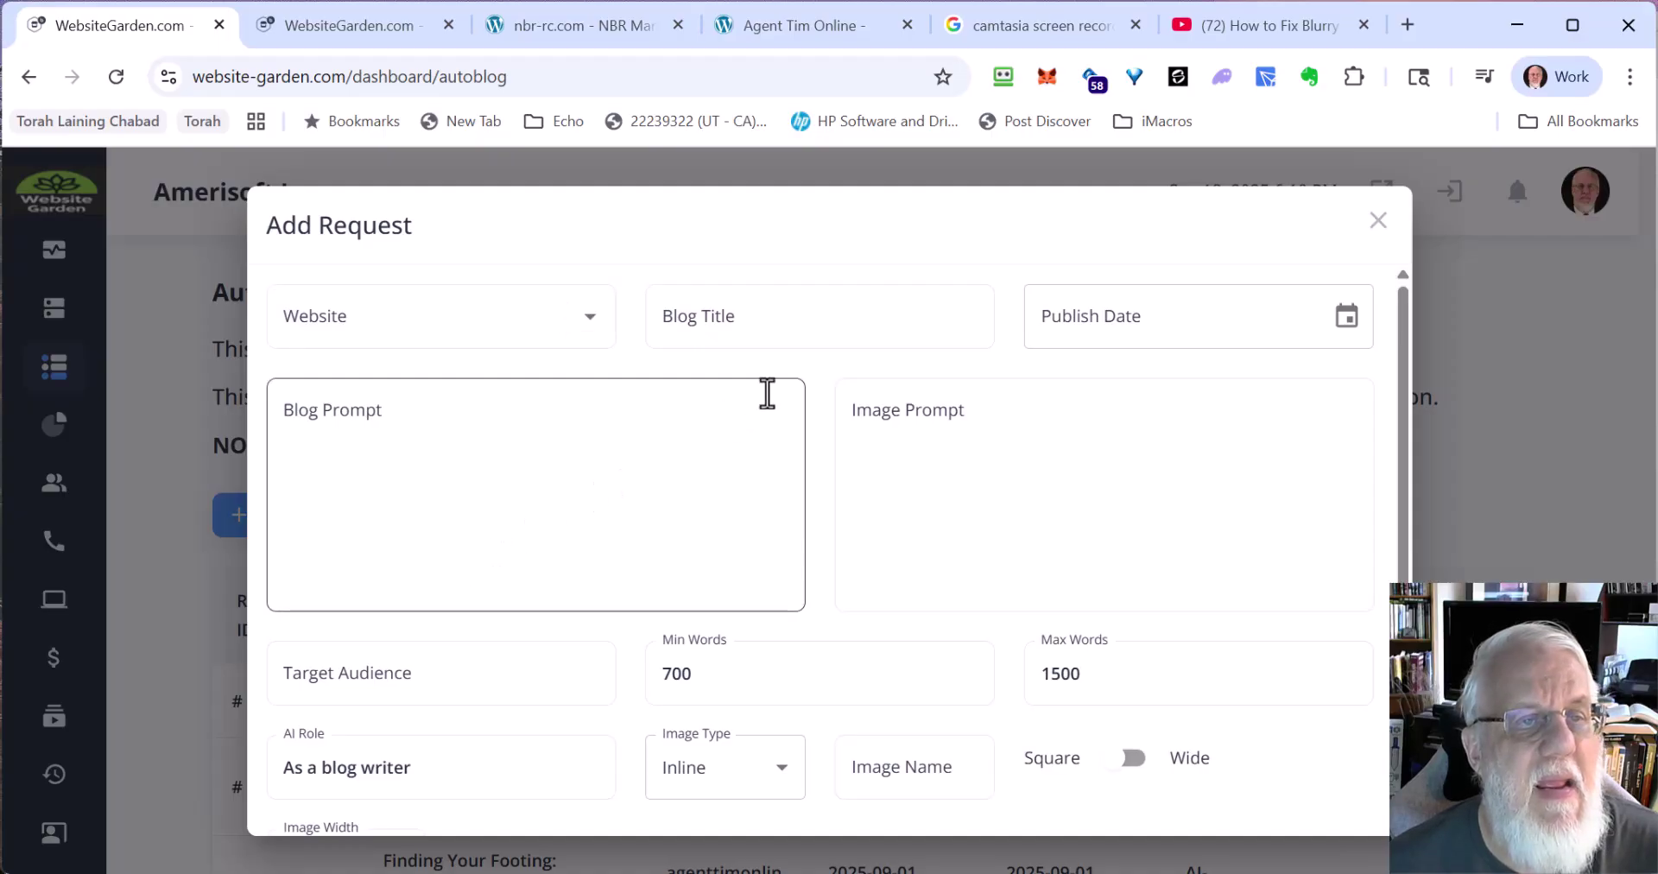
click(782, 316)
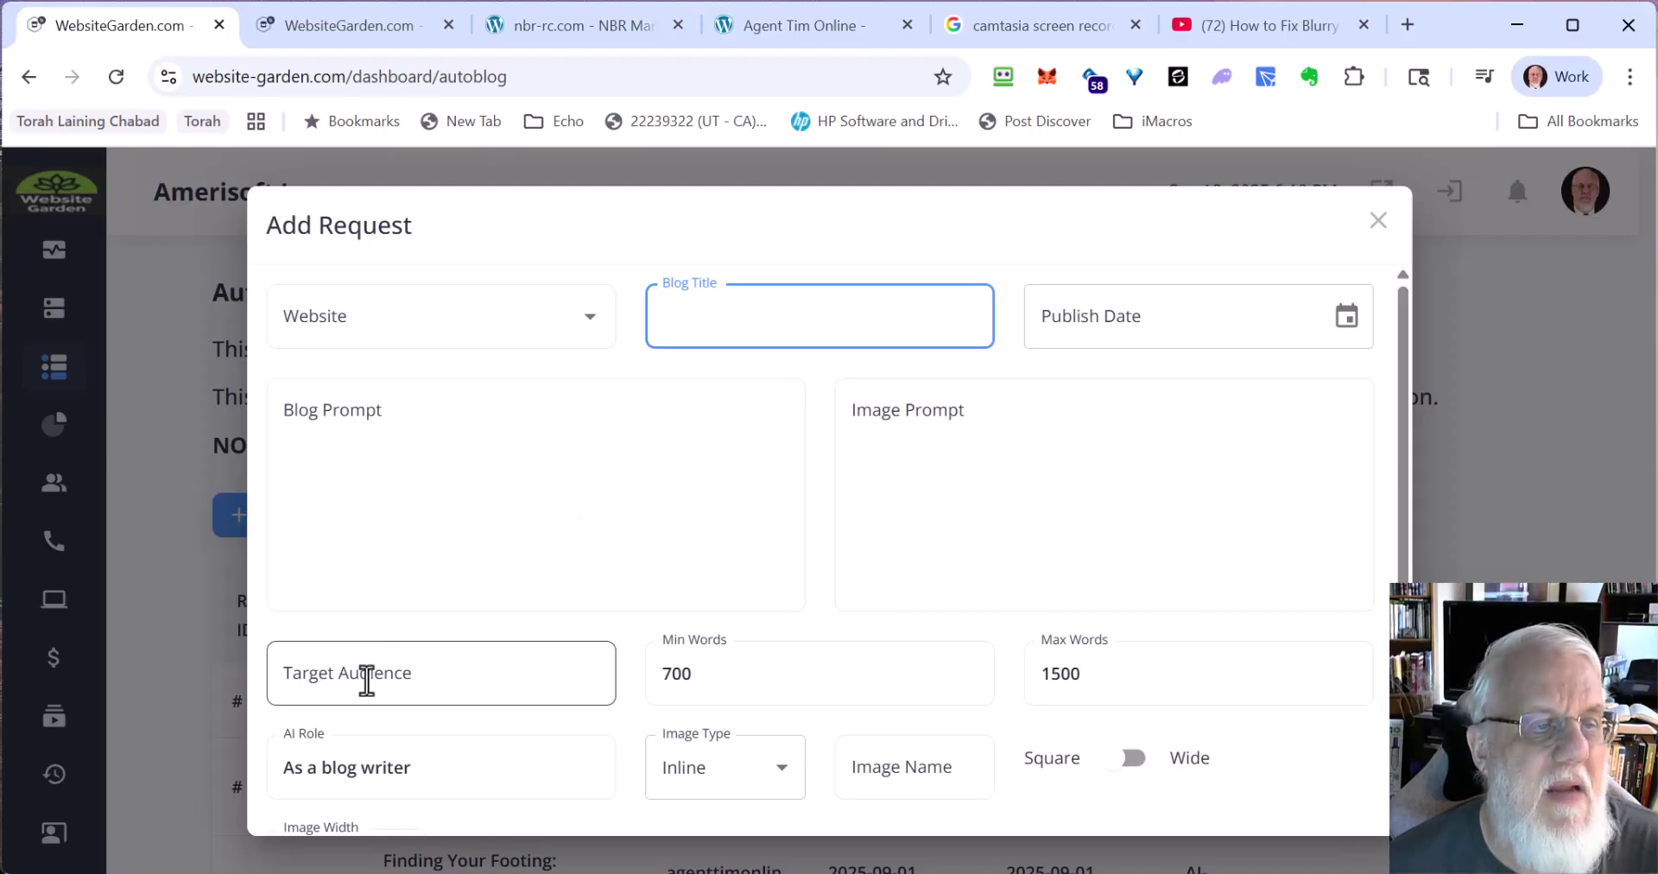
click(373, 774)
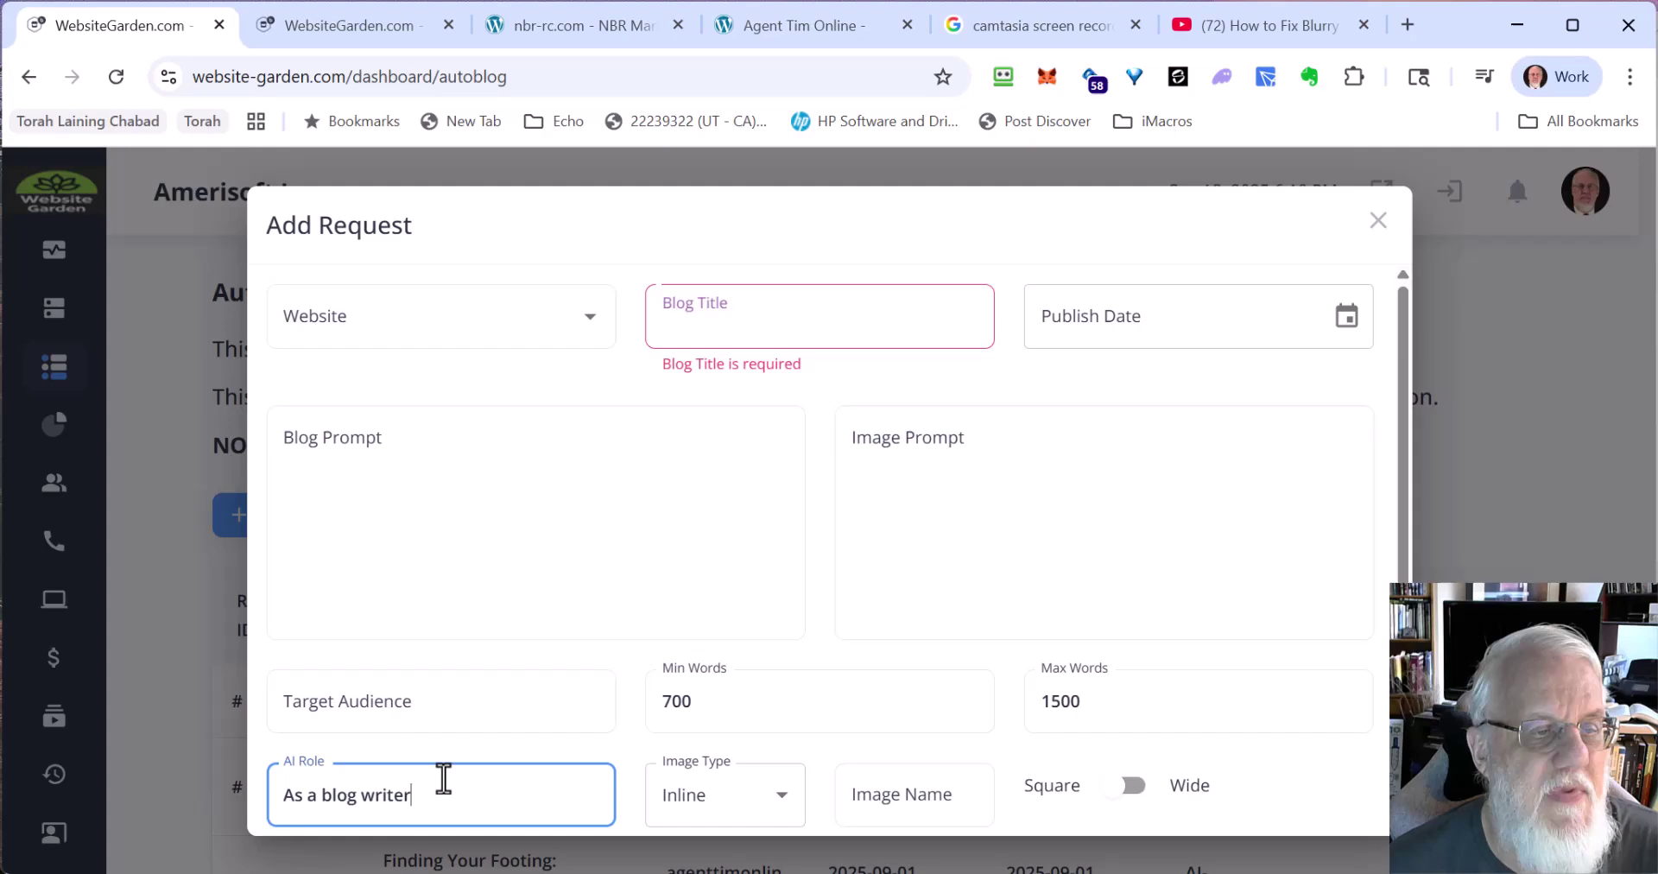
click(437, 710)
click(454, 565)
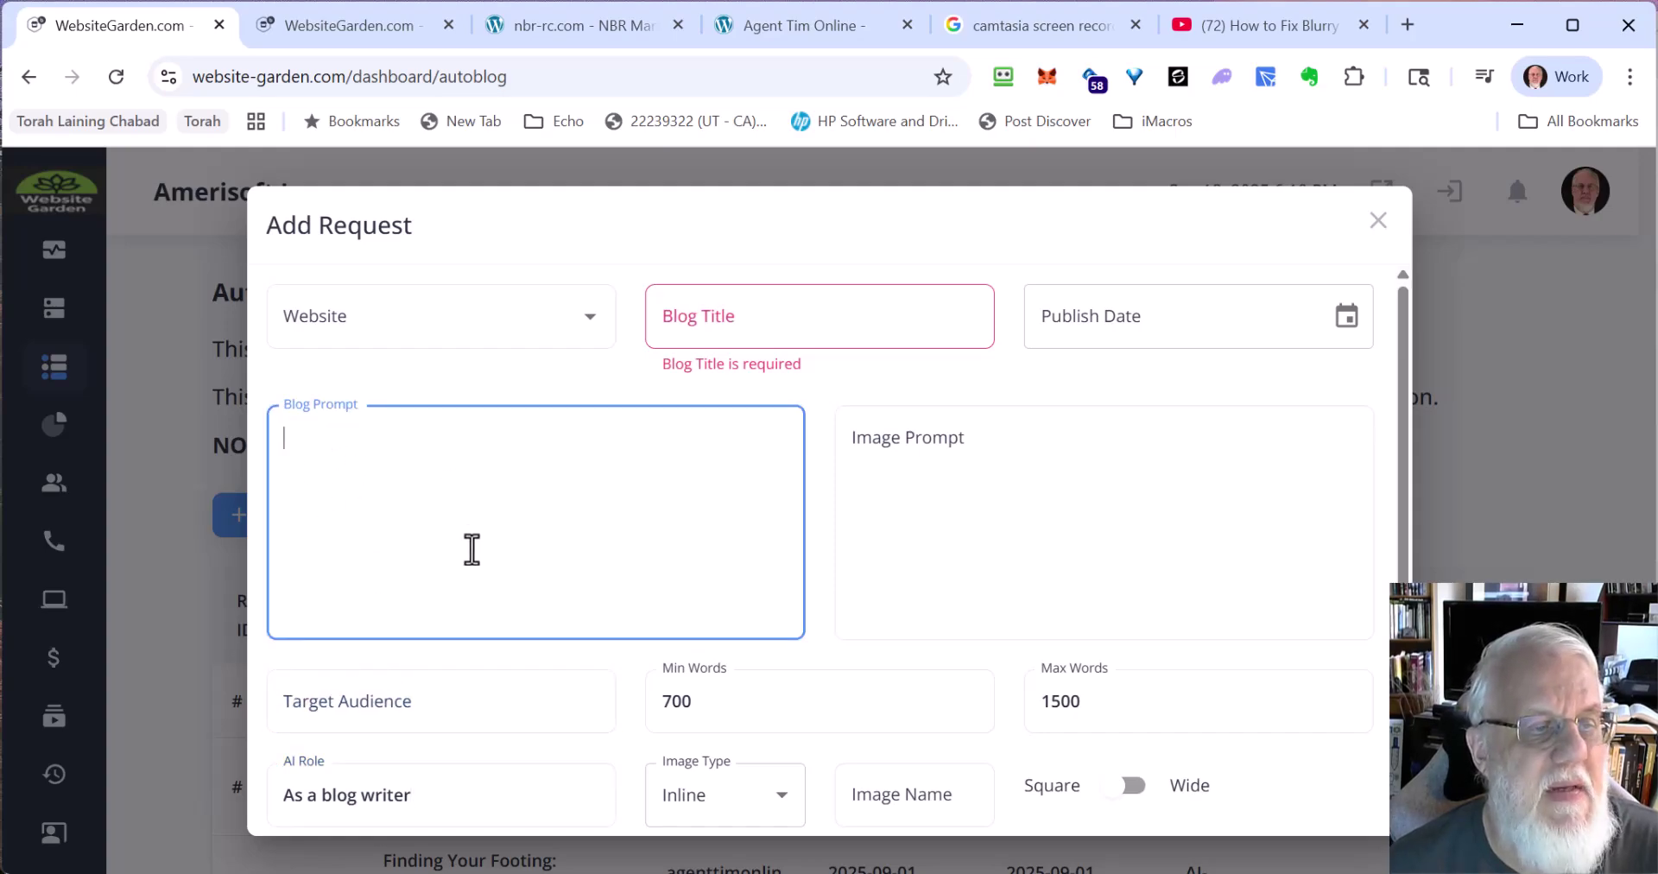
click(450, 715)
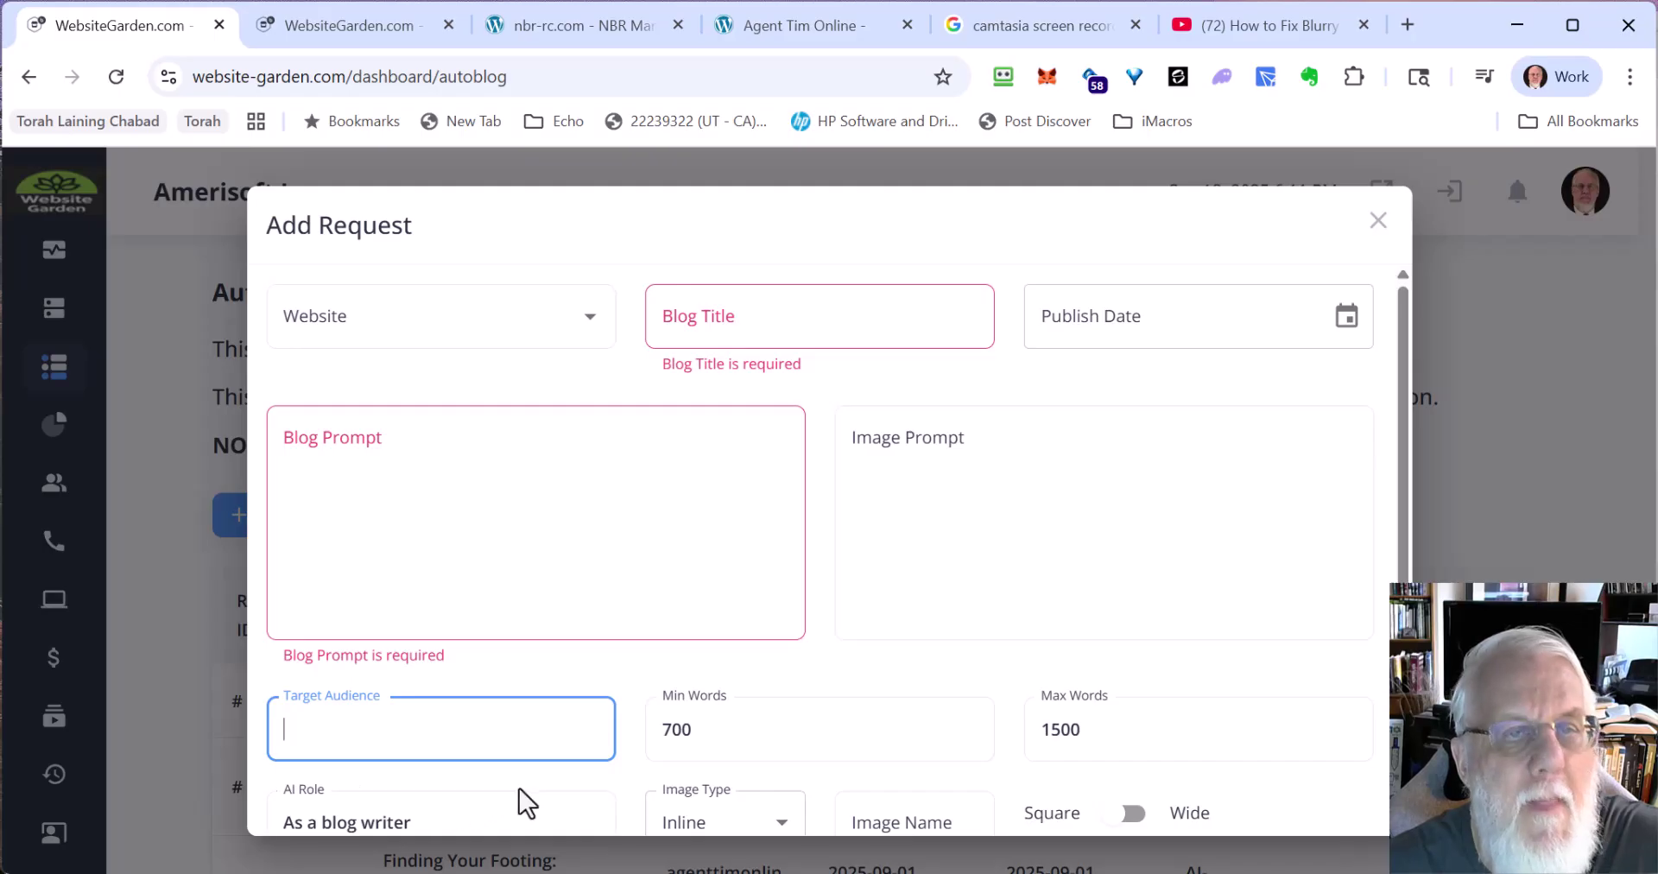
click(988, 449)
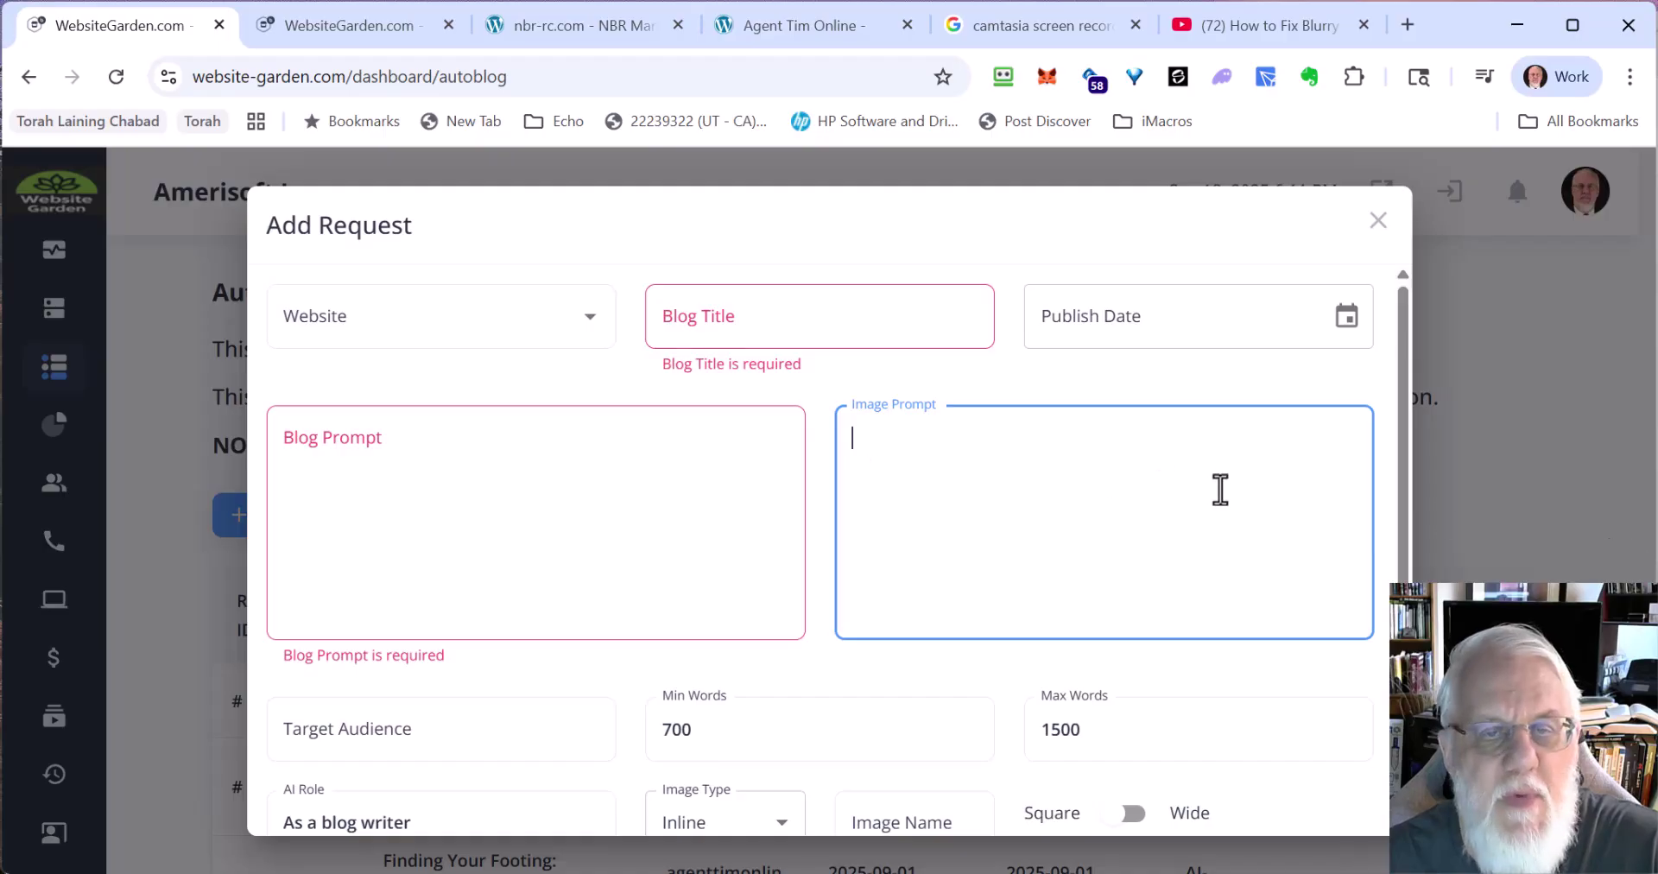
- Examine the minimum and maximum word count fields in the new blog request
drag(1405, 484, 1403, 583)
click(808, 584)
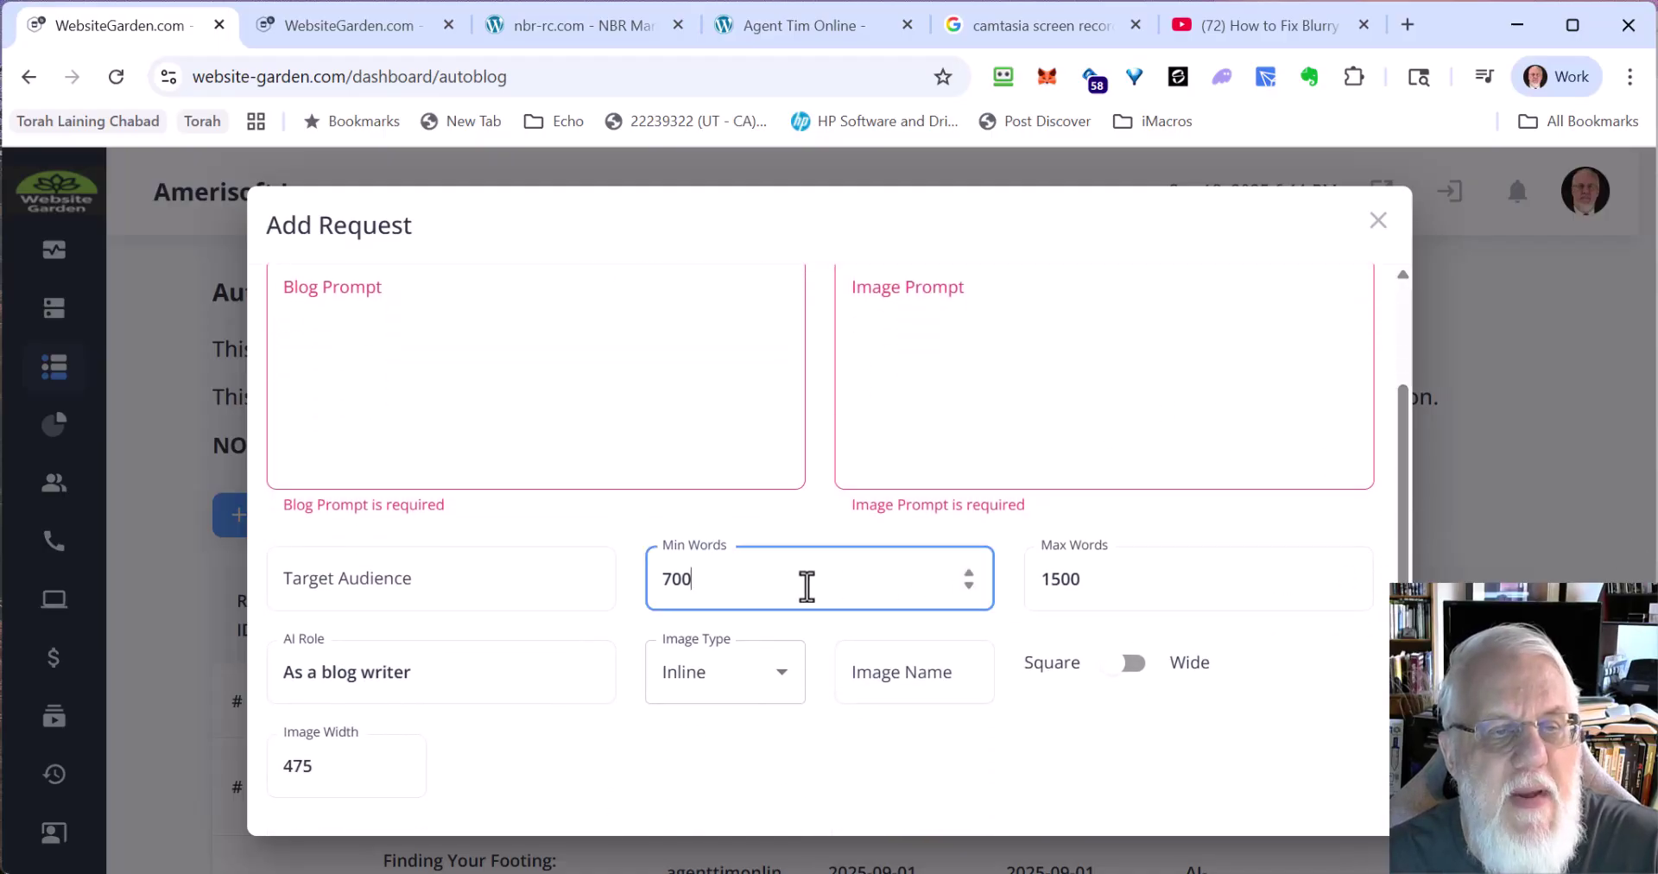
click(1203, 586)
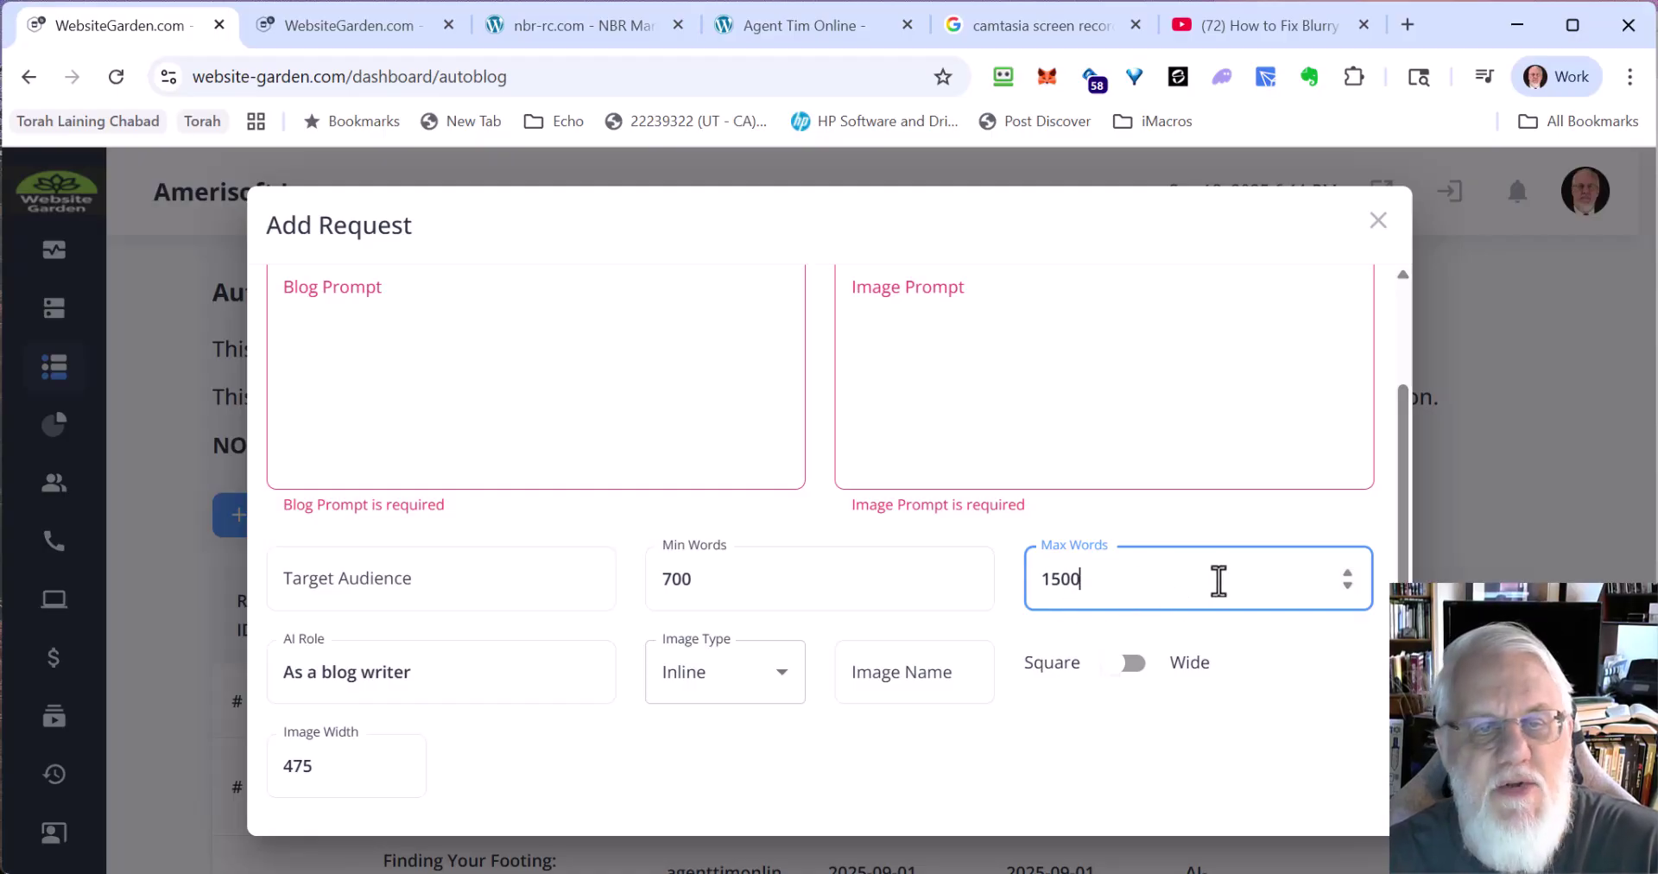
click(788, 590)
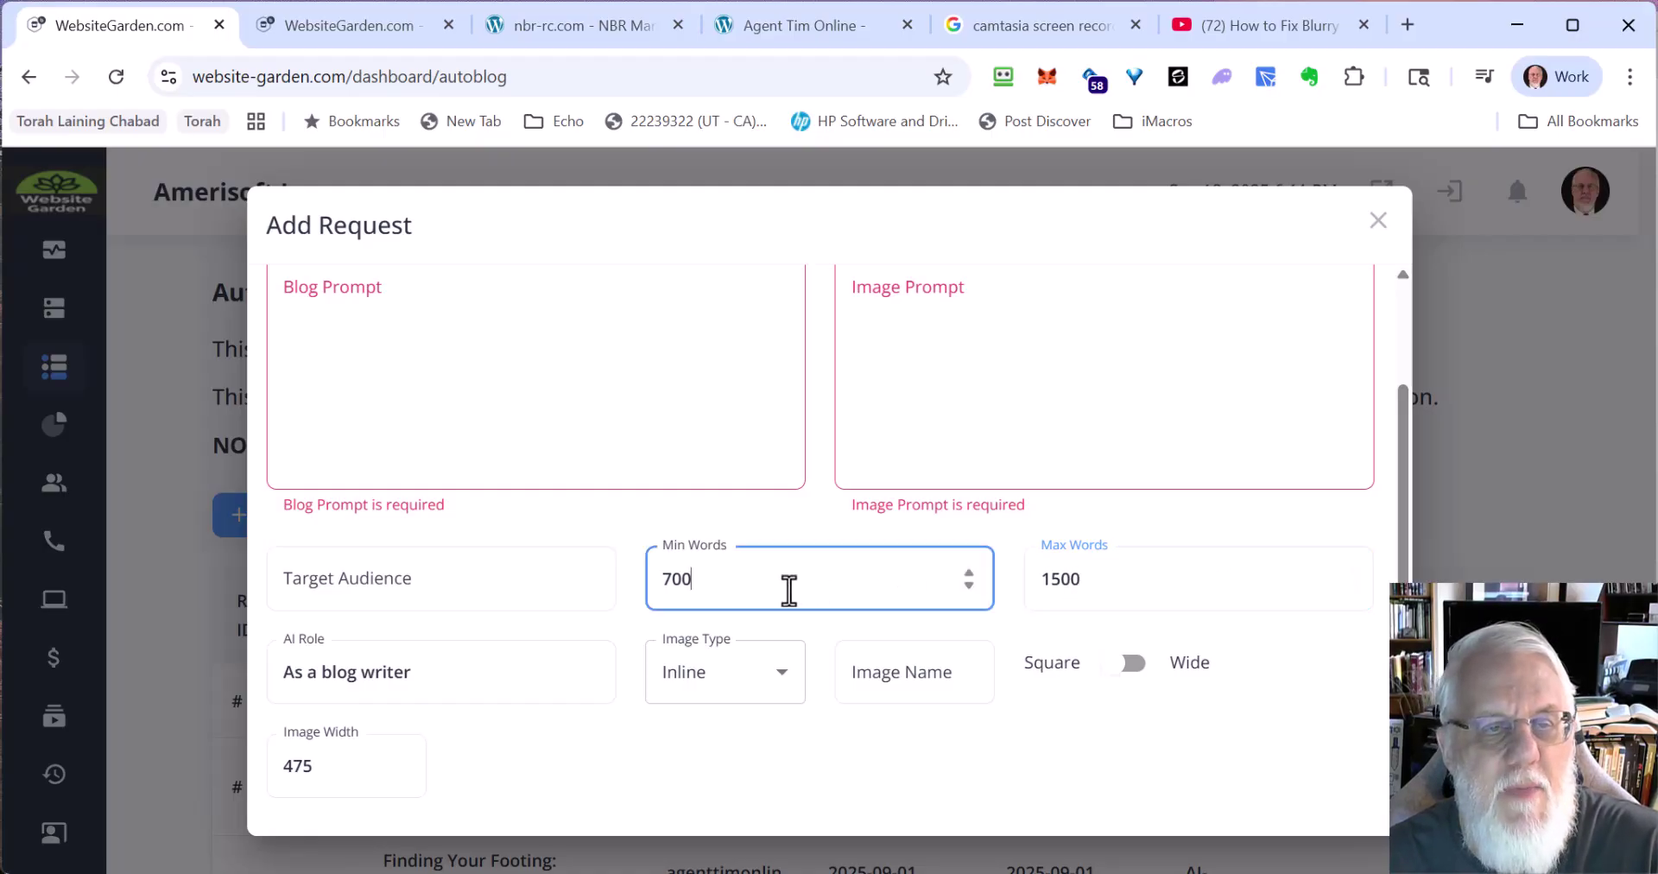
click(1182, 591)
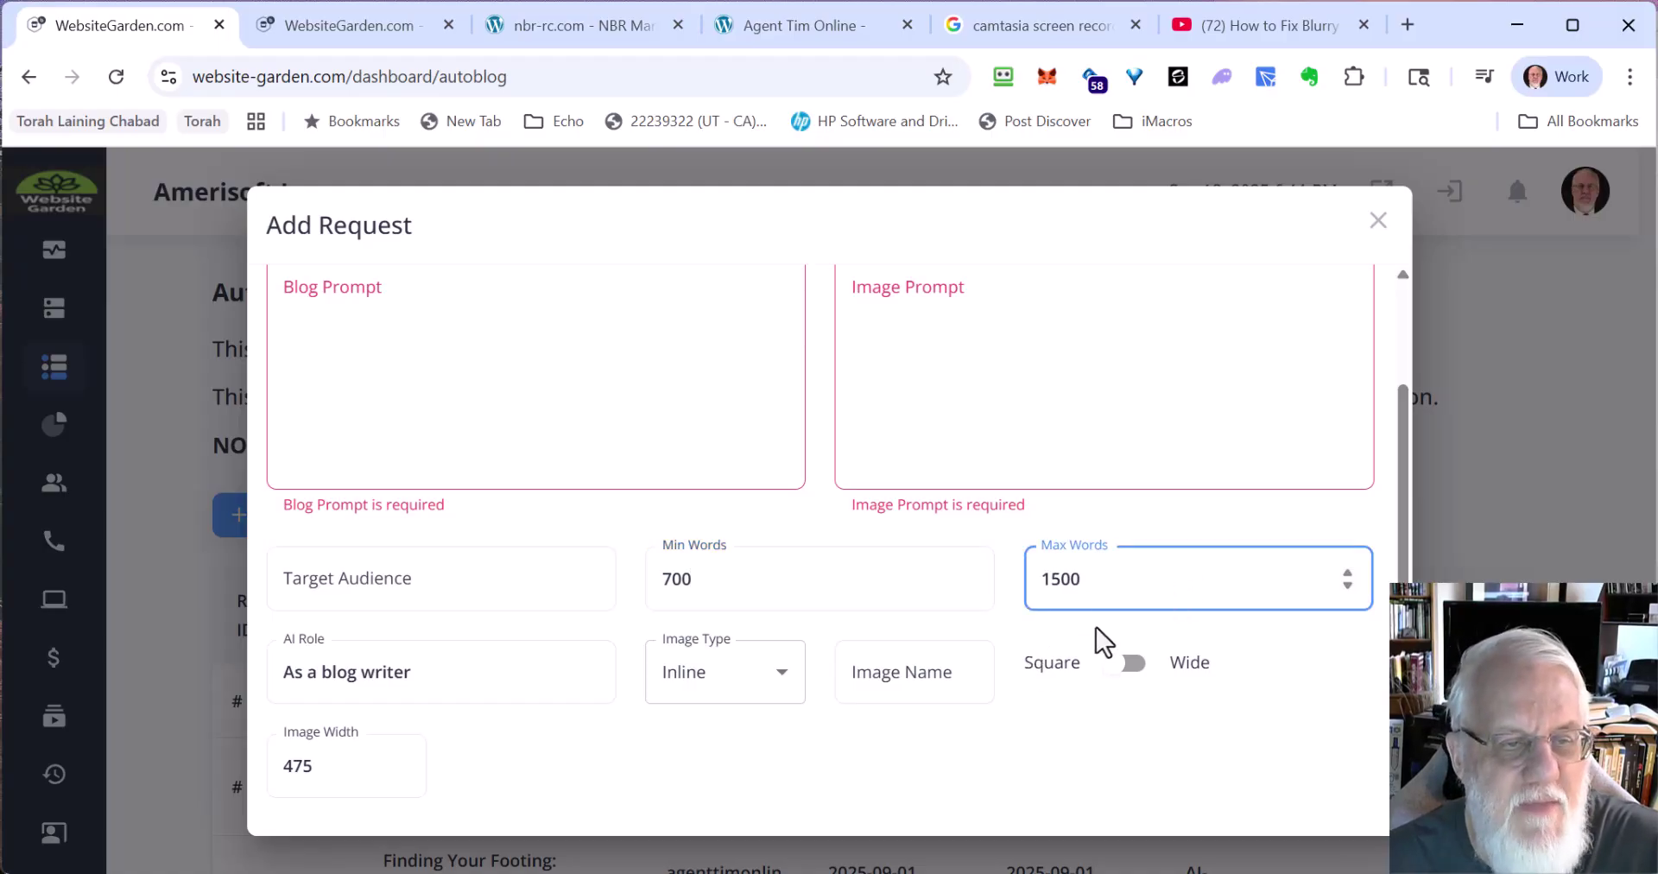
- Switch the request's image shape to Wide, and review the image type and image width settings
click(789, 686)
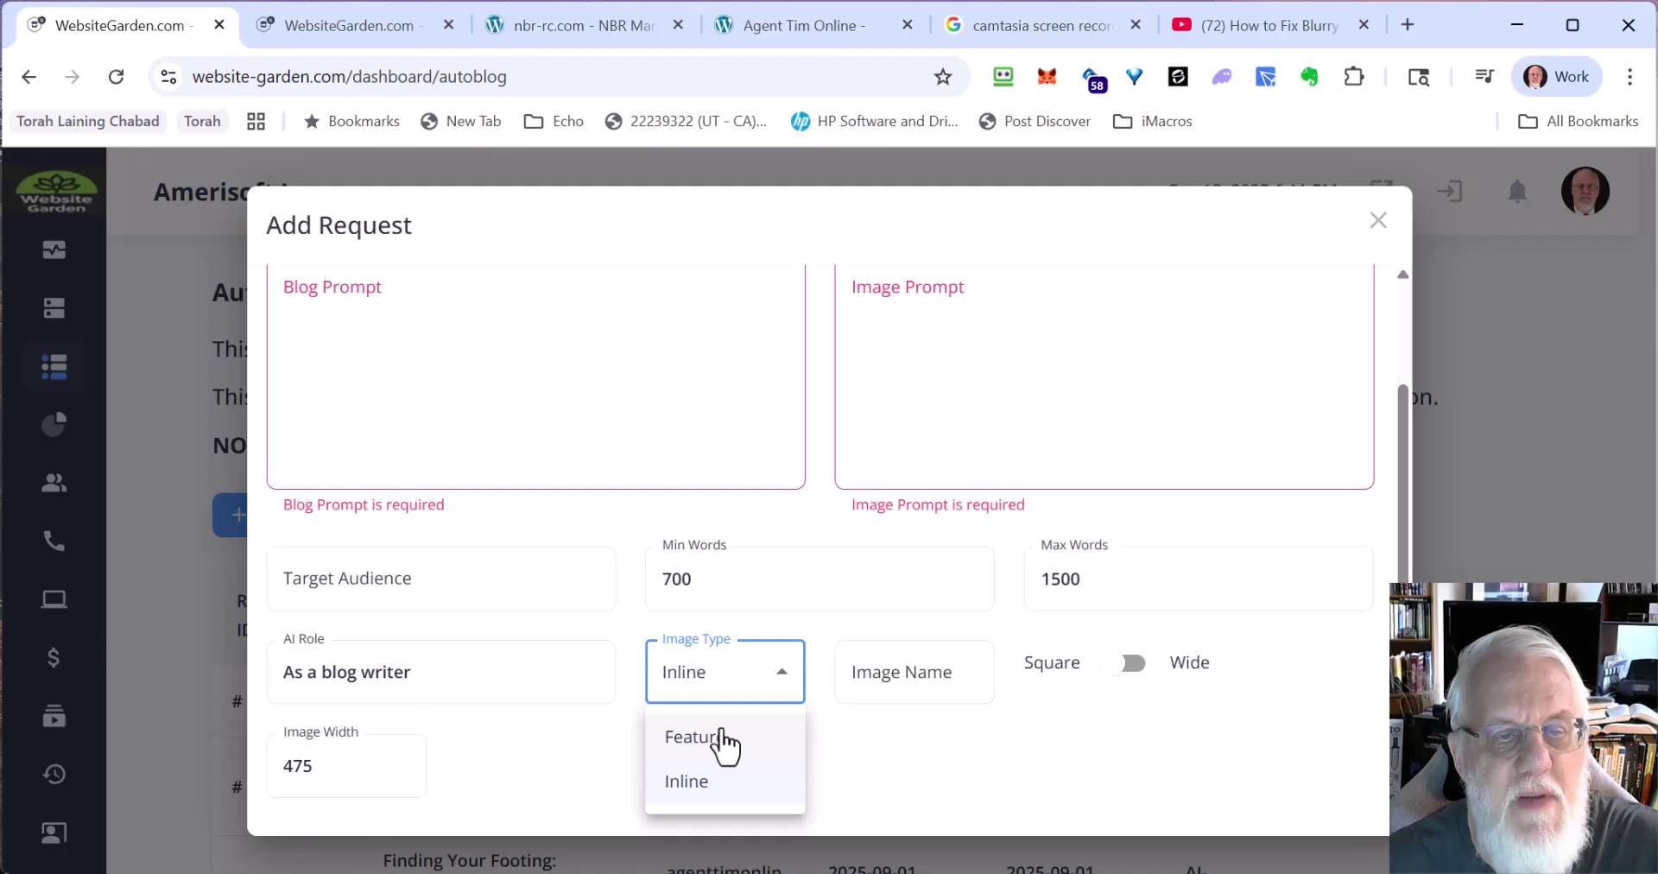
click(909, 672)
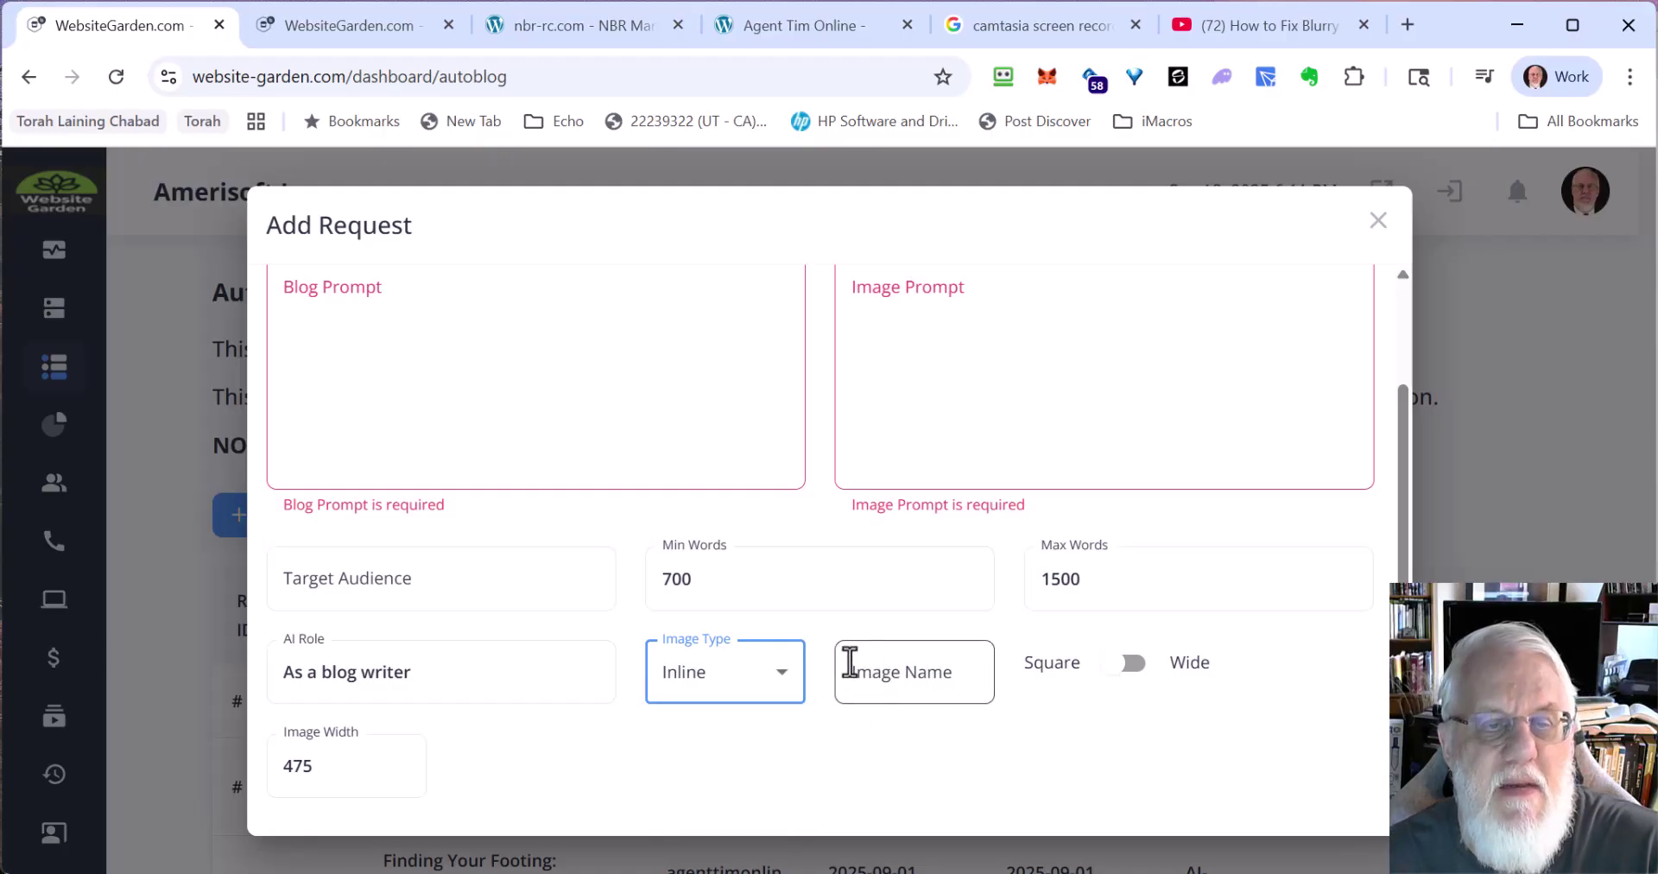
click(1127, 669)
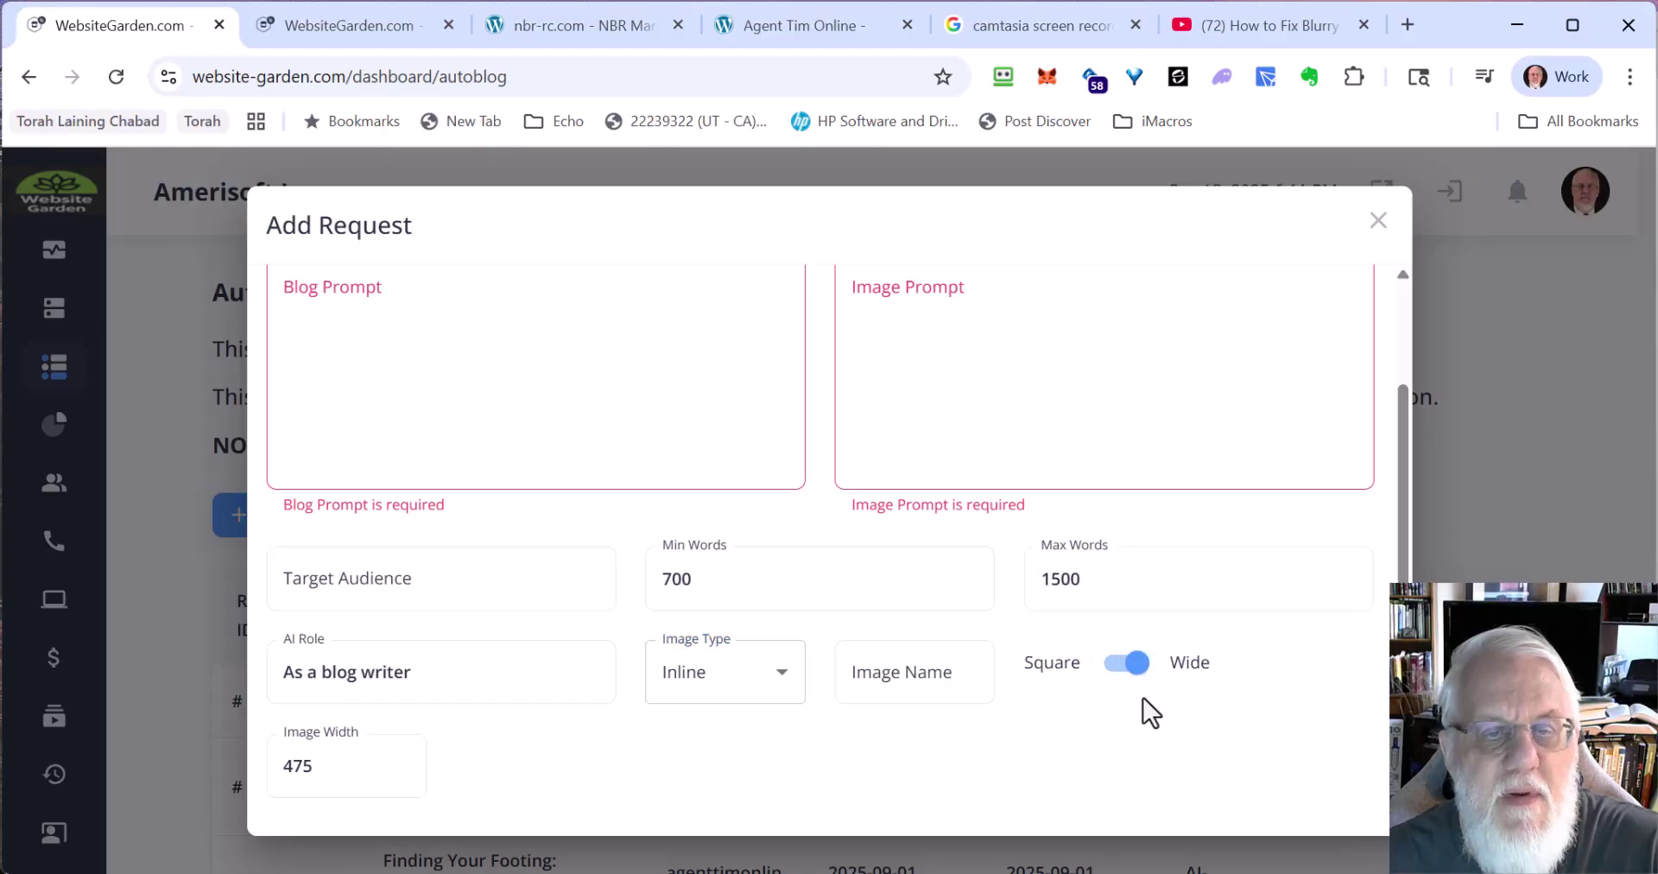
click(345, 777)
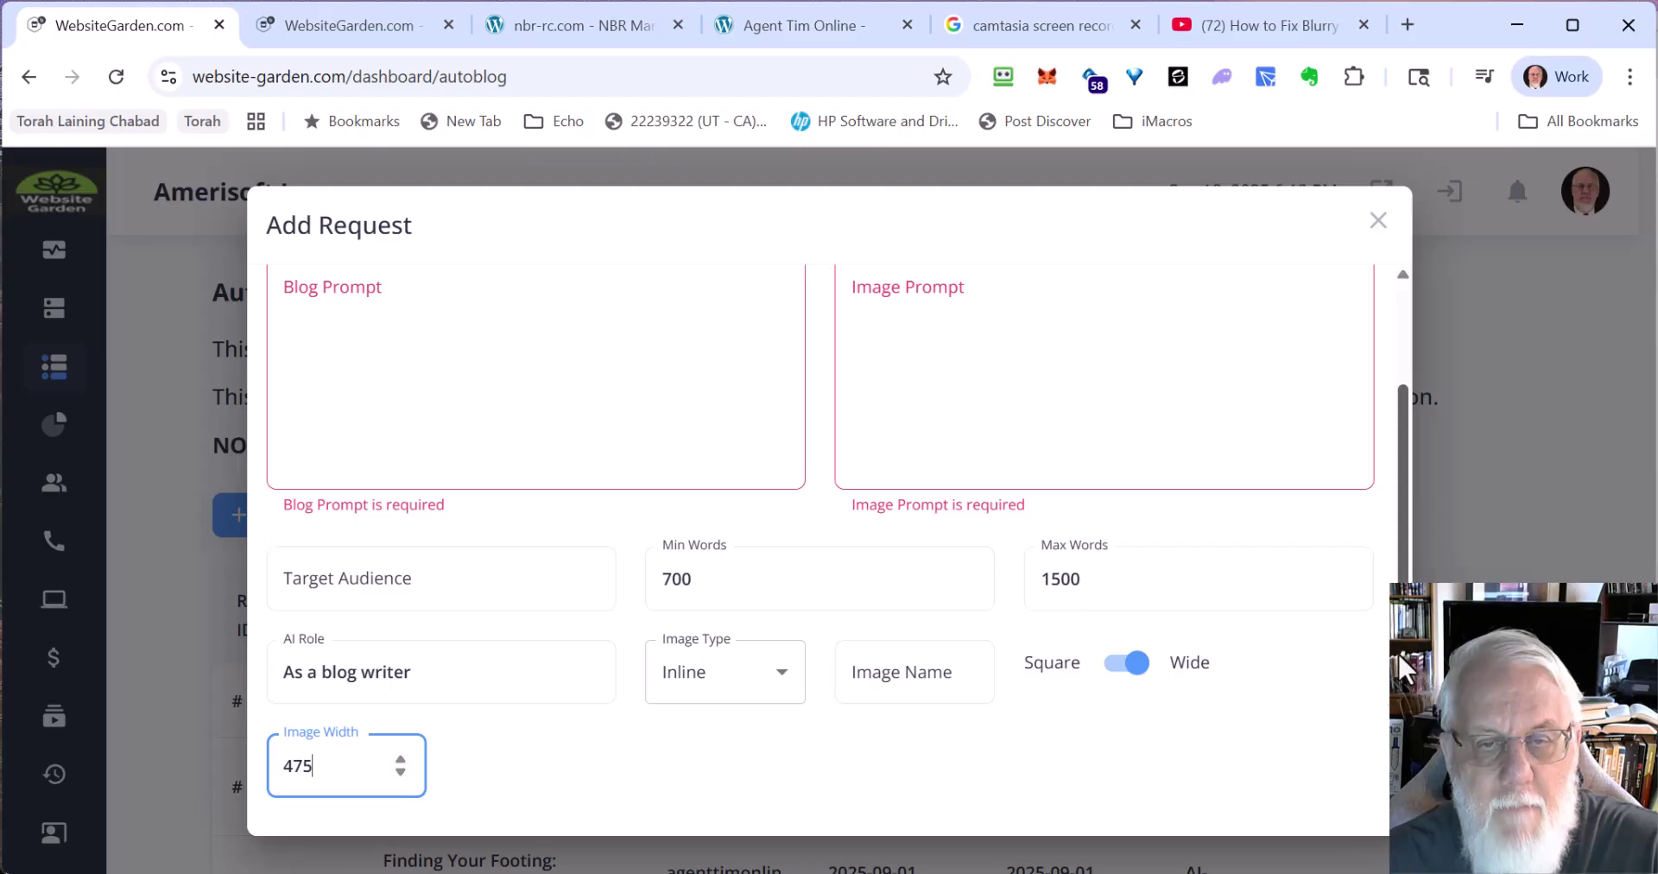
scroll(1387, 691, down, 1)
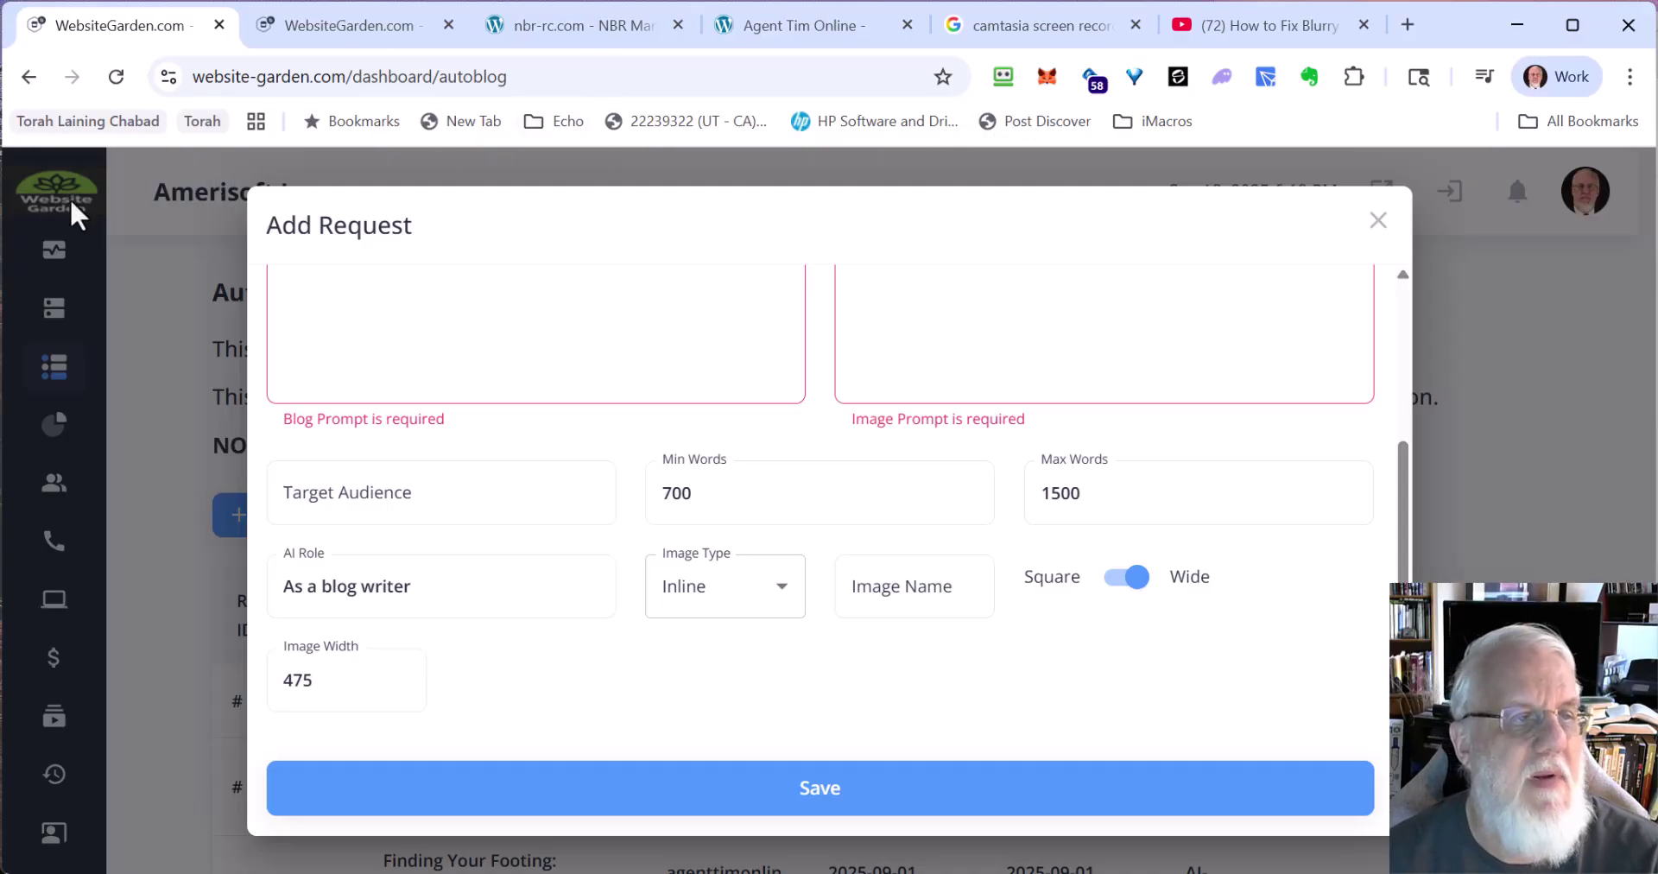
- Close the new blog request without saving and go to the Blog Autosuggest page
click(1377, 221)
mouse_move(104, 378)
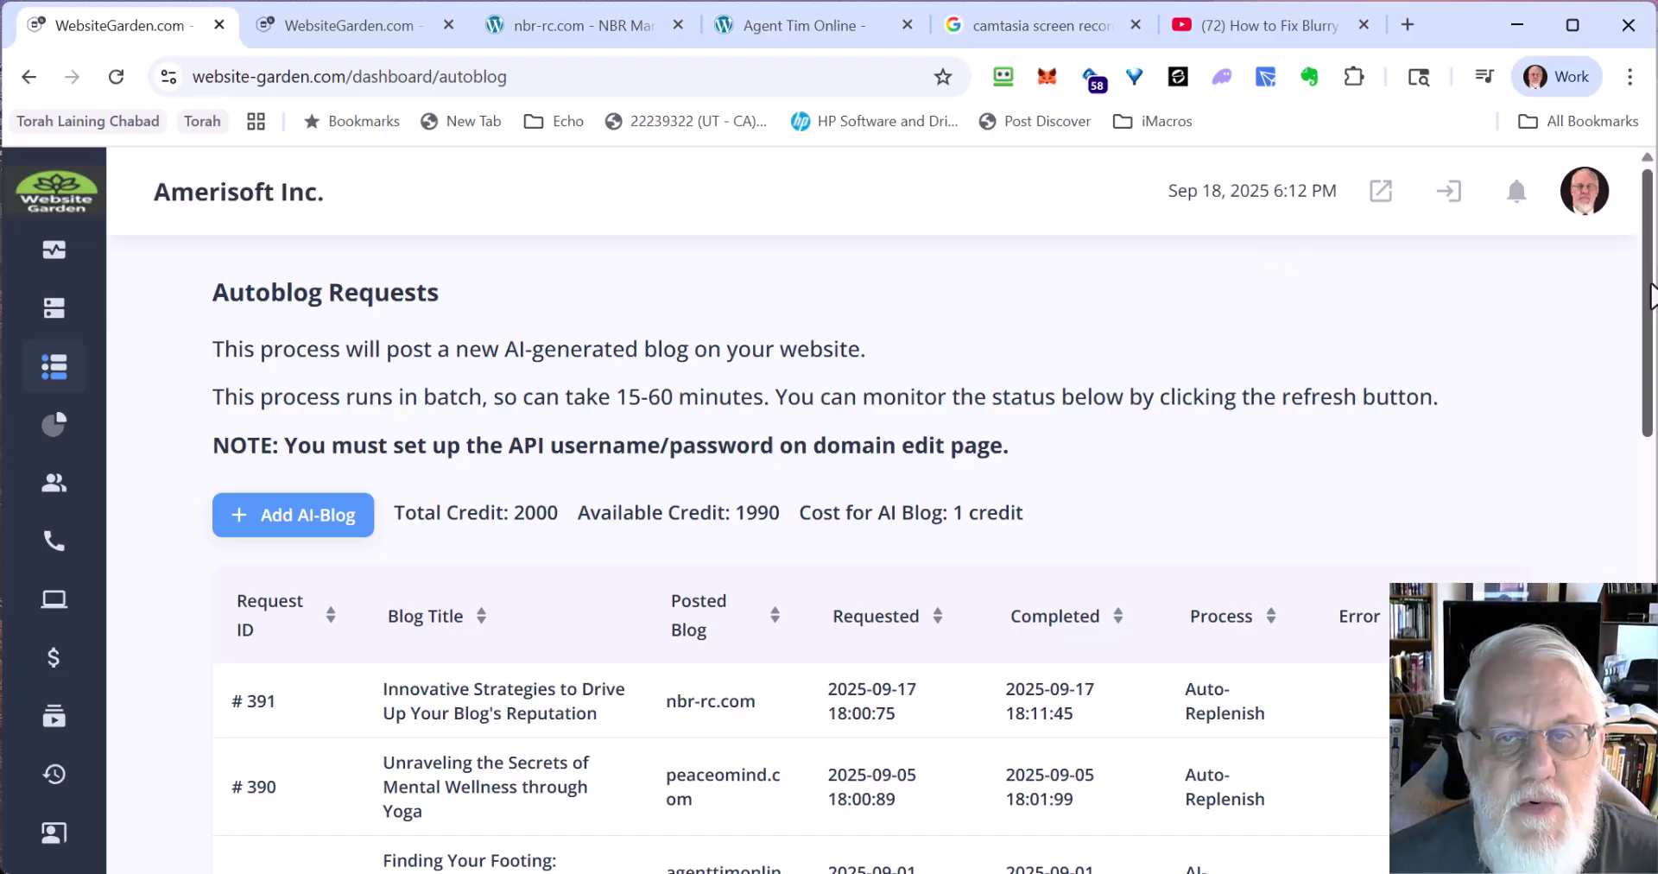
scroll(1649, 295, down, 1)
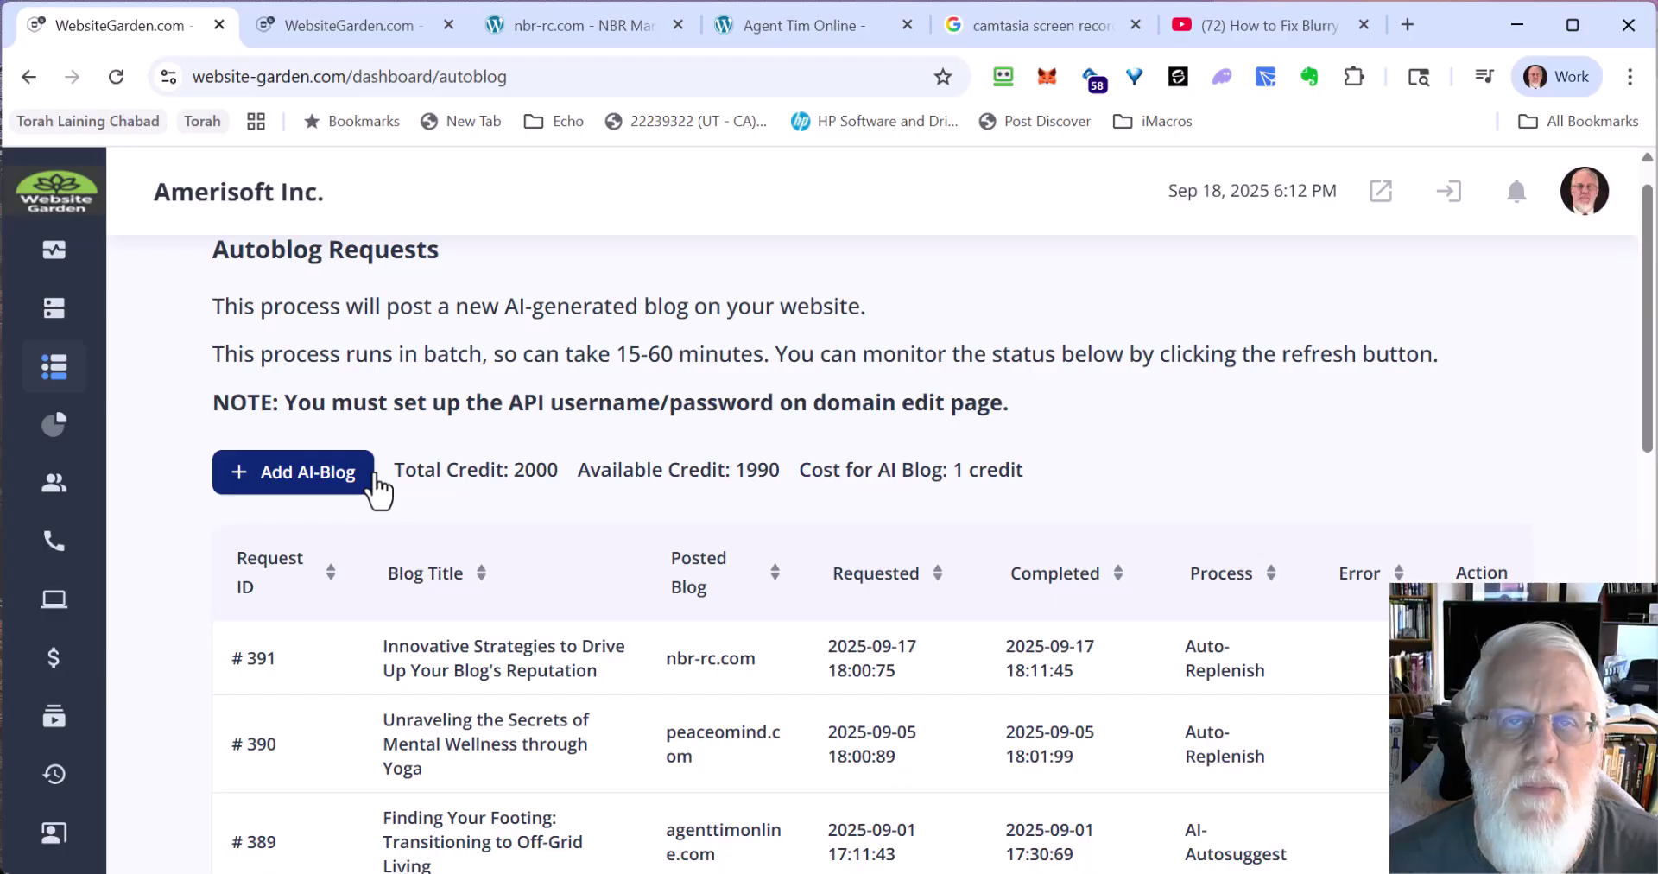
mouse_move(9, 515)
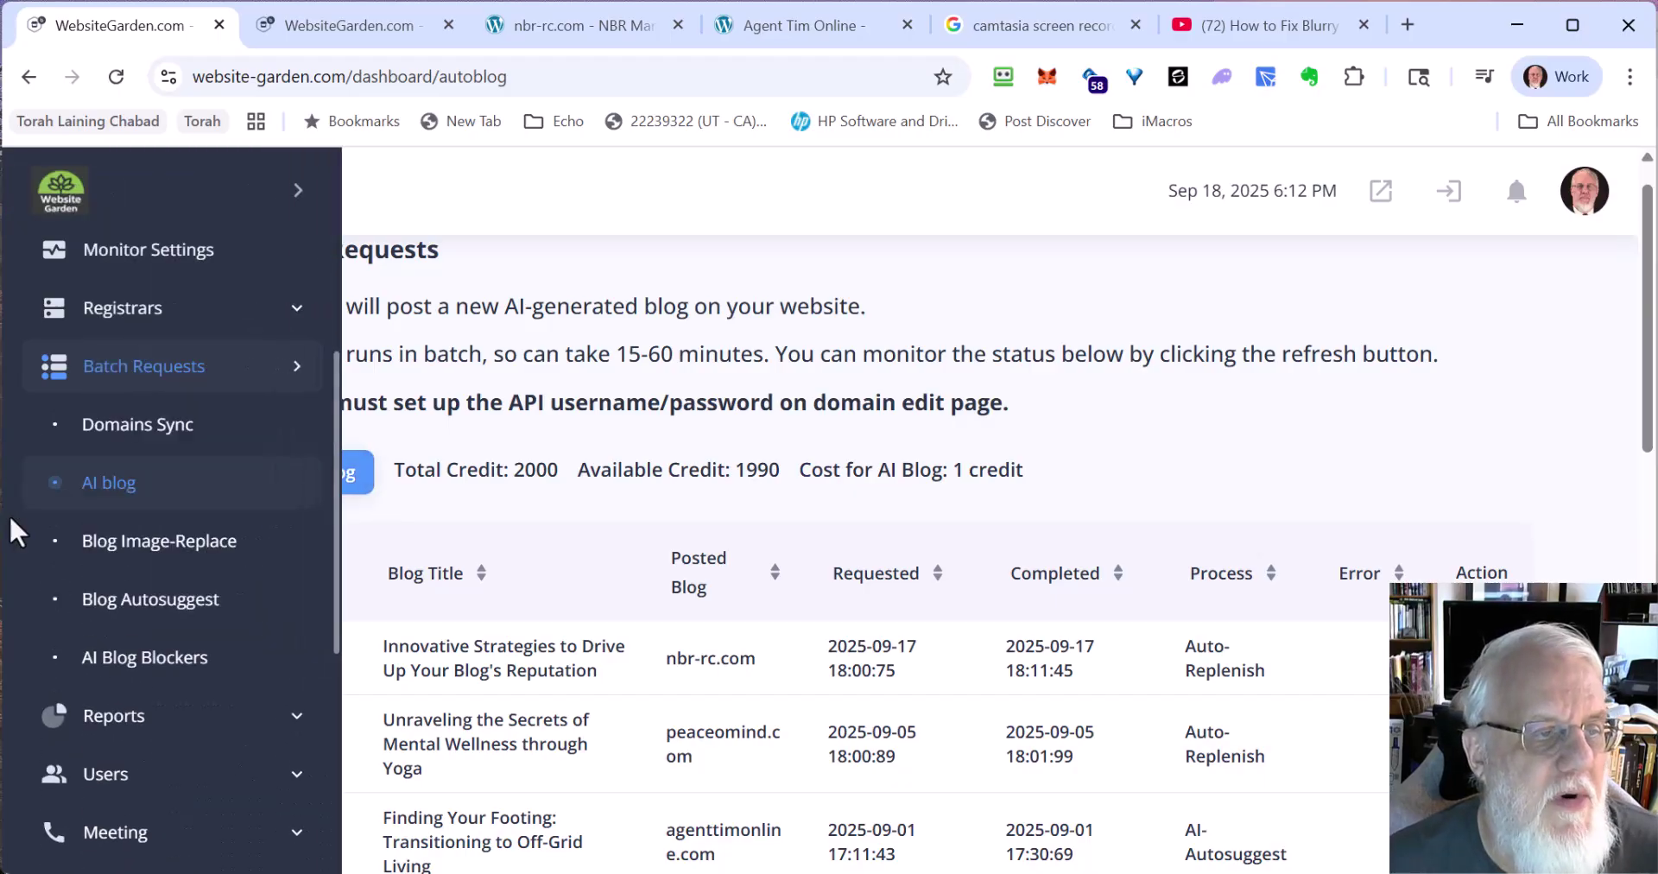
click(145, 605)
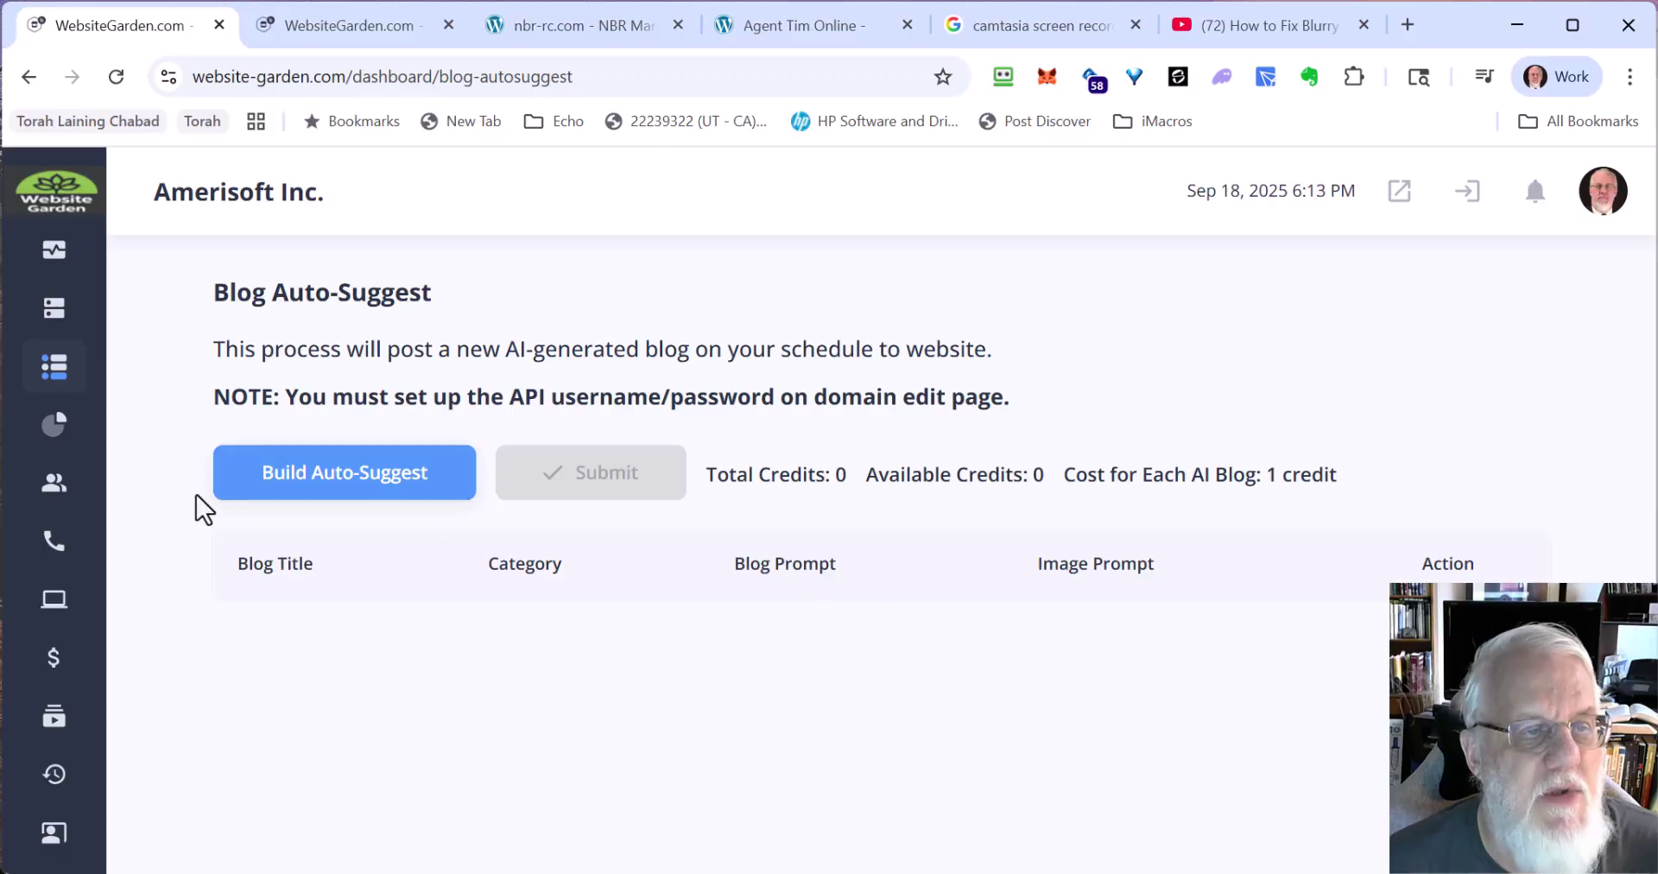
- Start a new auto-suggest build and set its blog count to 11
click(316, 488)
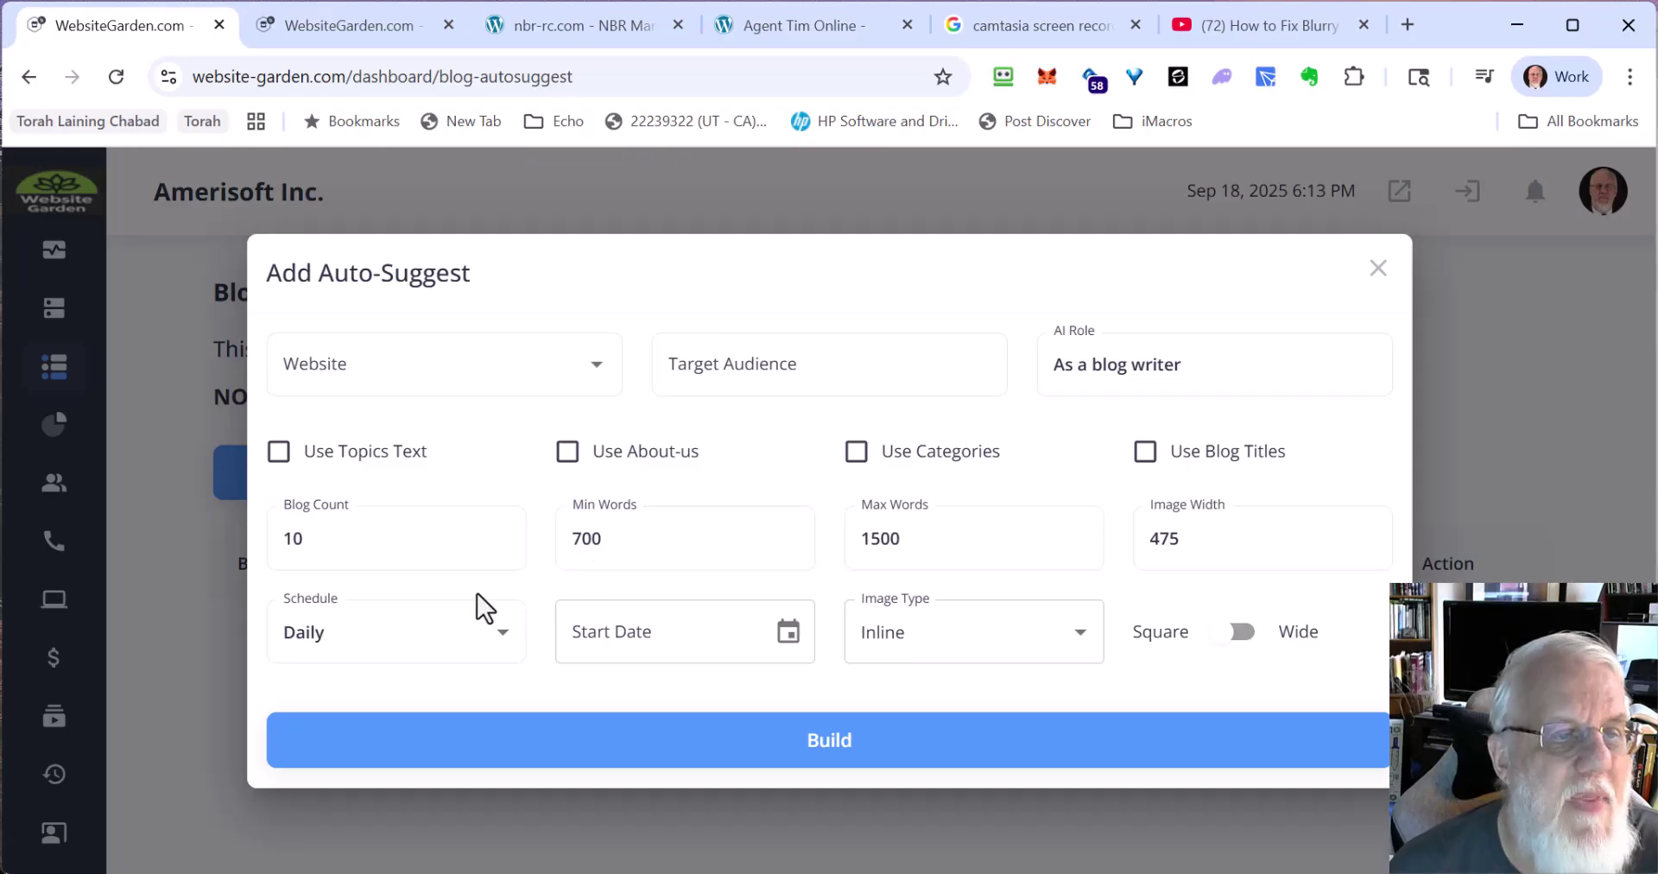
click(336, 542)
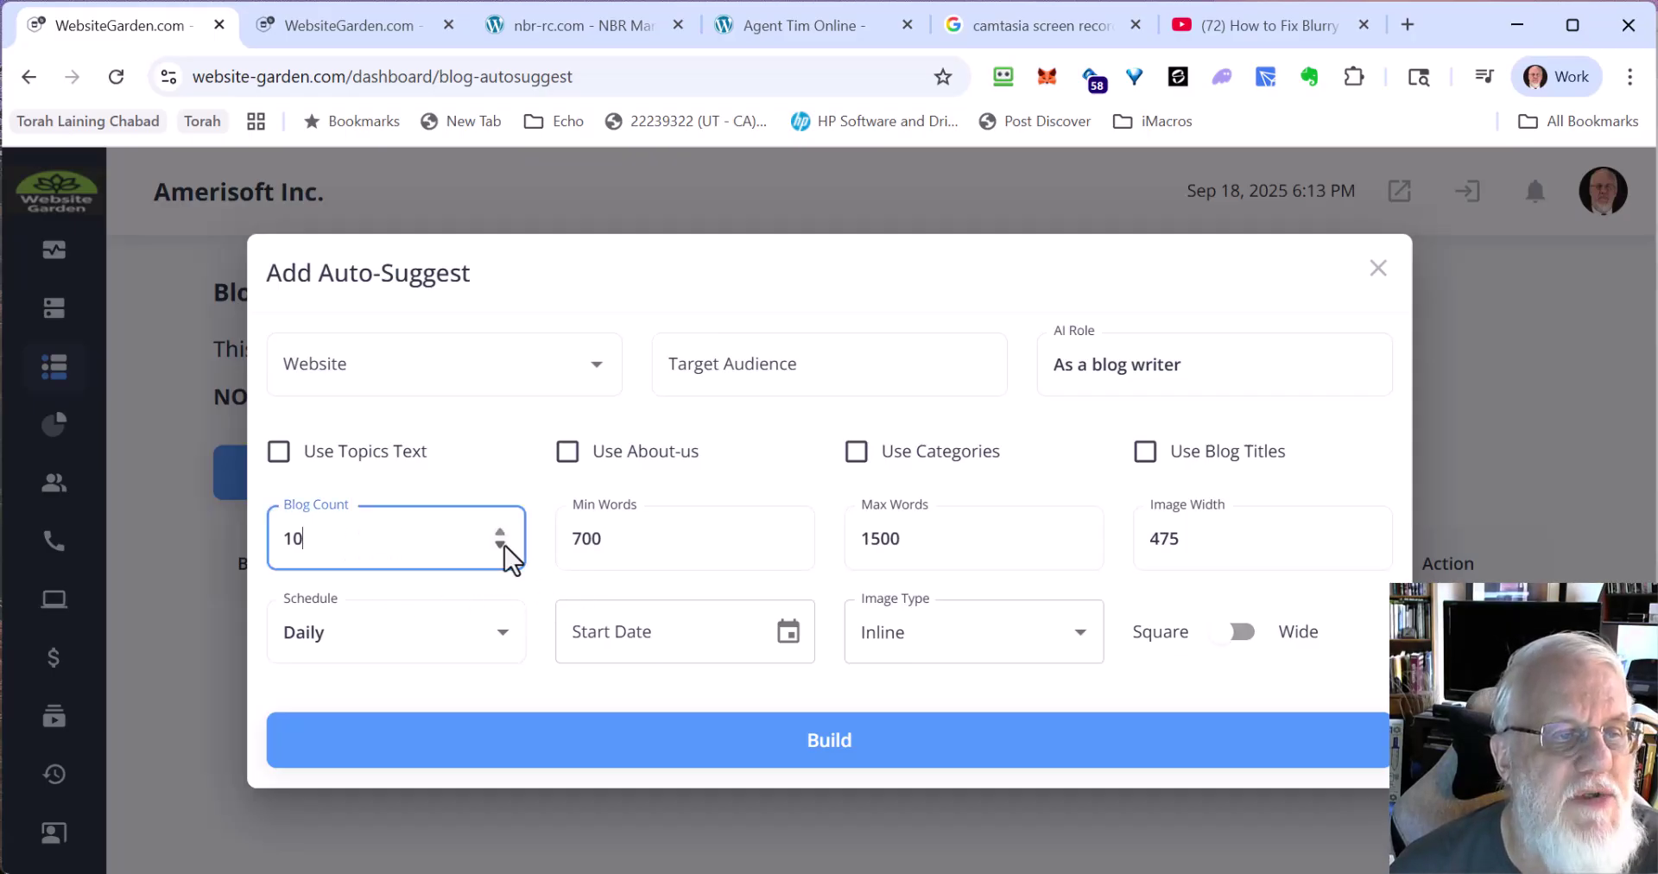
click(500, 531)
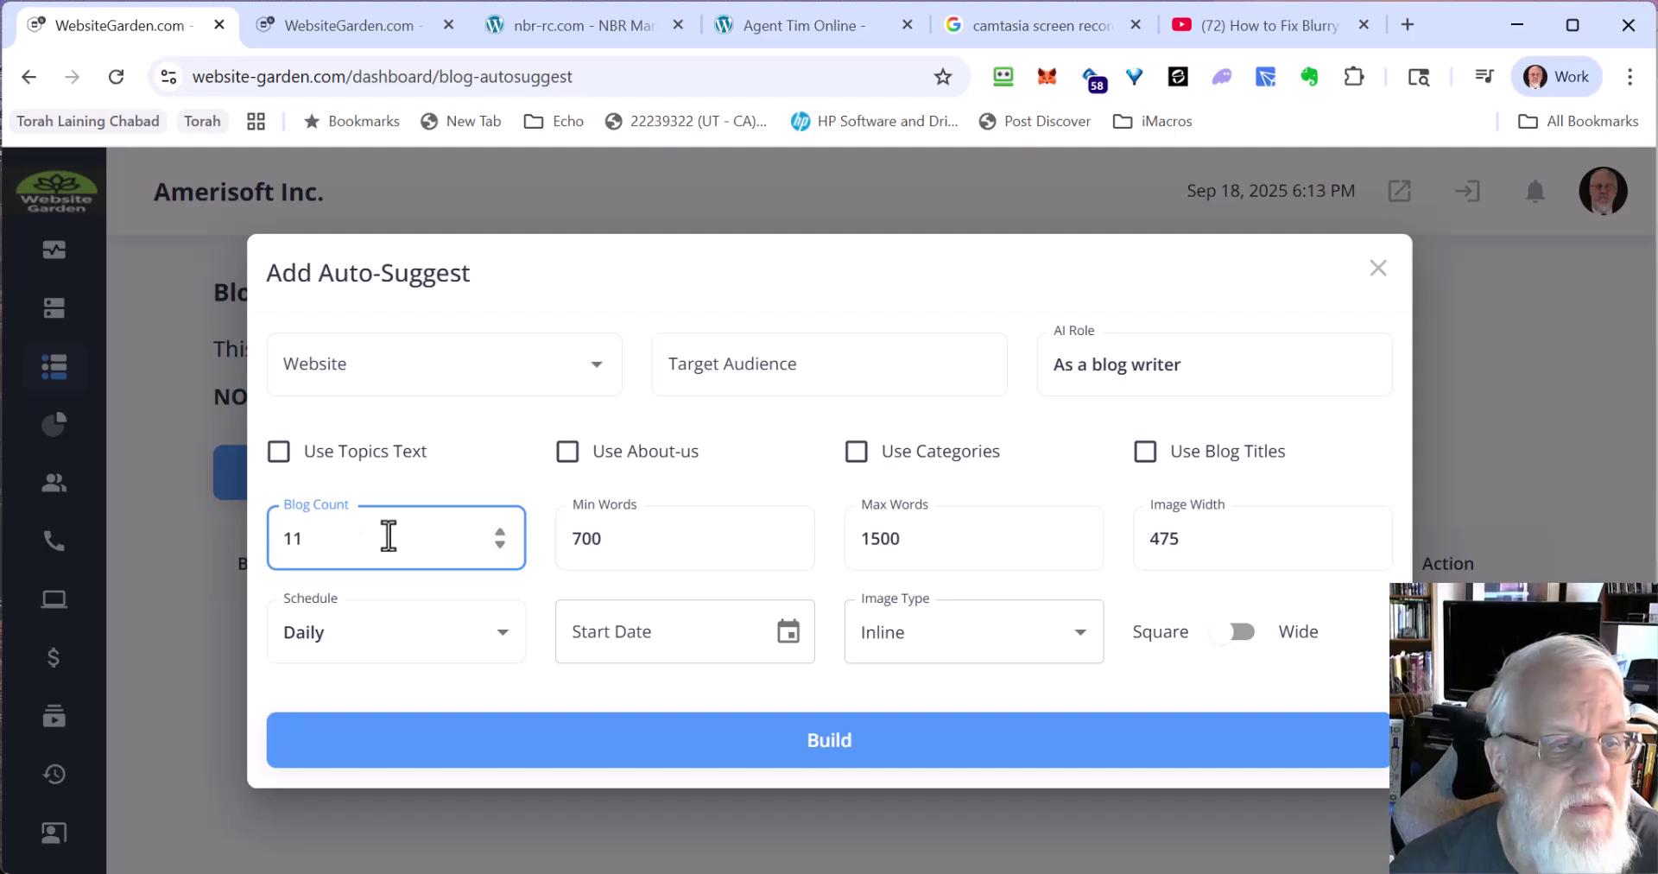
- Try the Every x Days and Random In Between schedules for the auto-suggest, and close the form without building
click(507, 634)
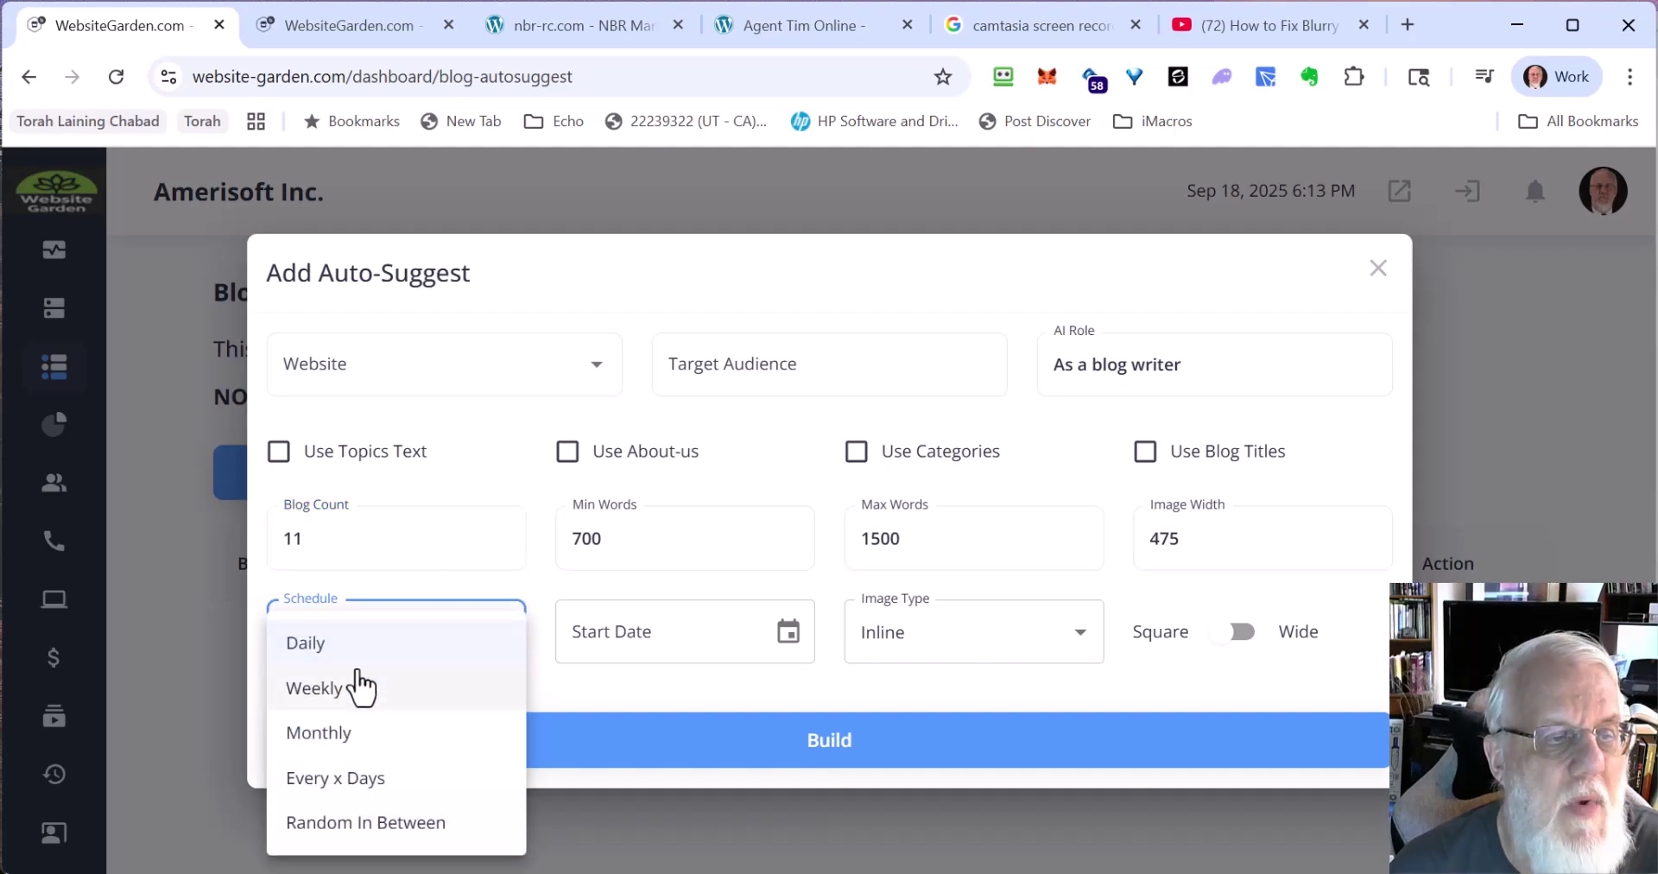
click(339, 777)
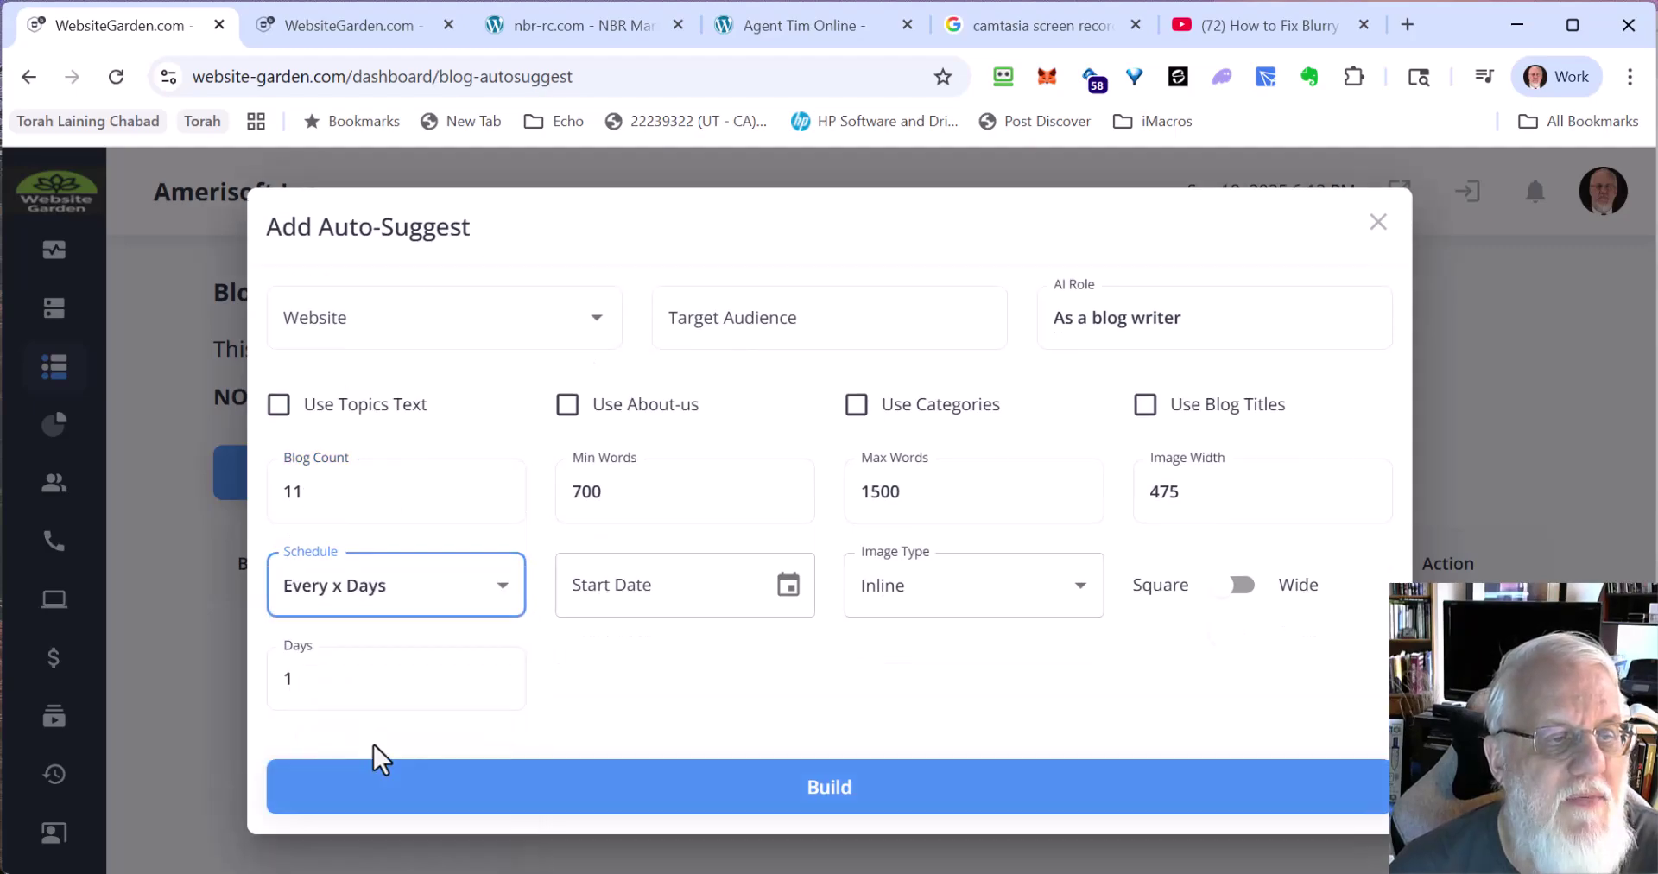
click(501, 596)
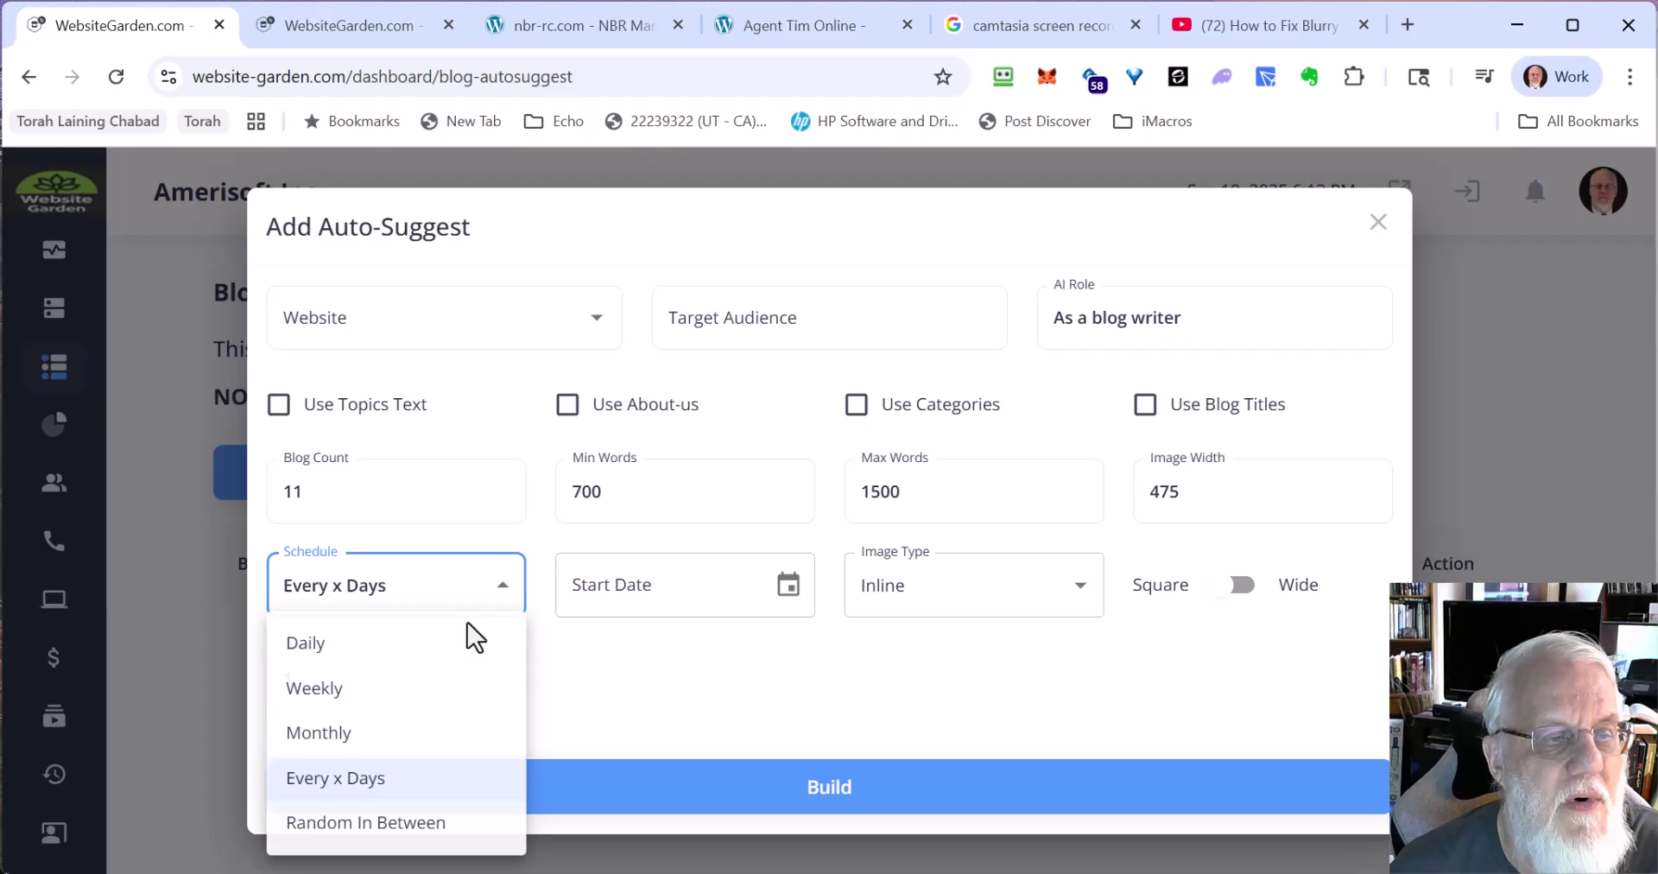
click(328, 824)
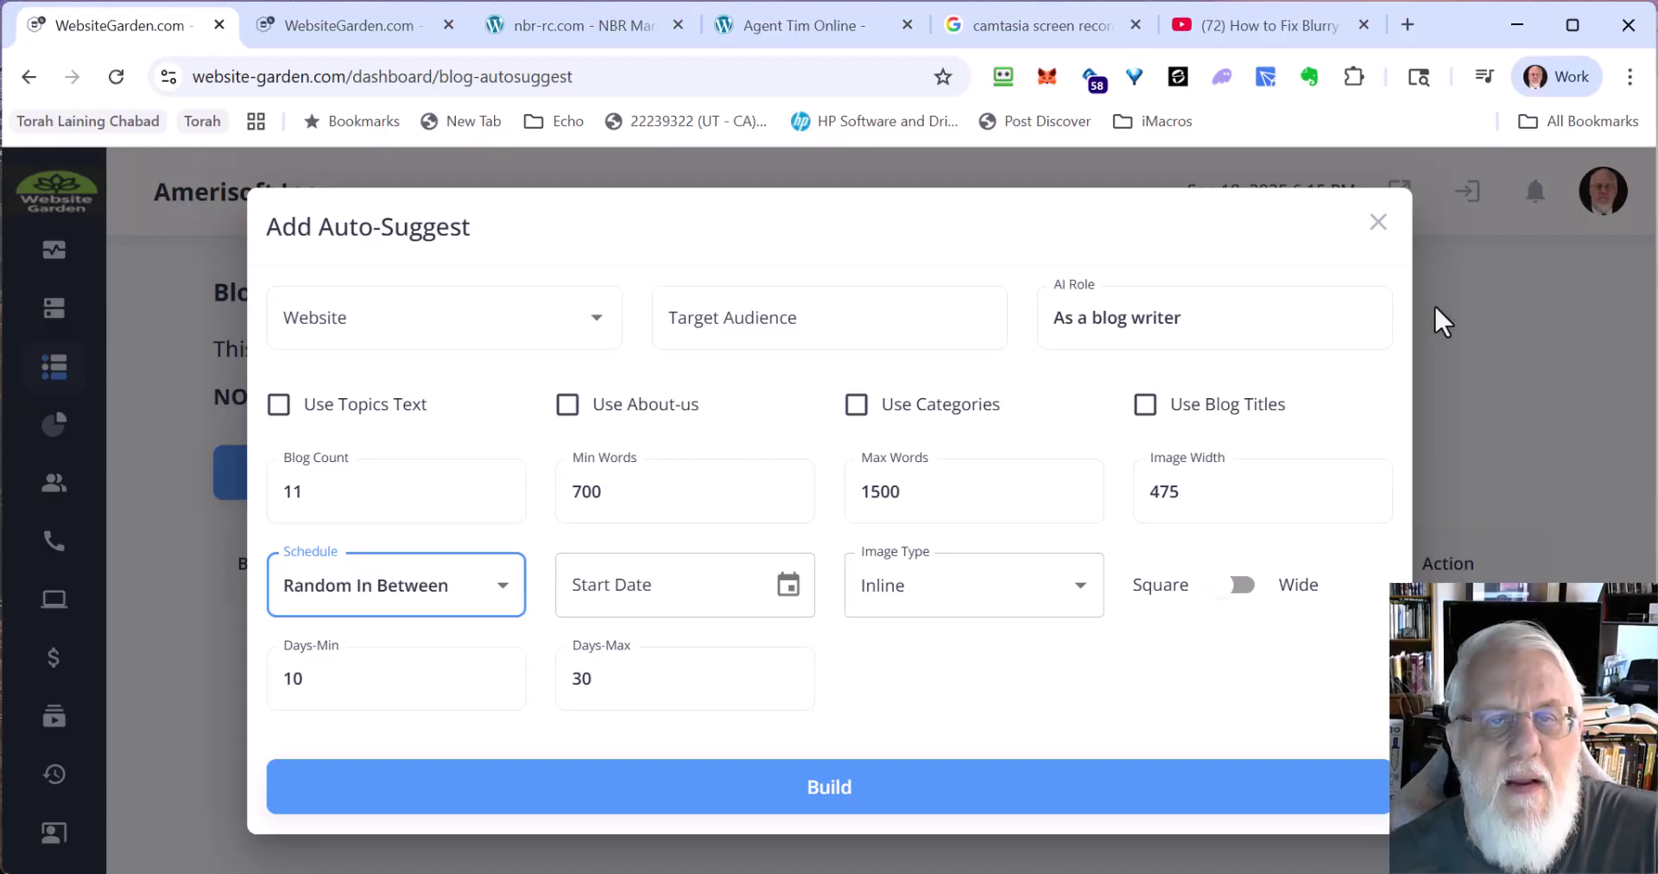
click(1376, 225)
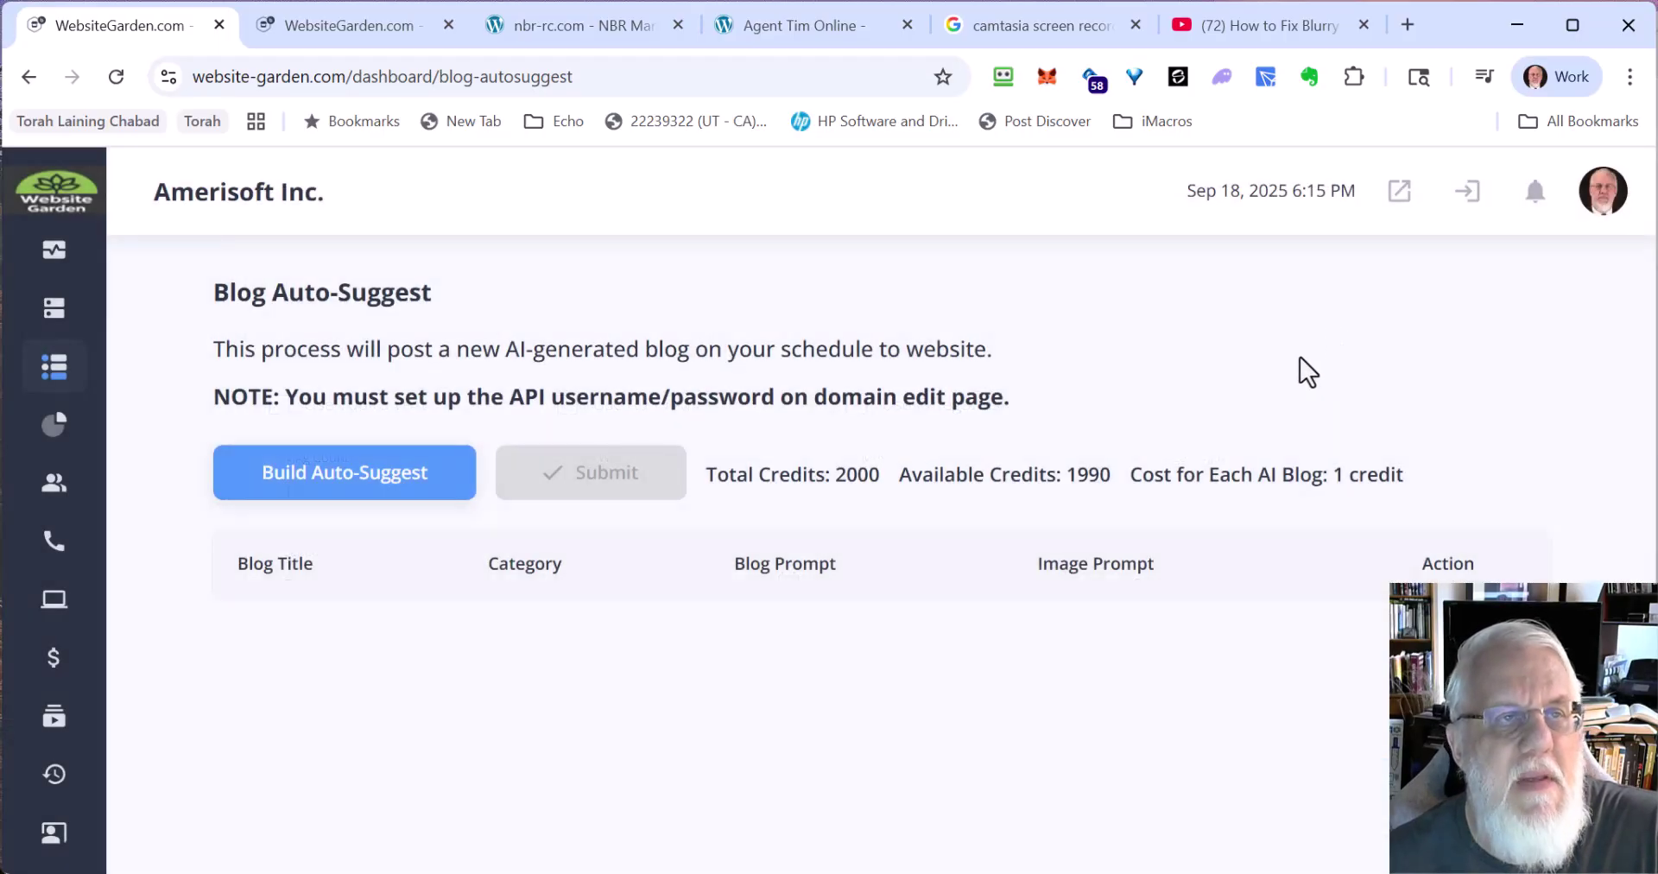
- Switch to the Agent Tim Online site and view its newest post and category list
click(809, 25)
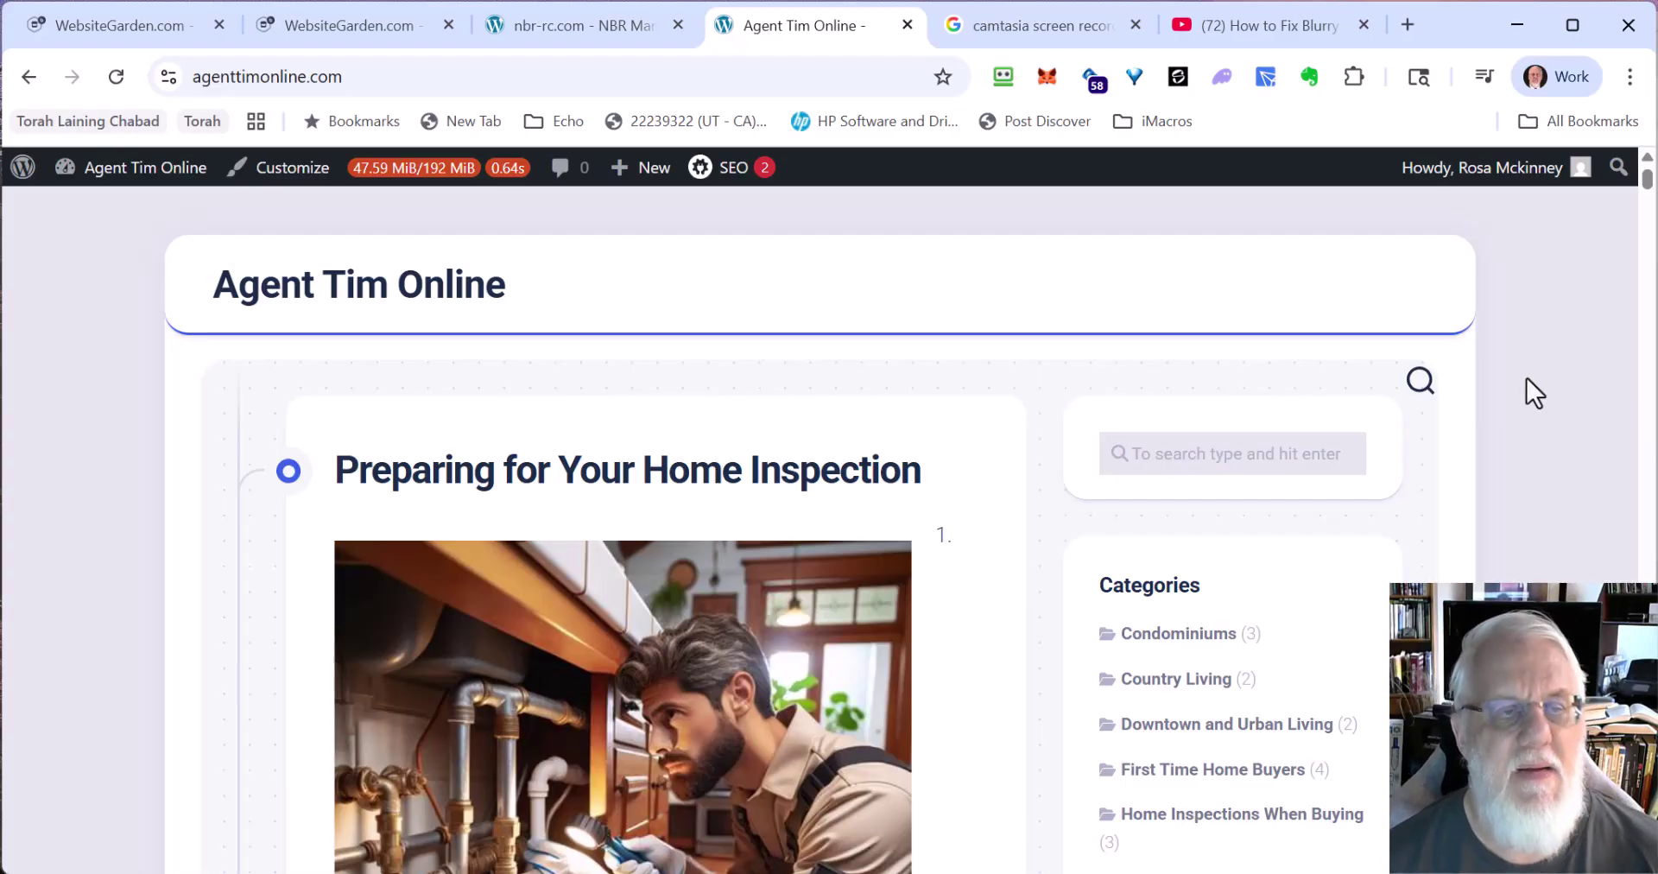
scroll(1527, 380, down, 5)
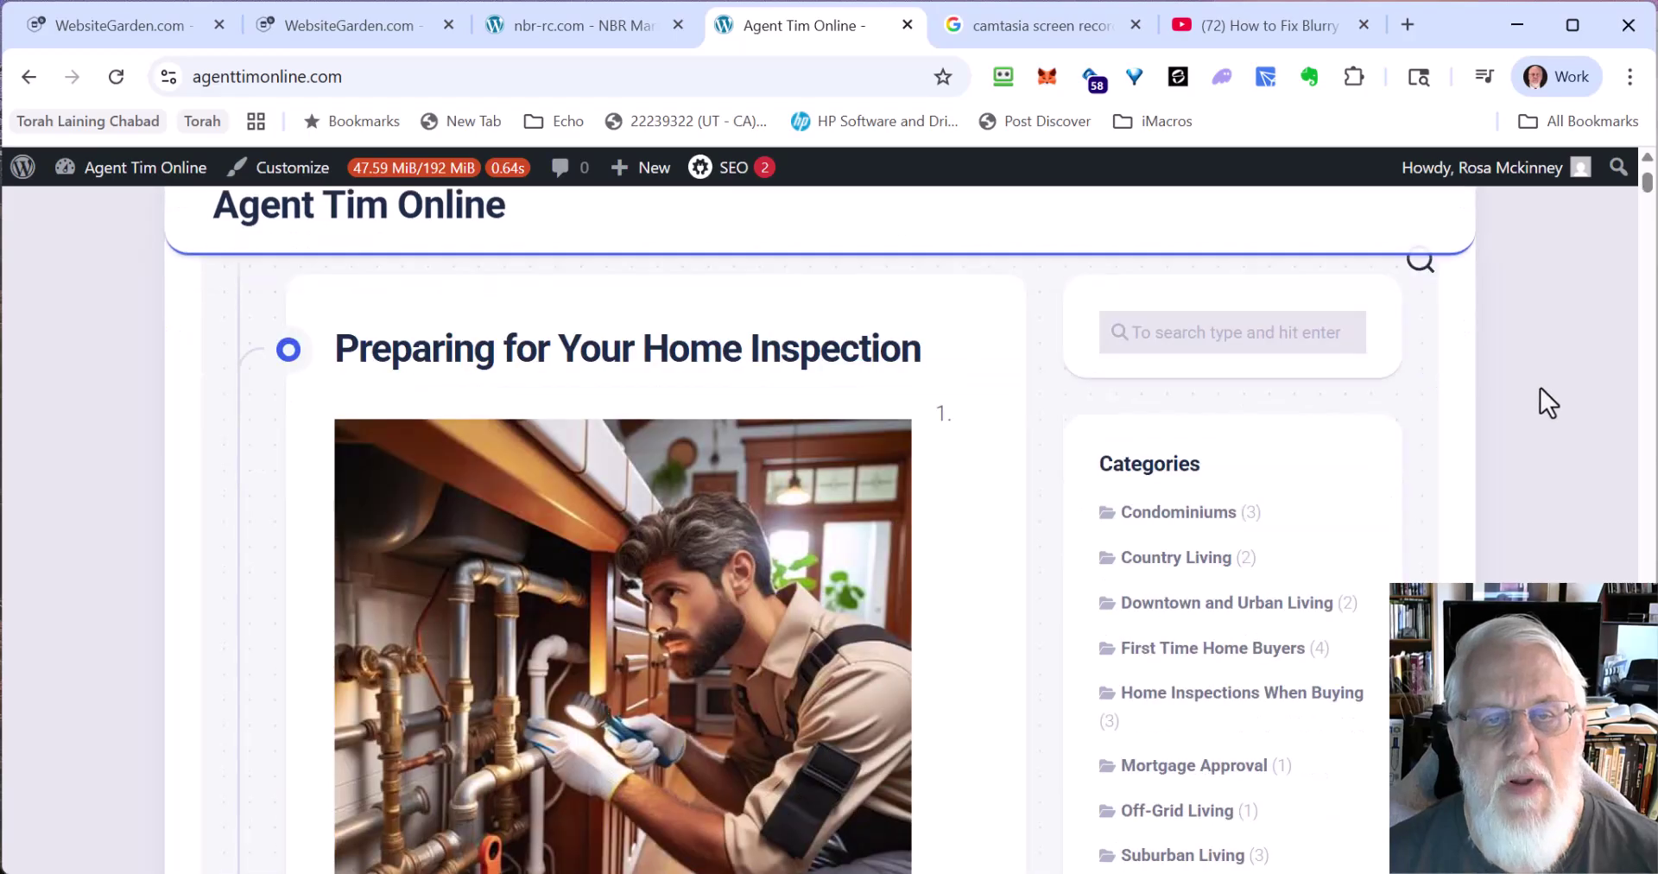
scroll(1540, 413, up, 5)
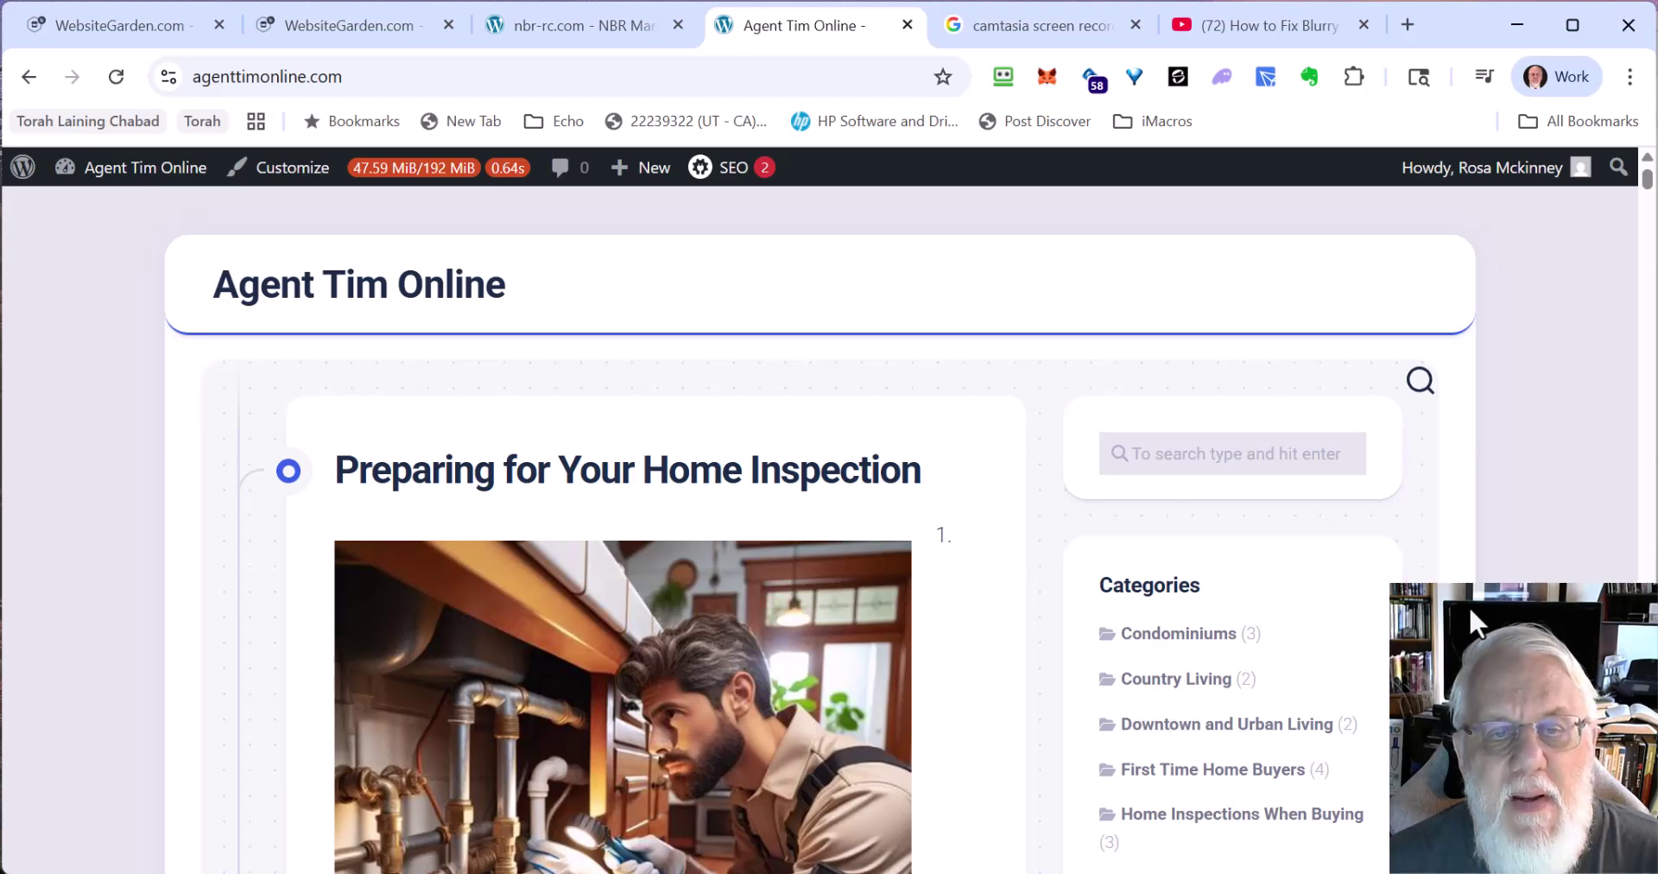
scroll(1492, 599, down, 1)
scroll(1489, 598, down, 1)
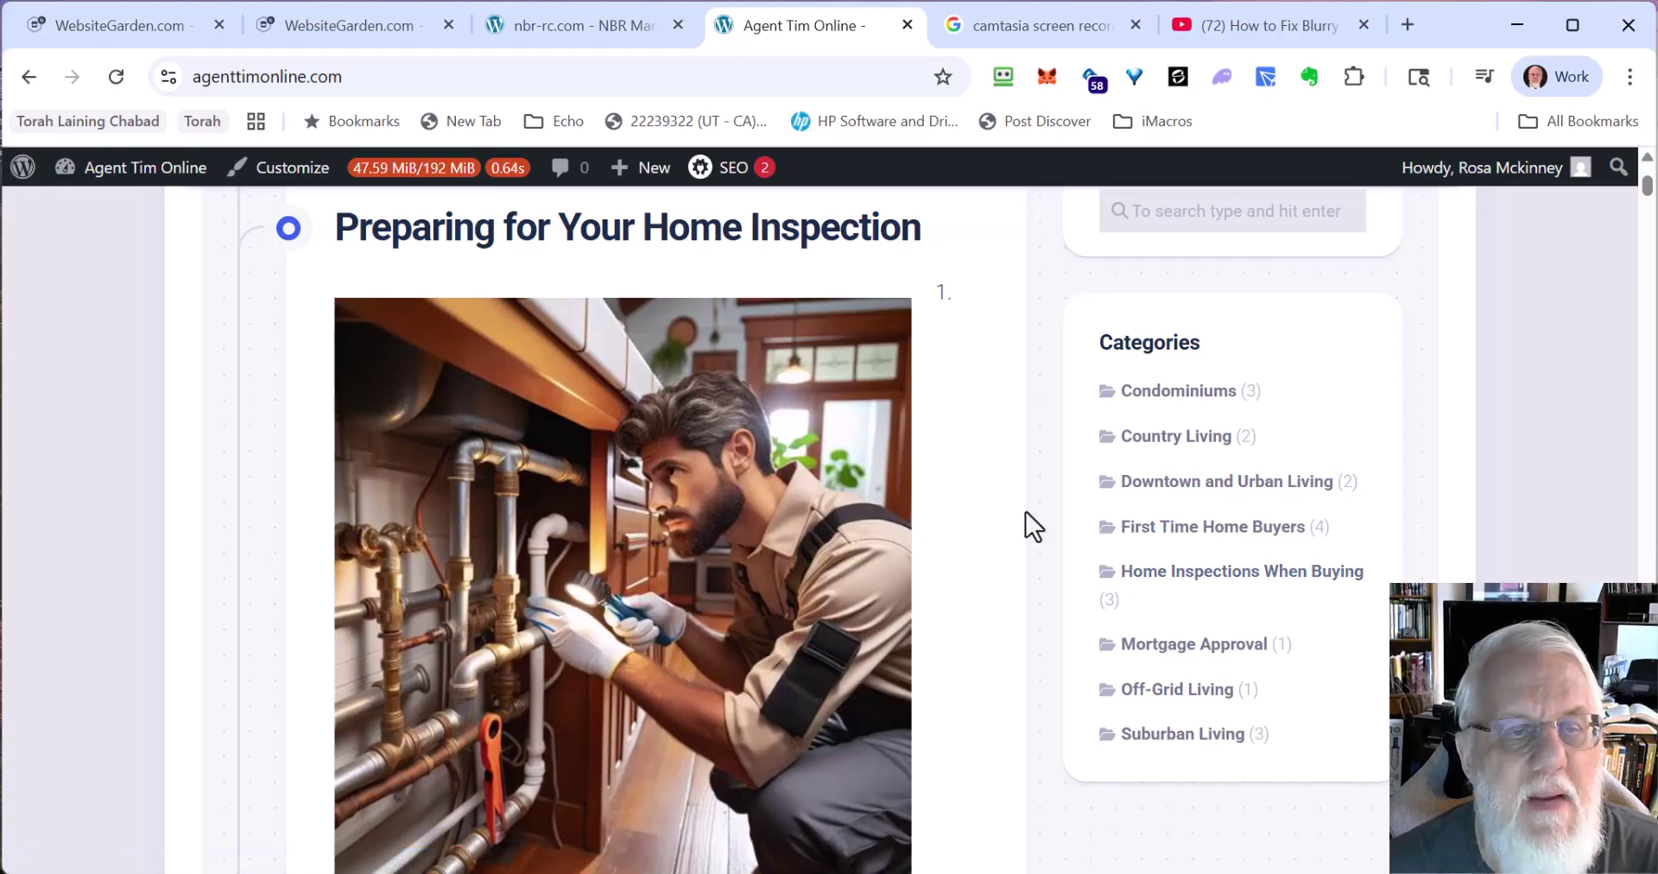
- Examine the "The Hidden Beauty of Suburban Life" post, including its image, text, publish date and category
scroll(1018, 515, down, 15)
scroll(1020, 517, down, 10)
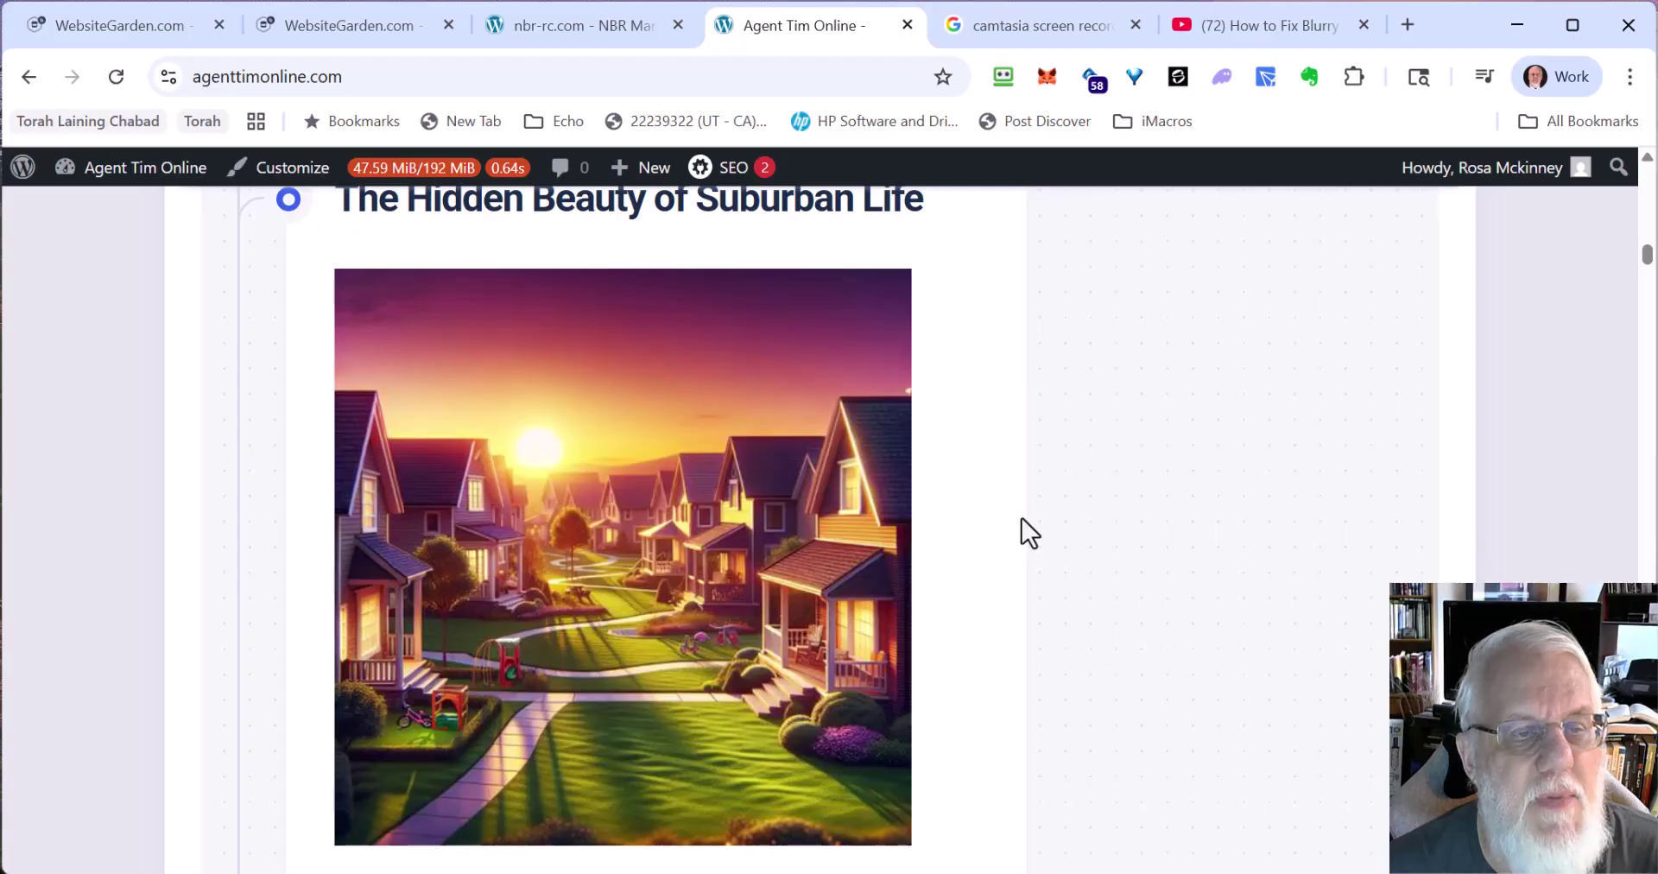
scroll(1021, 519, down, 1)
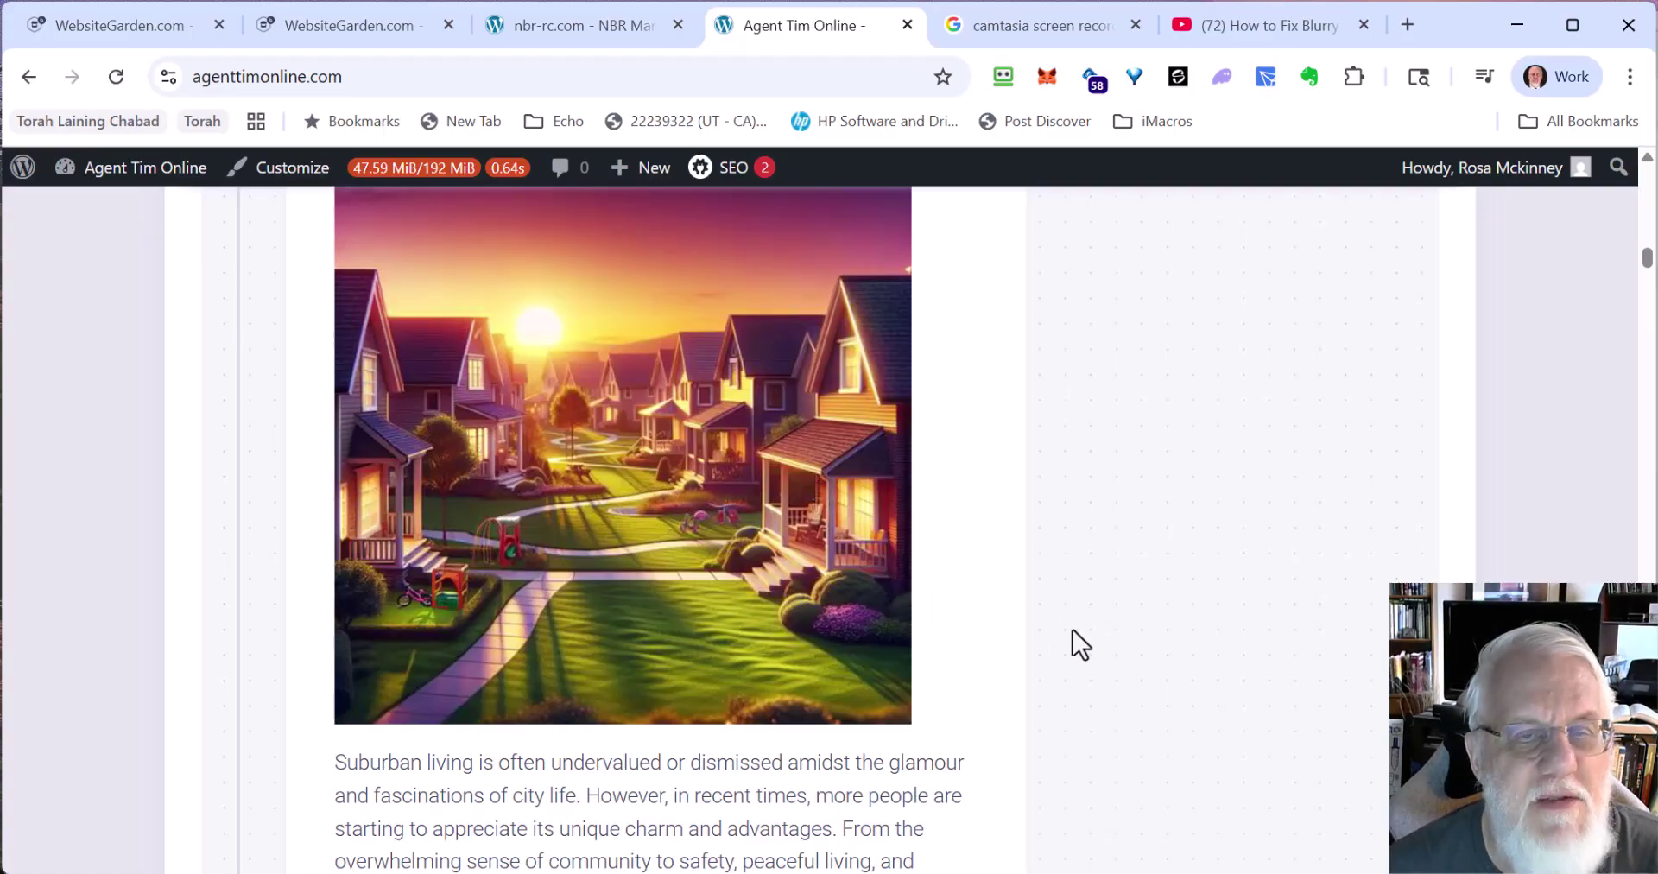
scroll(1127, 602, up, 20)
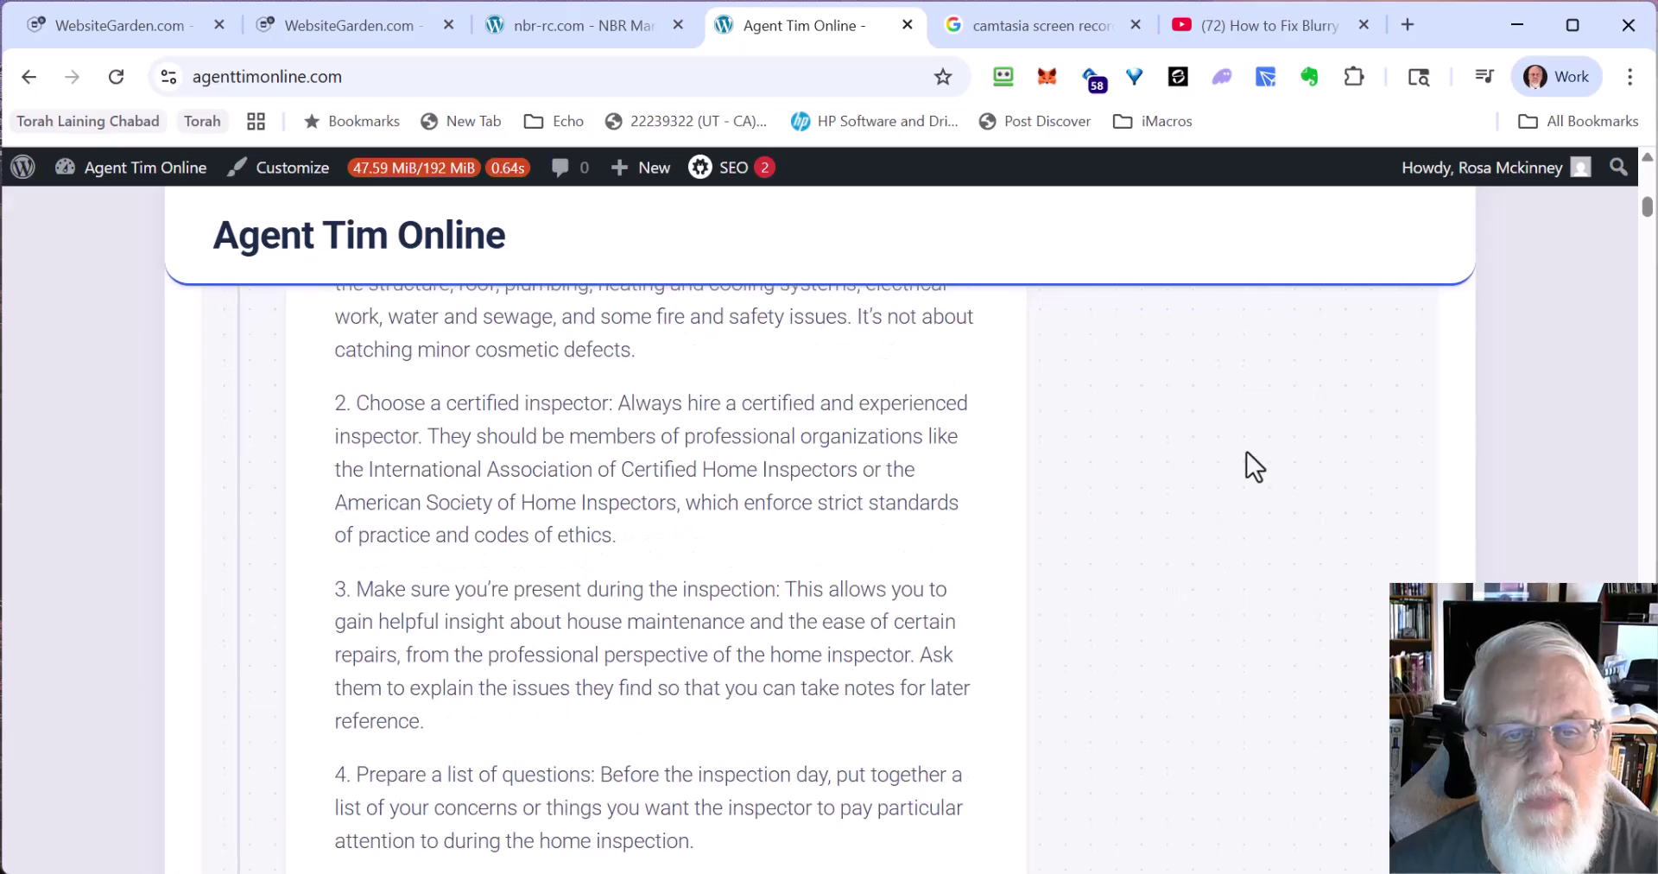
scroll(1206, 608, down, 14)
scroll(1195, 613, down, 10)
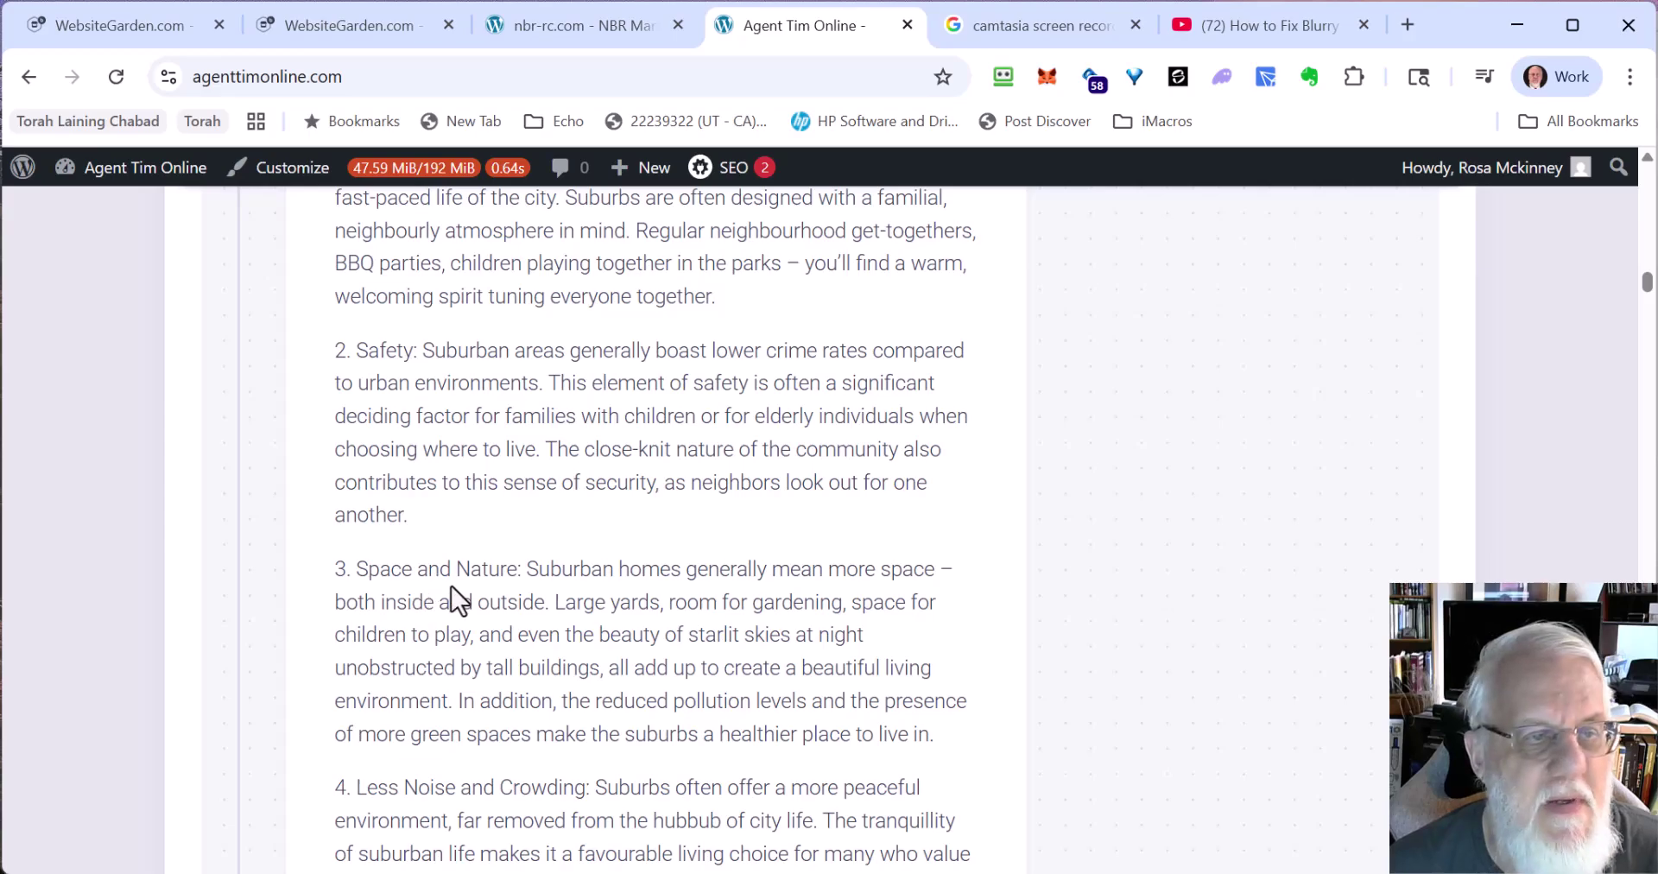
scroll(518, 603, down, 10)
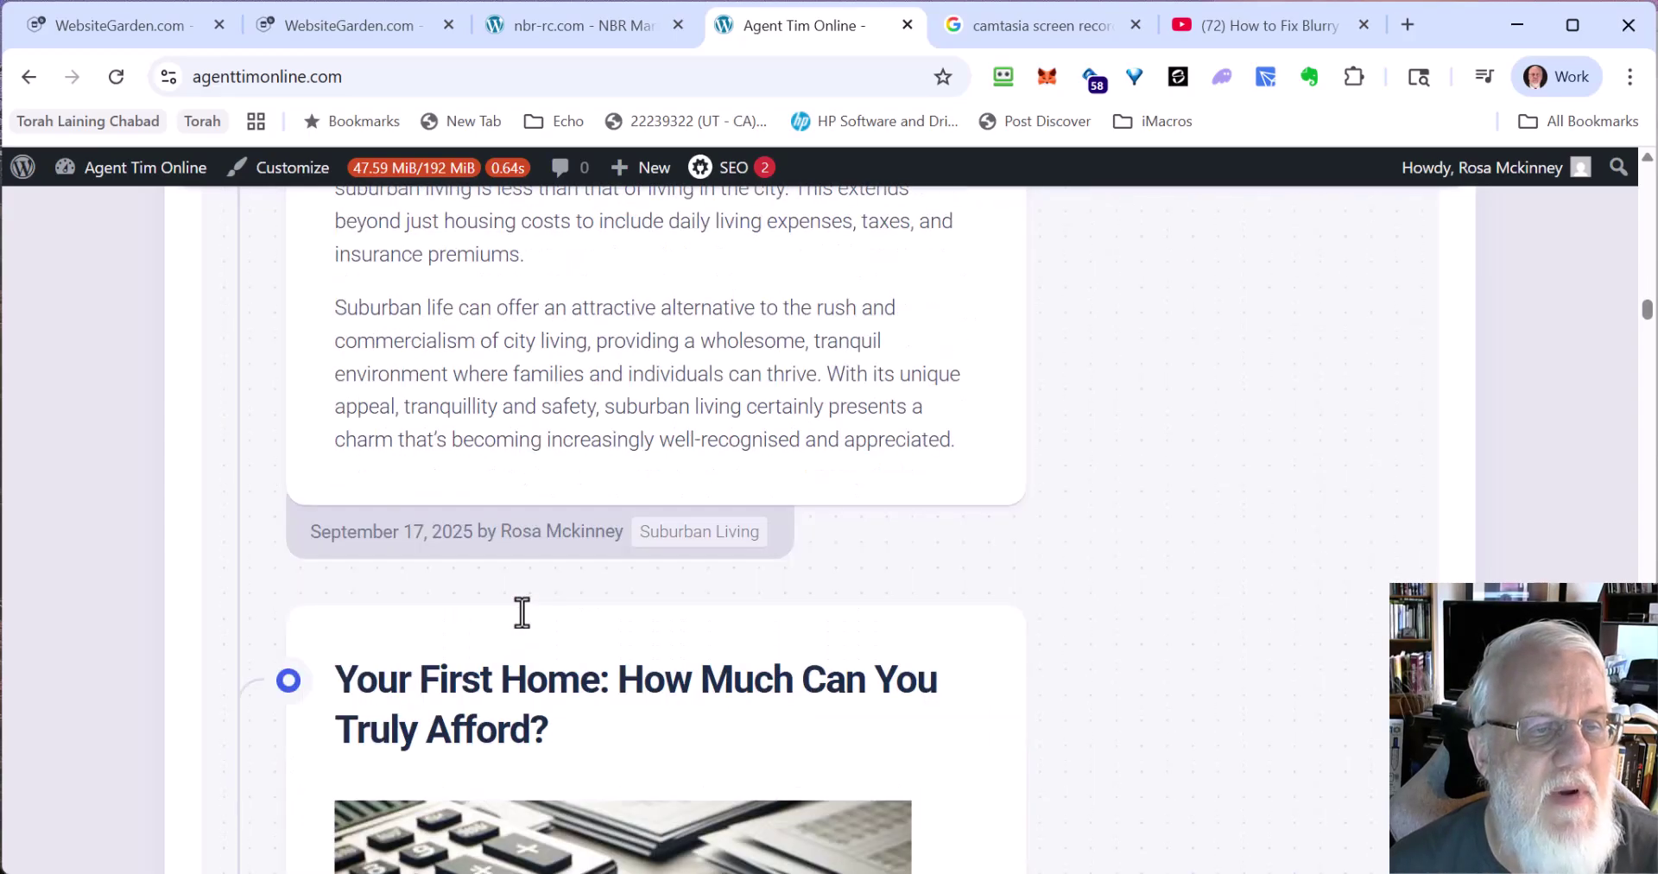
scroll(524, 613, up, 3)
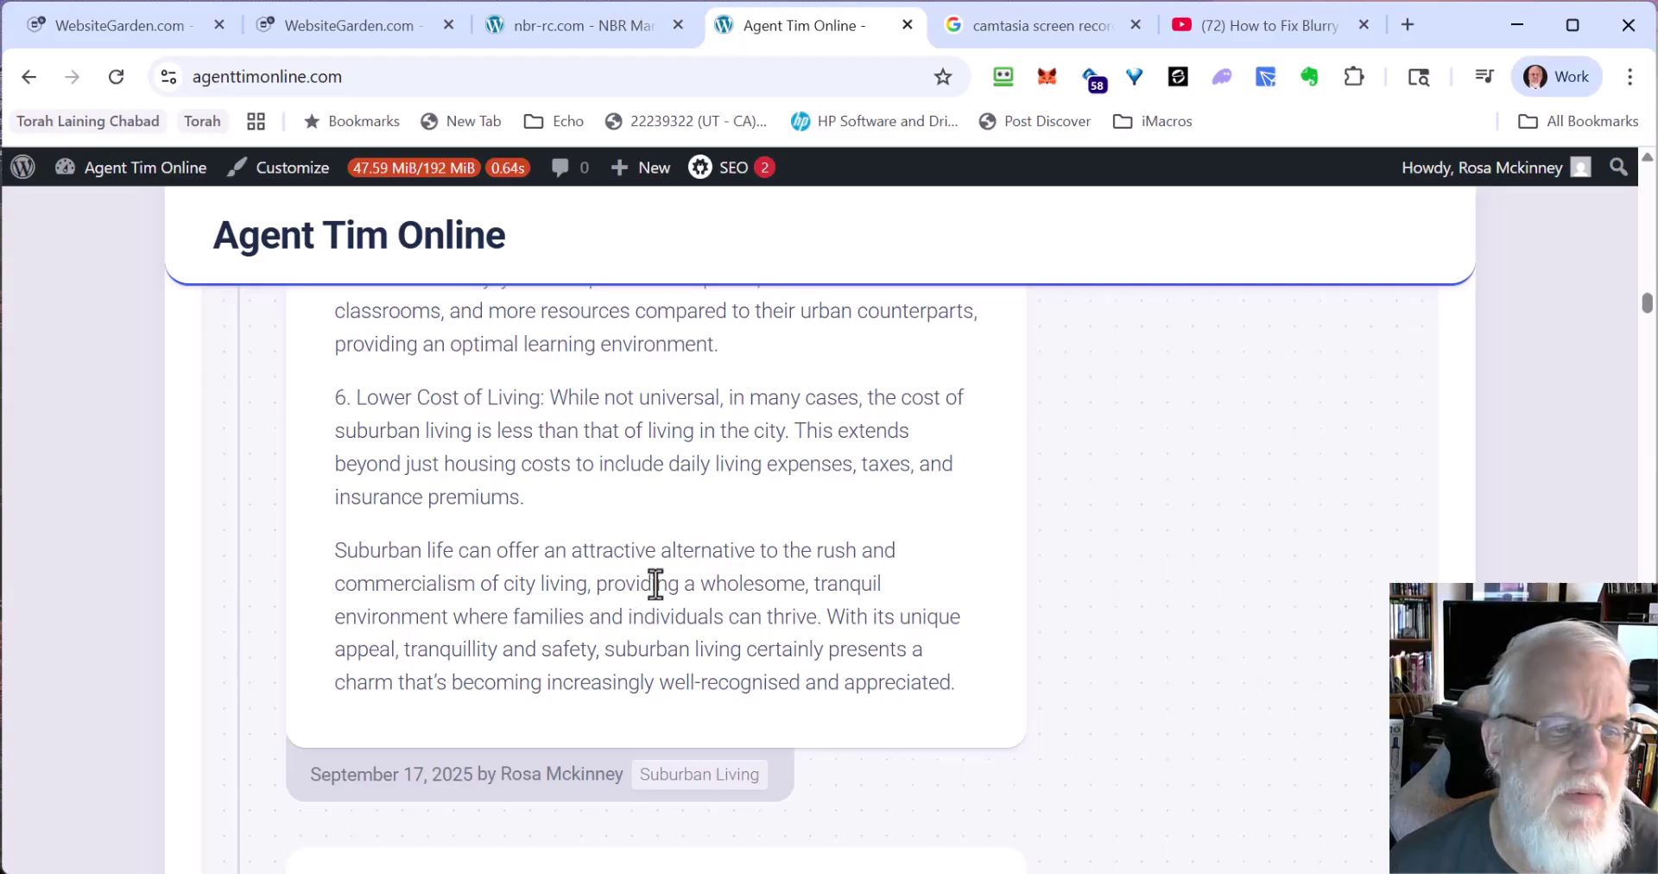
scroll(655, 583, down, 7)
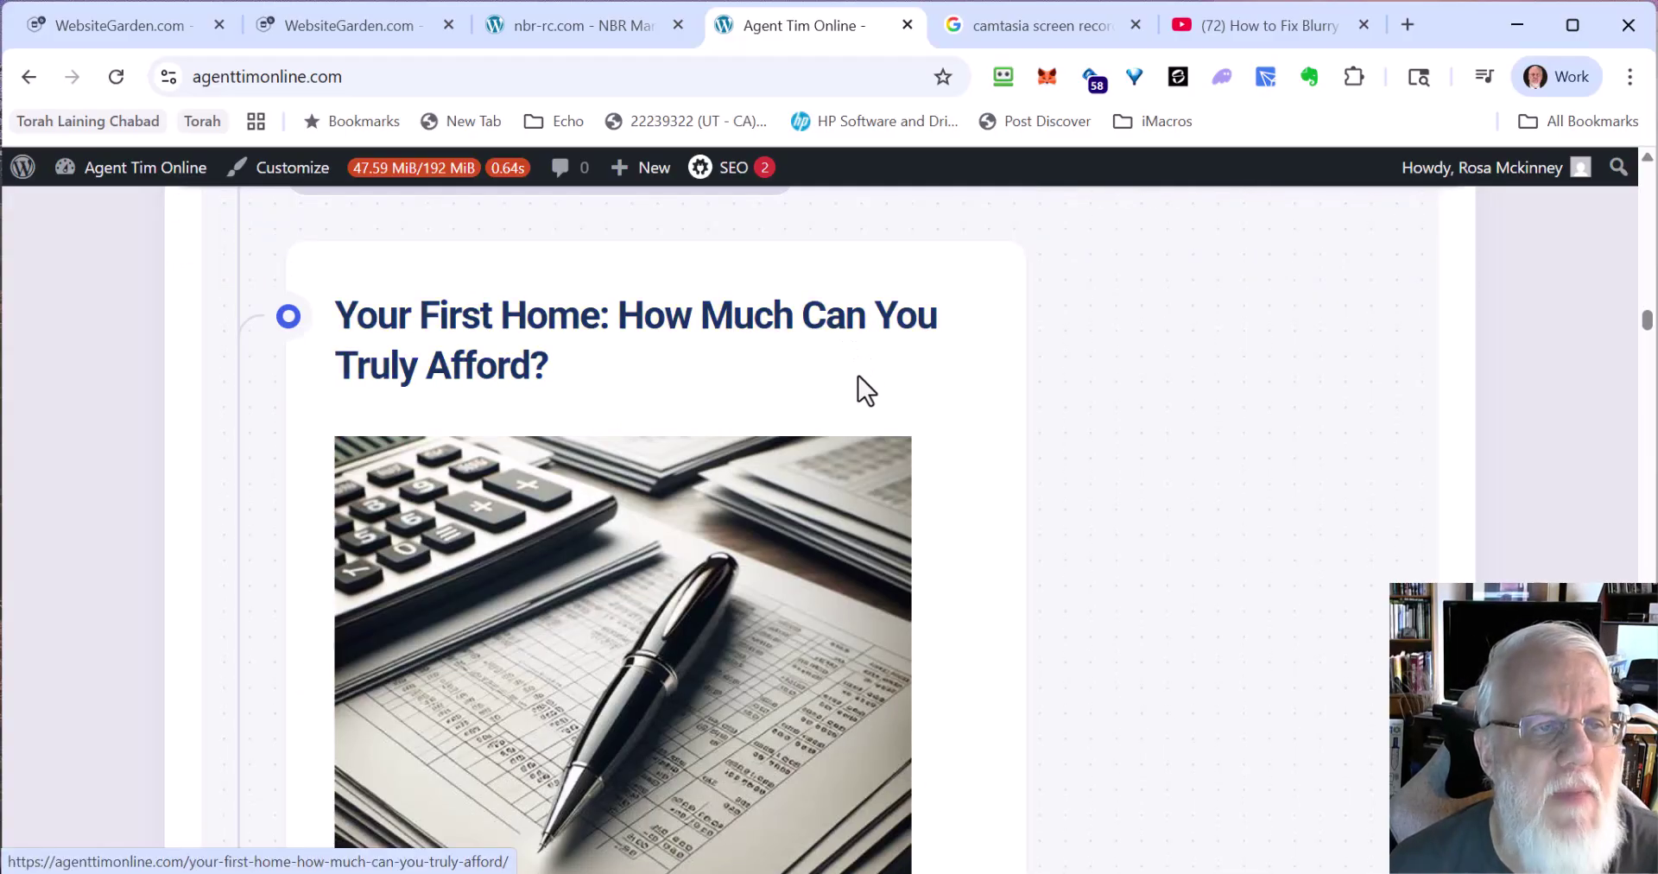
- Compare the publish dates and categories of the home affordability and "Suburban Living Vs Downtown Living" posts
scroll(858, 389, down, 11)
scroll(858, 532, down, 17)
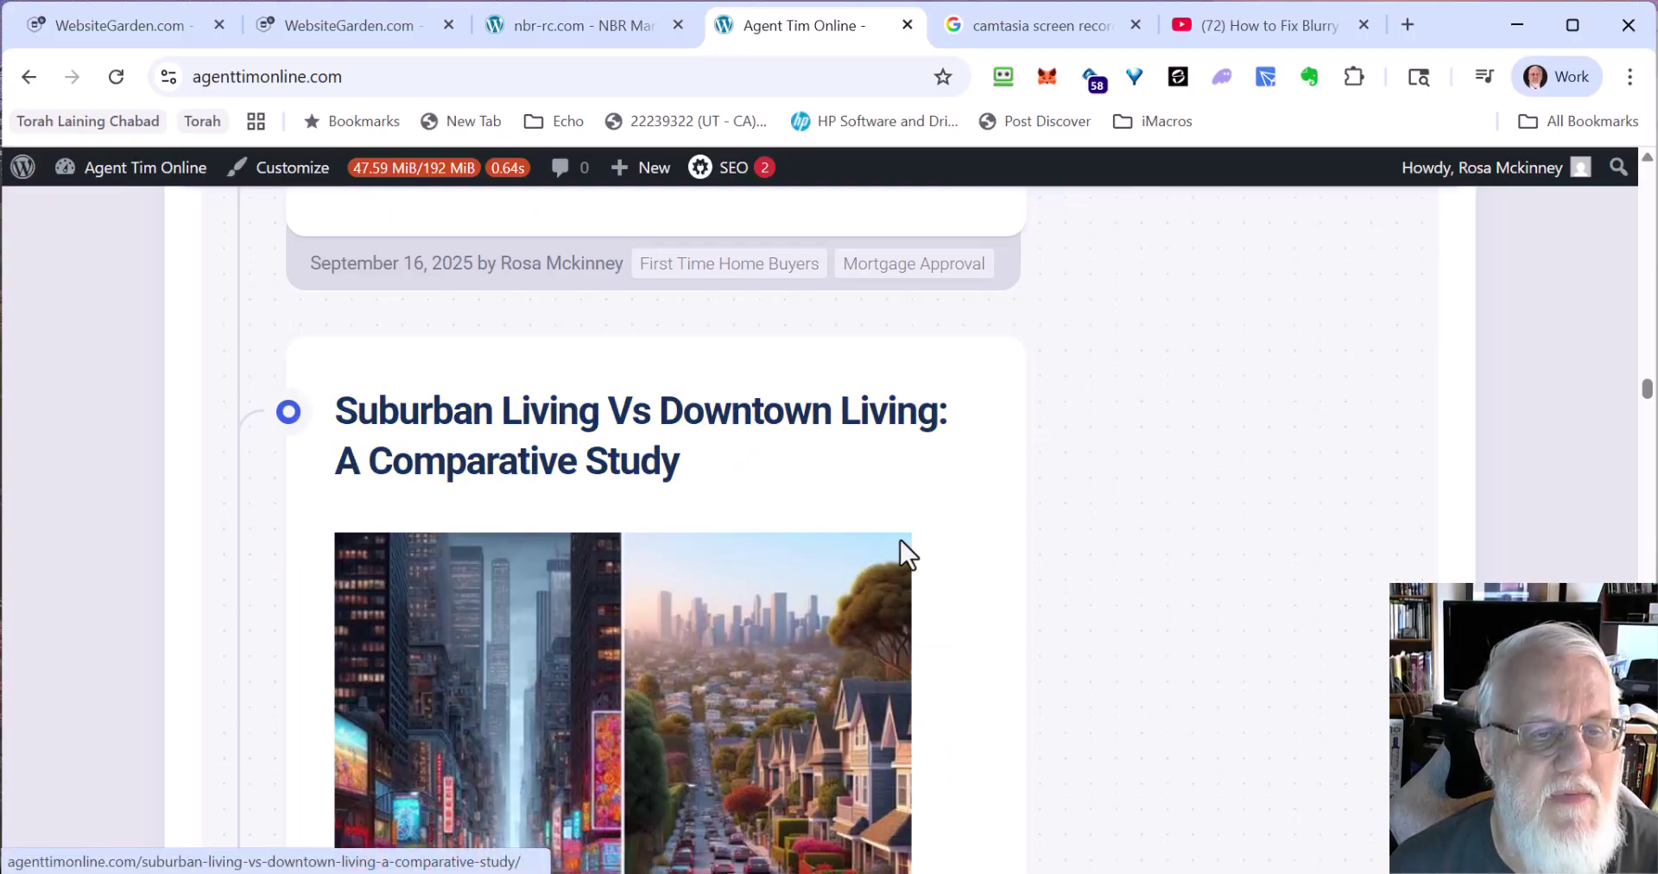
scroll(903, 548, down, 14)
scroll(944, 542, down, 11)
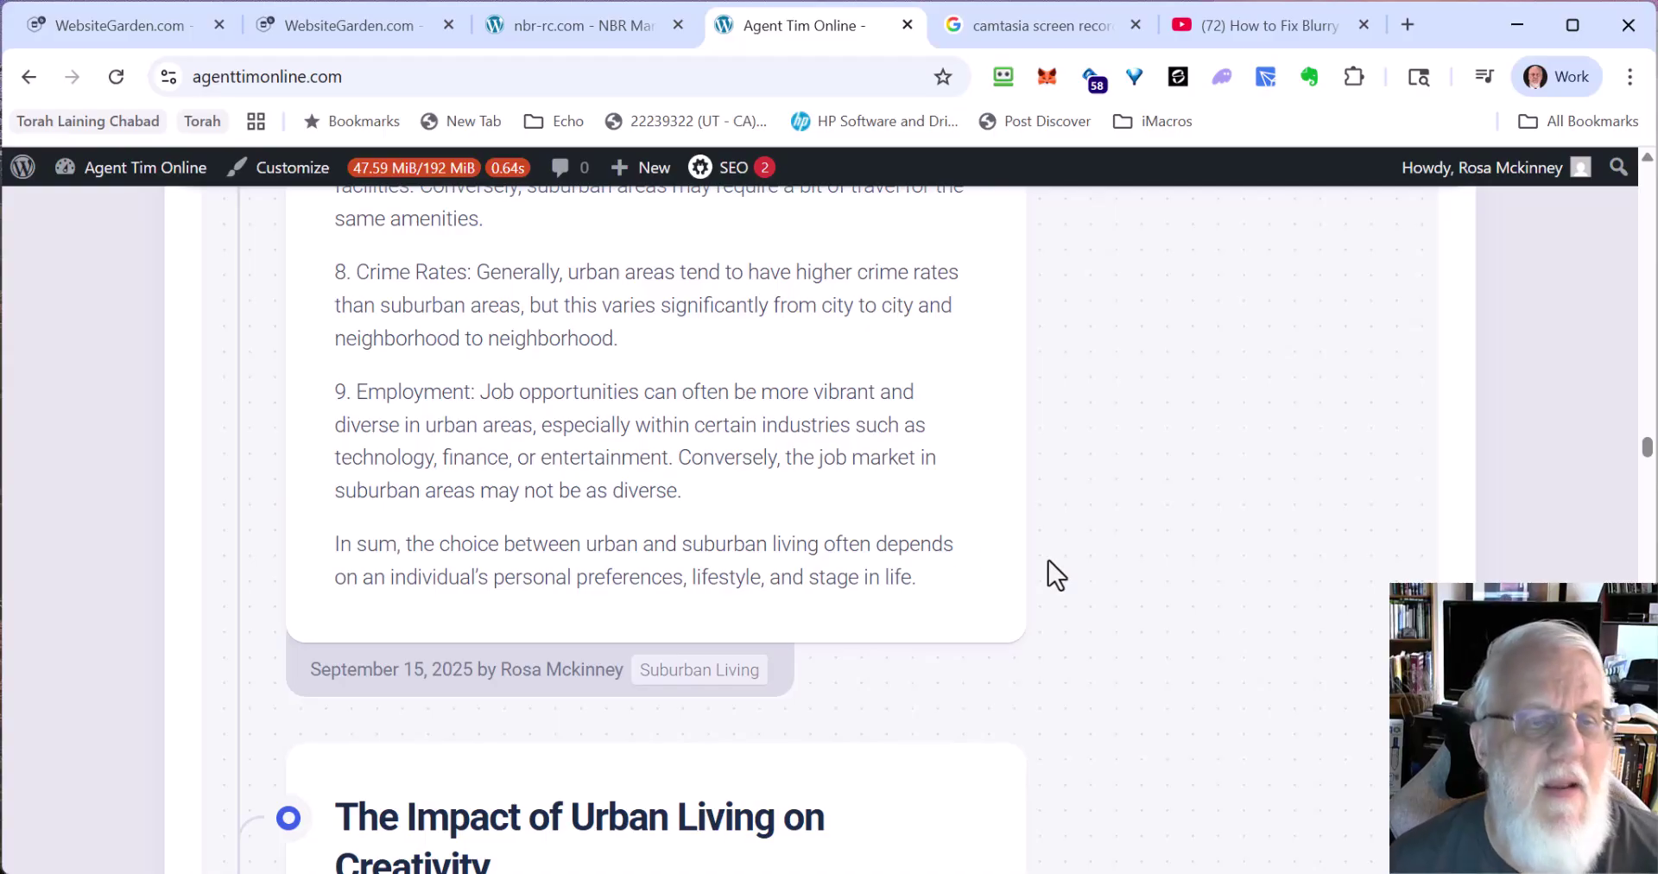
scroll(1054, 573, down, 5)
scroll(1052, 566, down, 4)
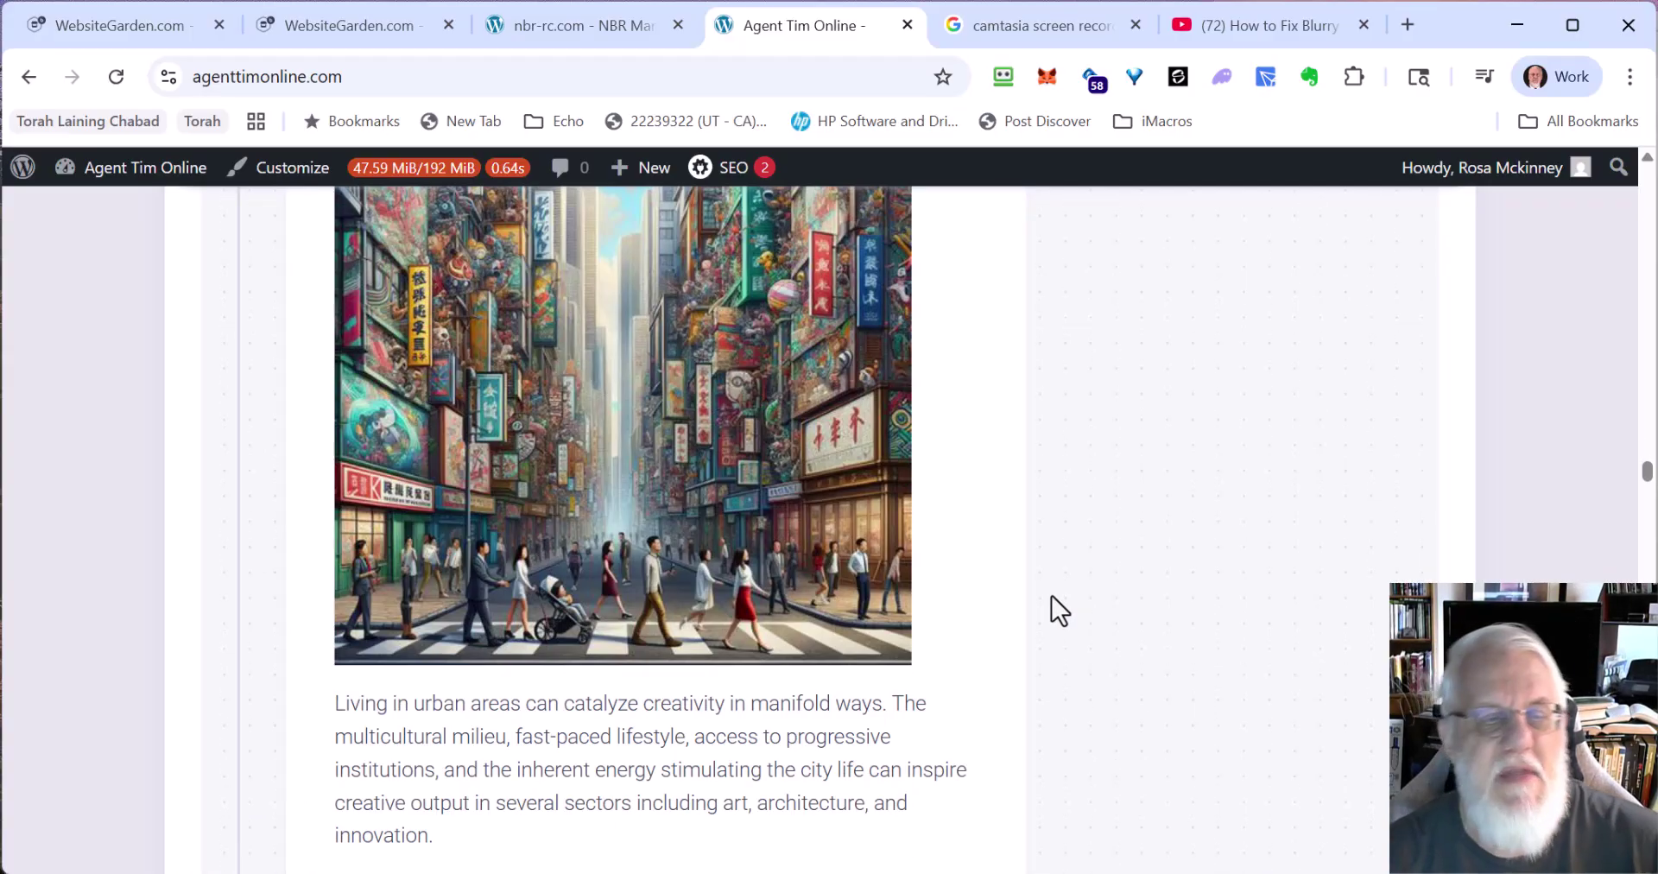
scroll(1140, 544, up, 4)
scroll(1142, 549, up, 4)
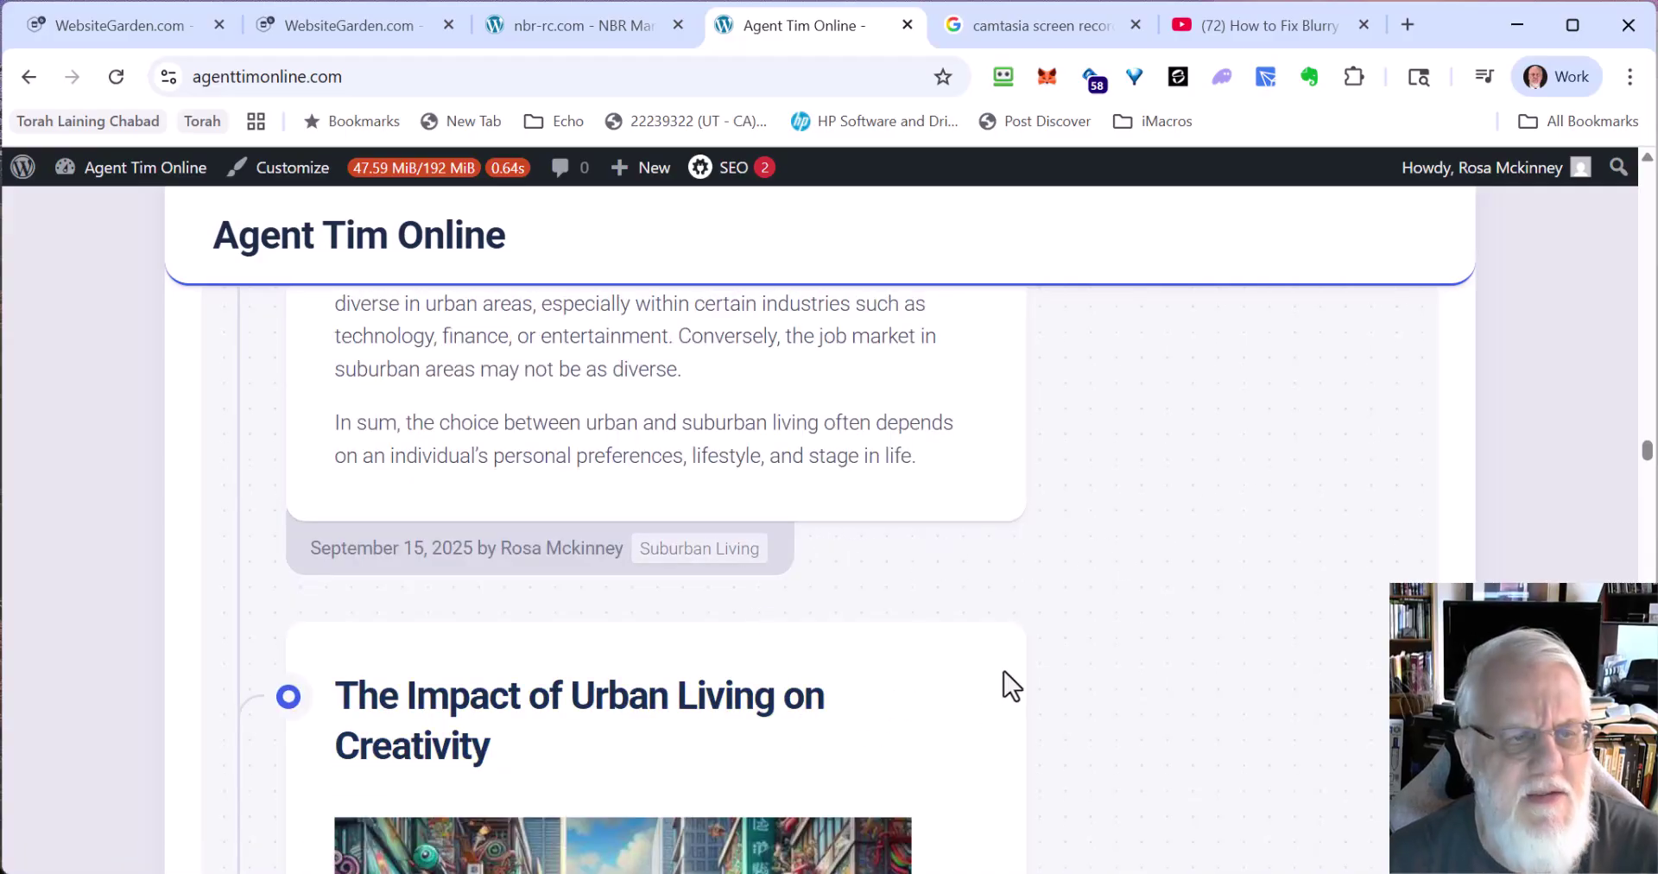
- Check the older Agent Tim Online posts, from "The Impact of Urban Living on Creativity" to "Negotiating the Best Price for Your First Home"
scroll(1160, 647, down, 20)
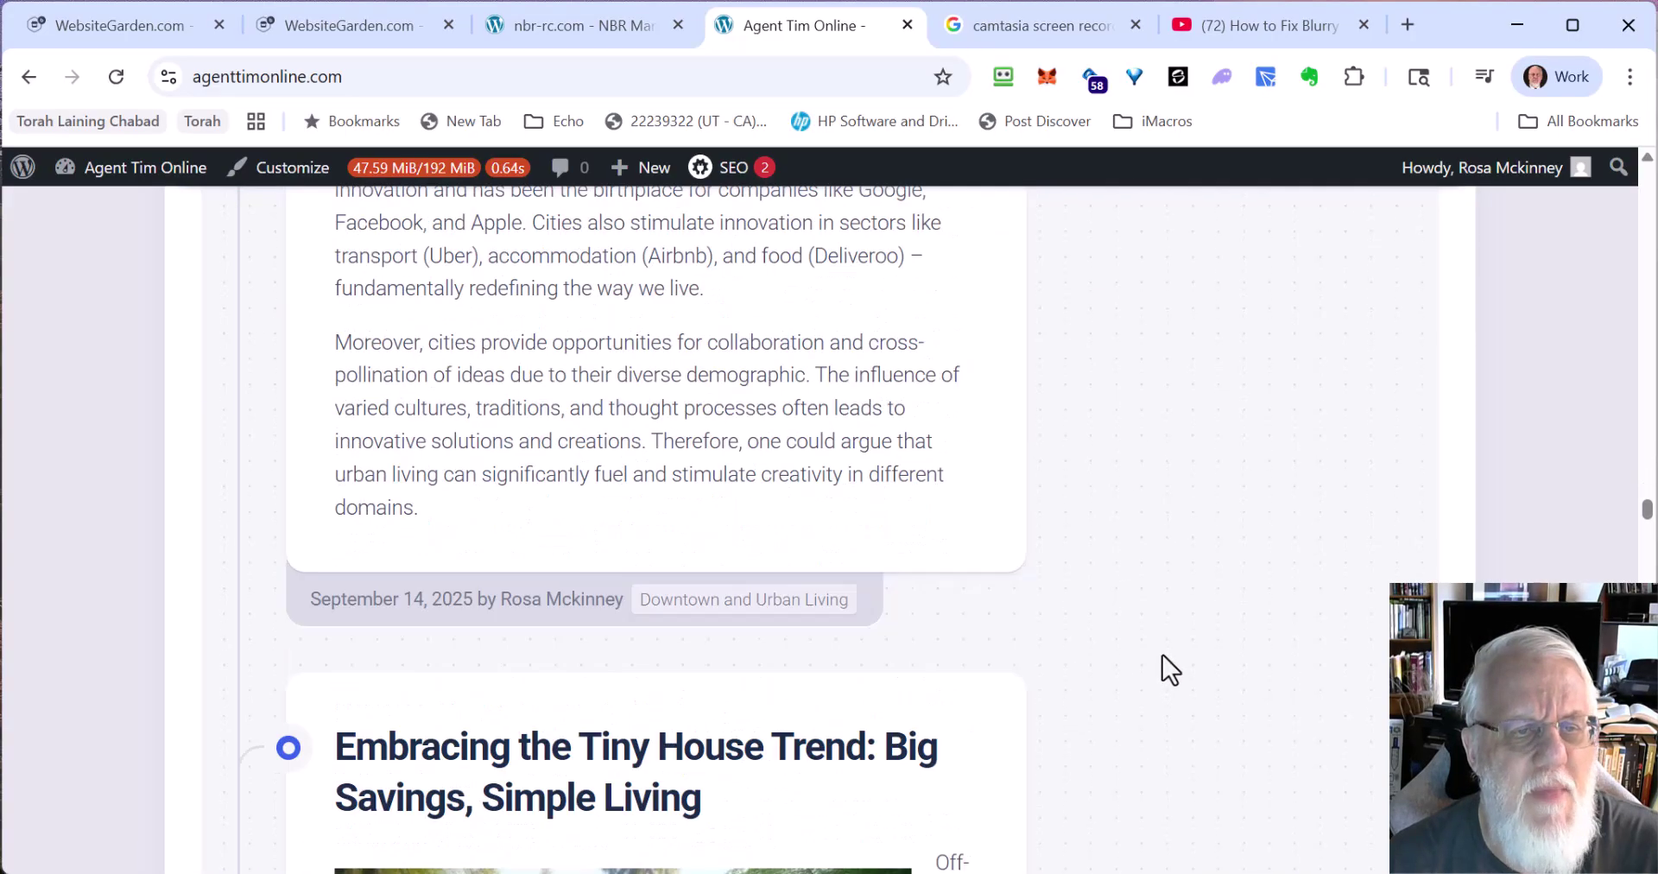
scroll(1162, 670, down, 20)
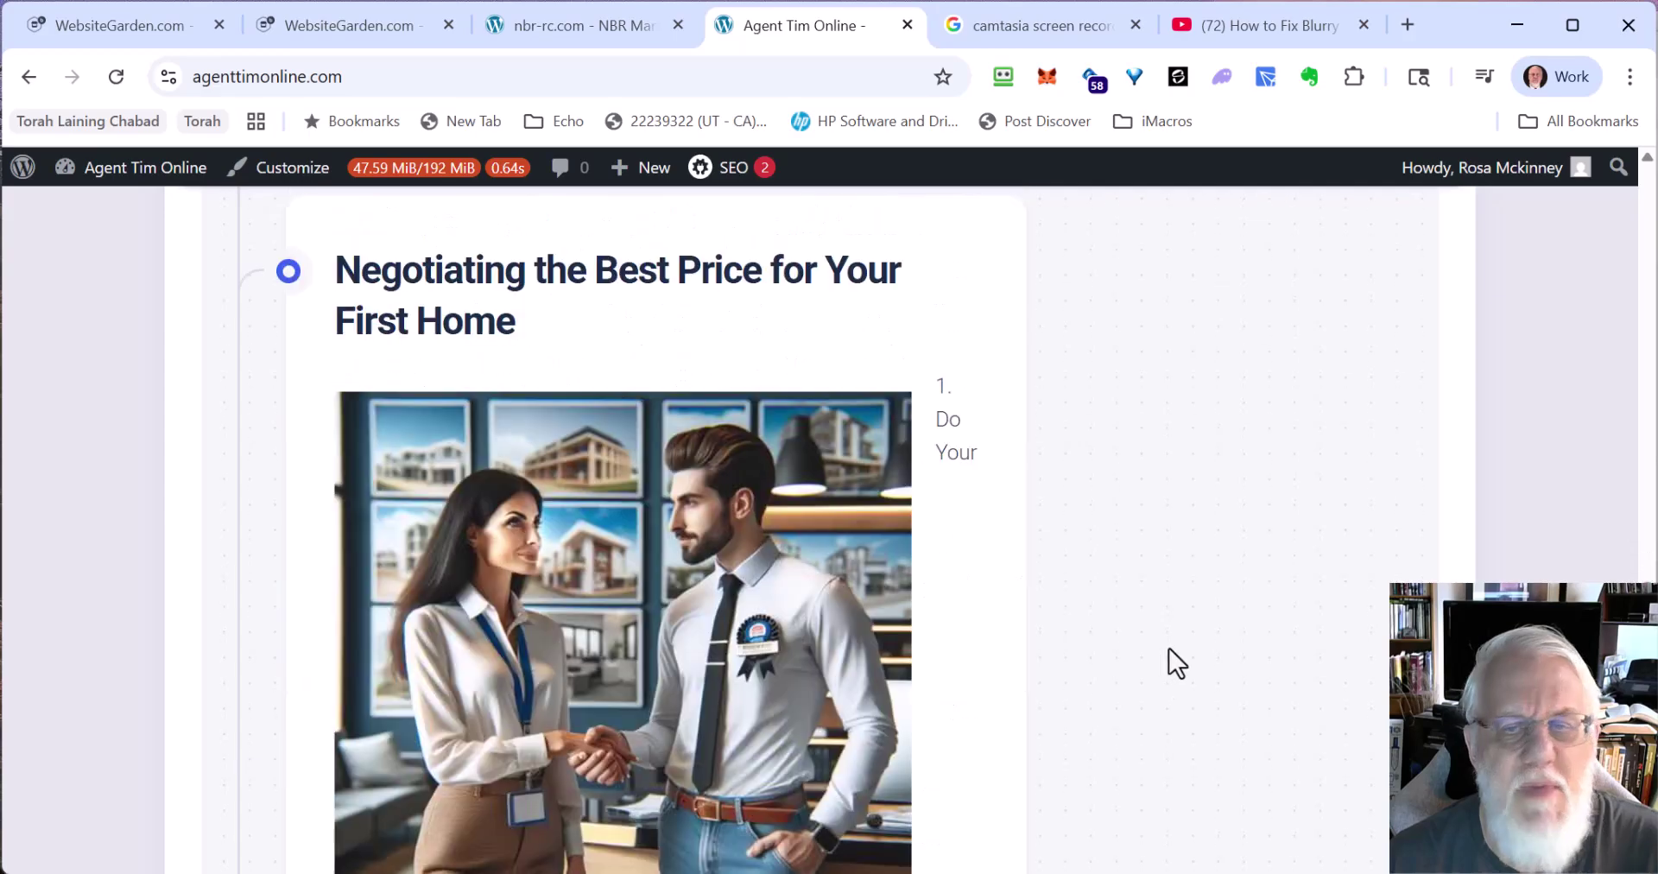
scroll(1171, 648, down, 10)
scroll(1168, 646, up, 9)
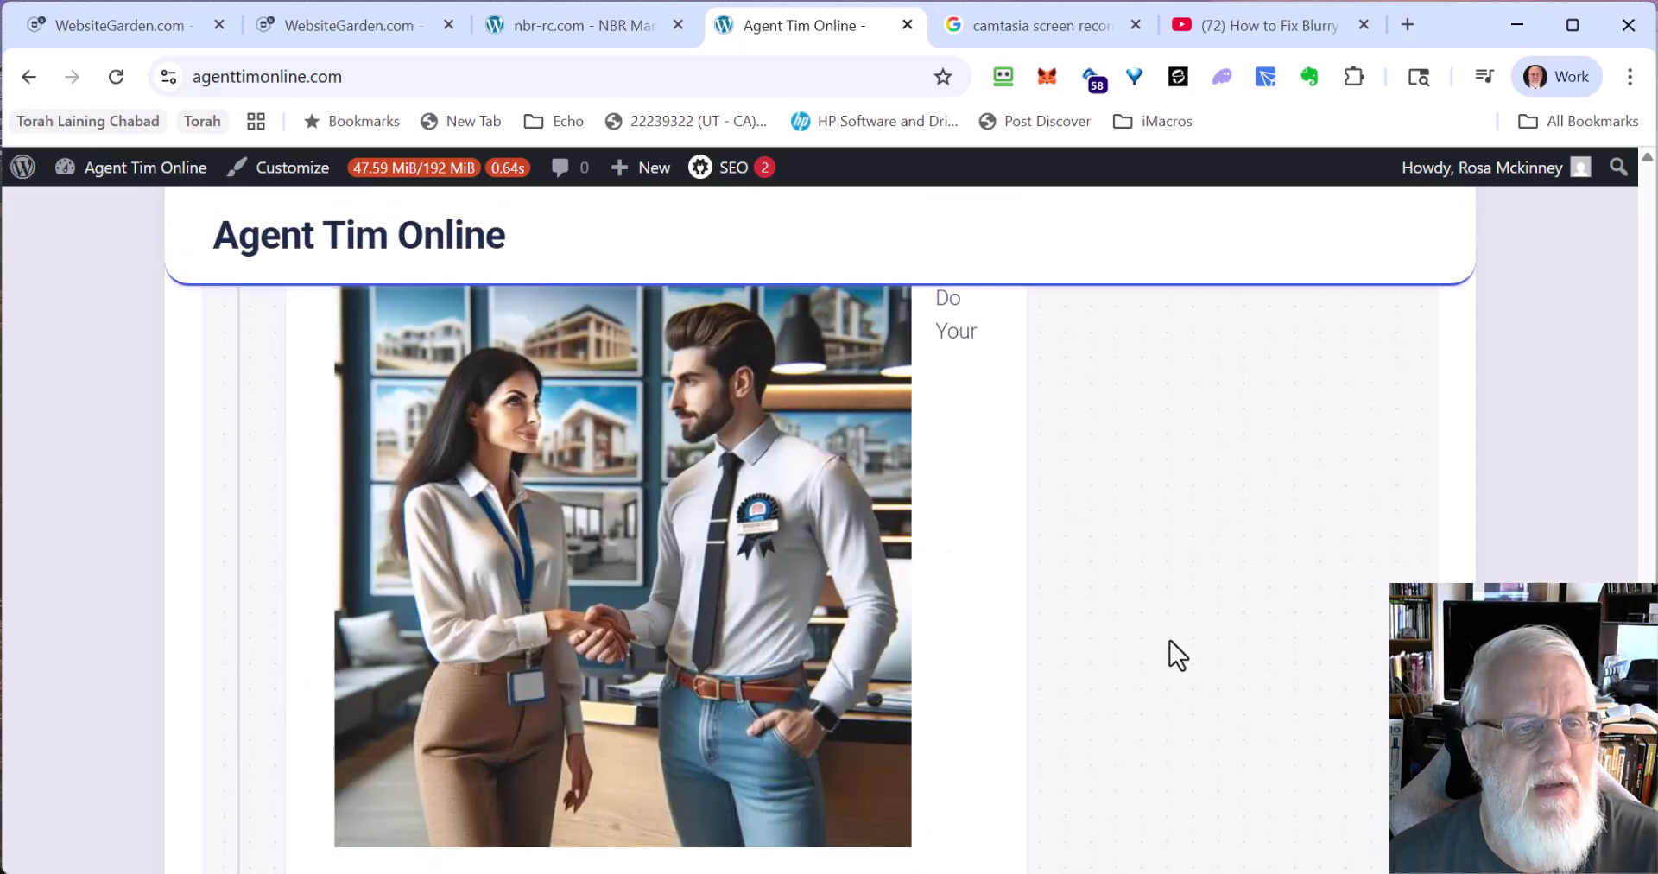
scroll(1168, 641, up, 1)
scroll(1169, 656, up, 1)
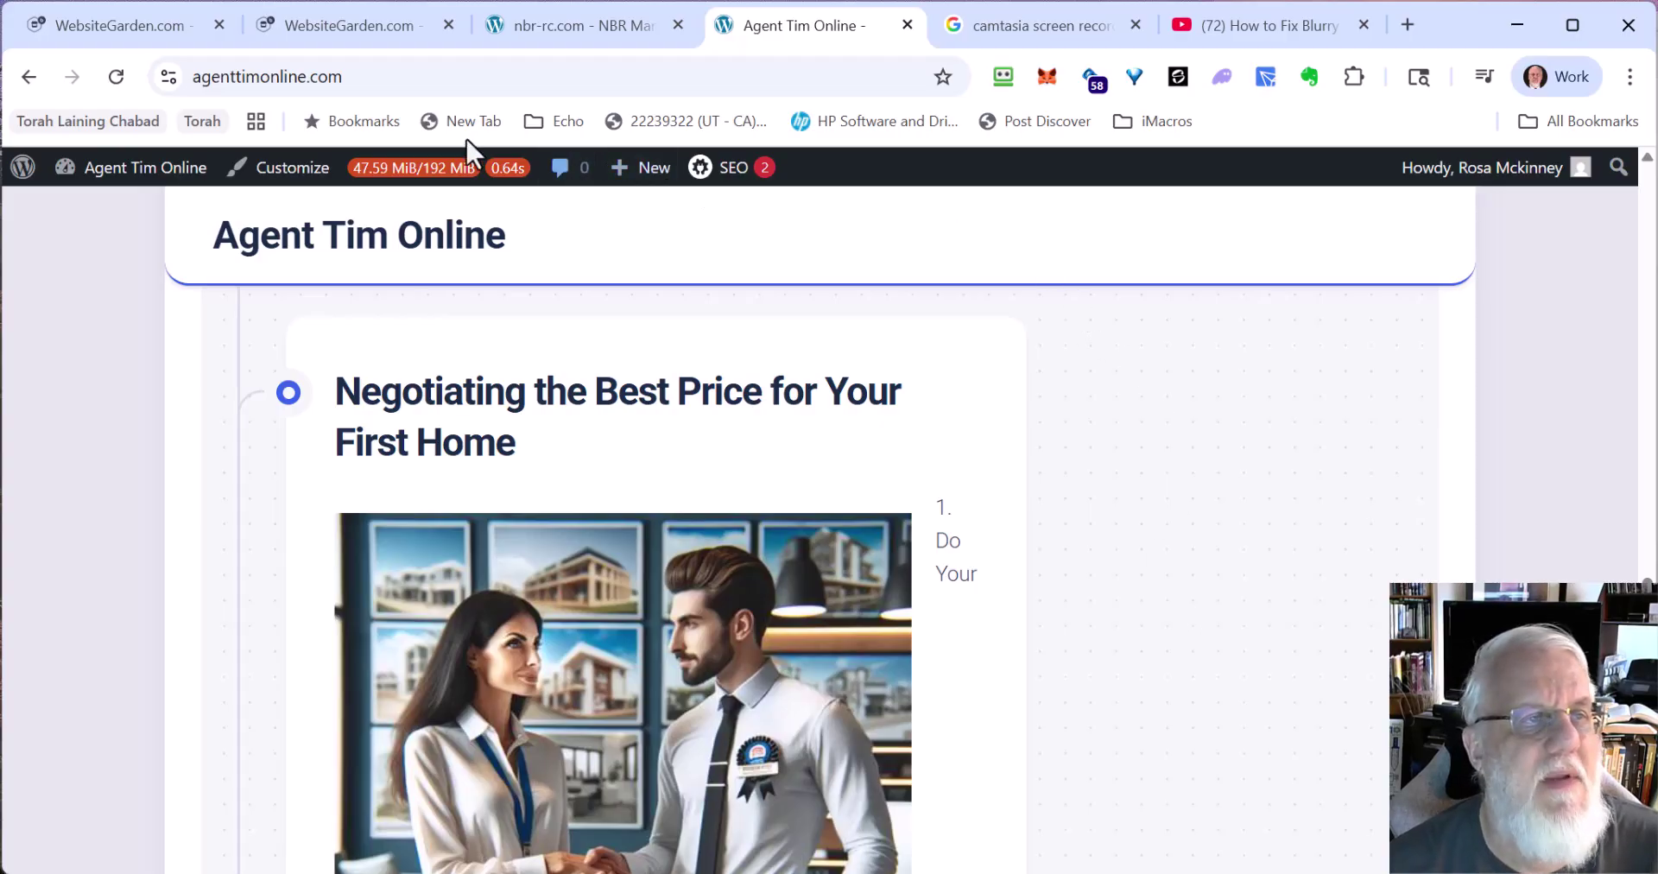
- Return to the Website Garden Blog Auto-Suggest page and show the available batch request pages
click(133, 33)
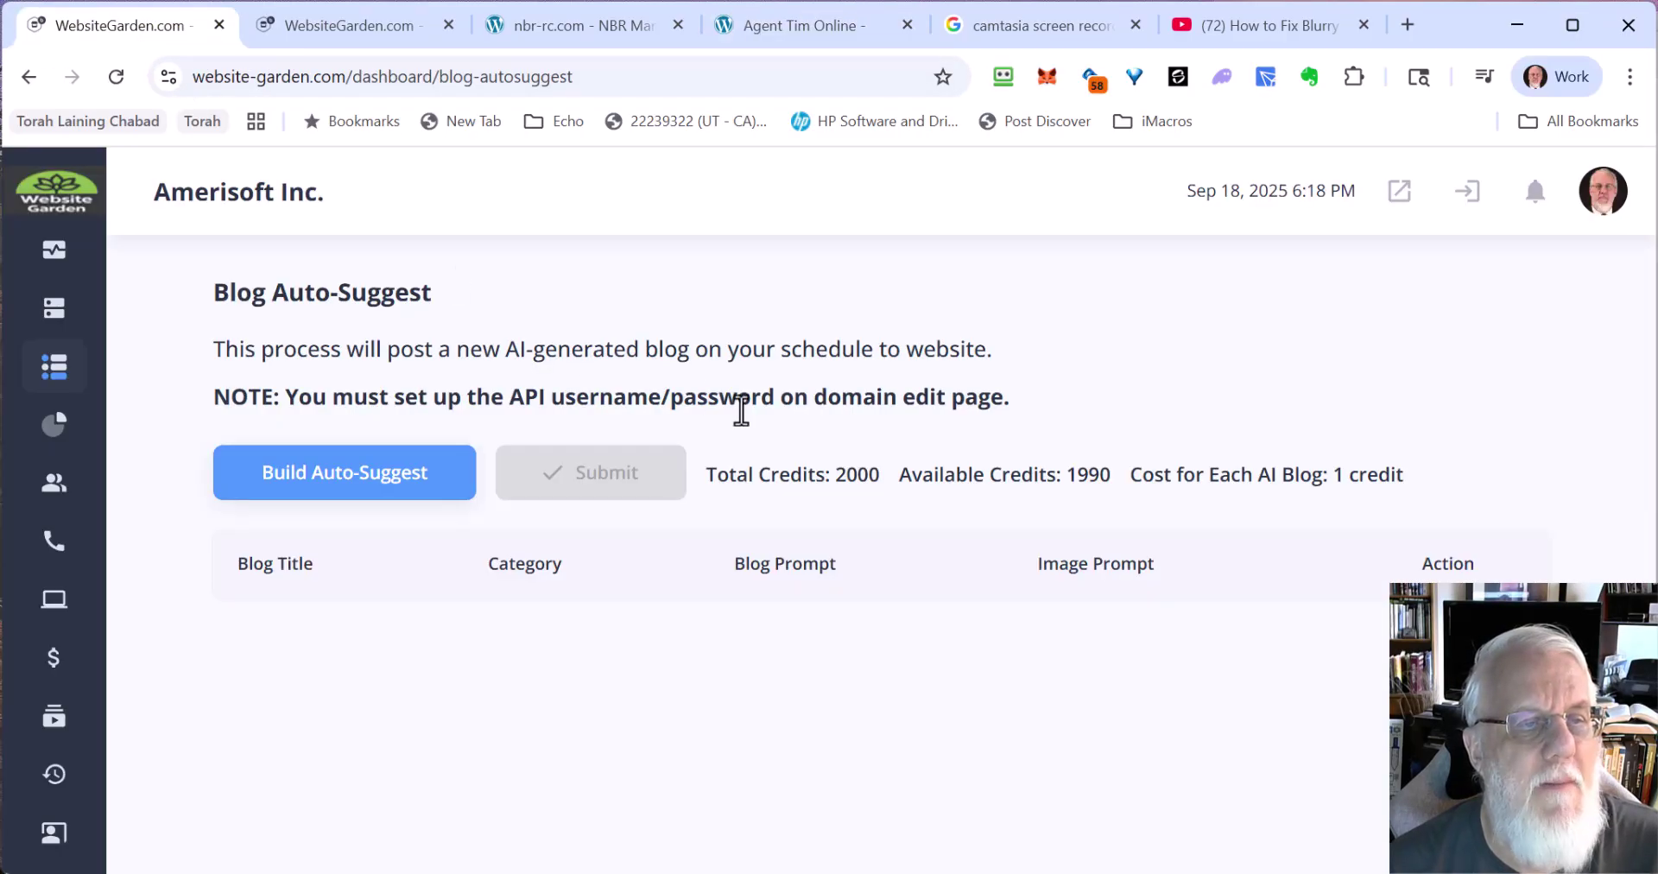
click(395, 486)
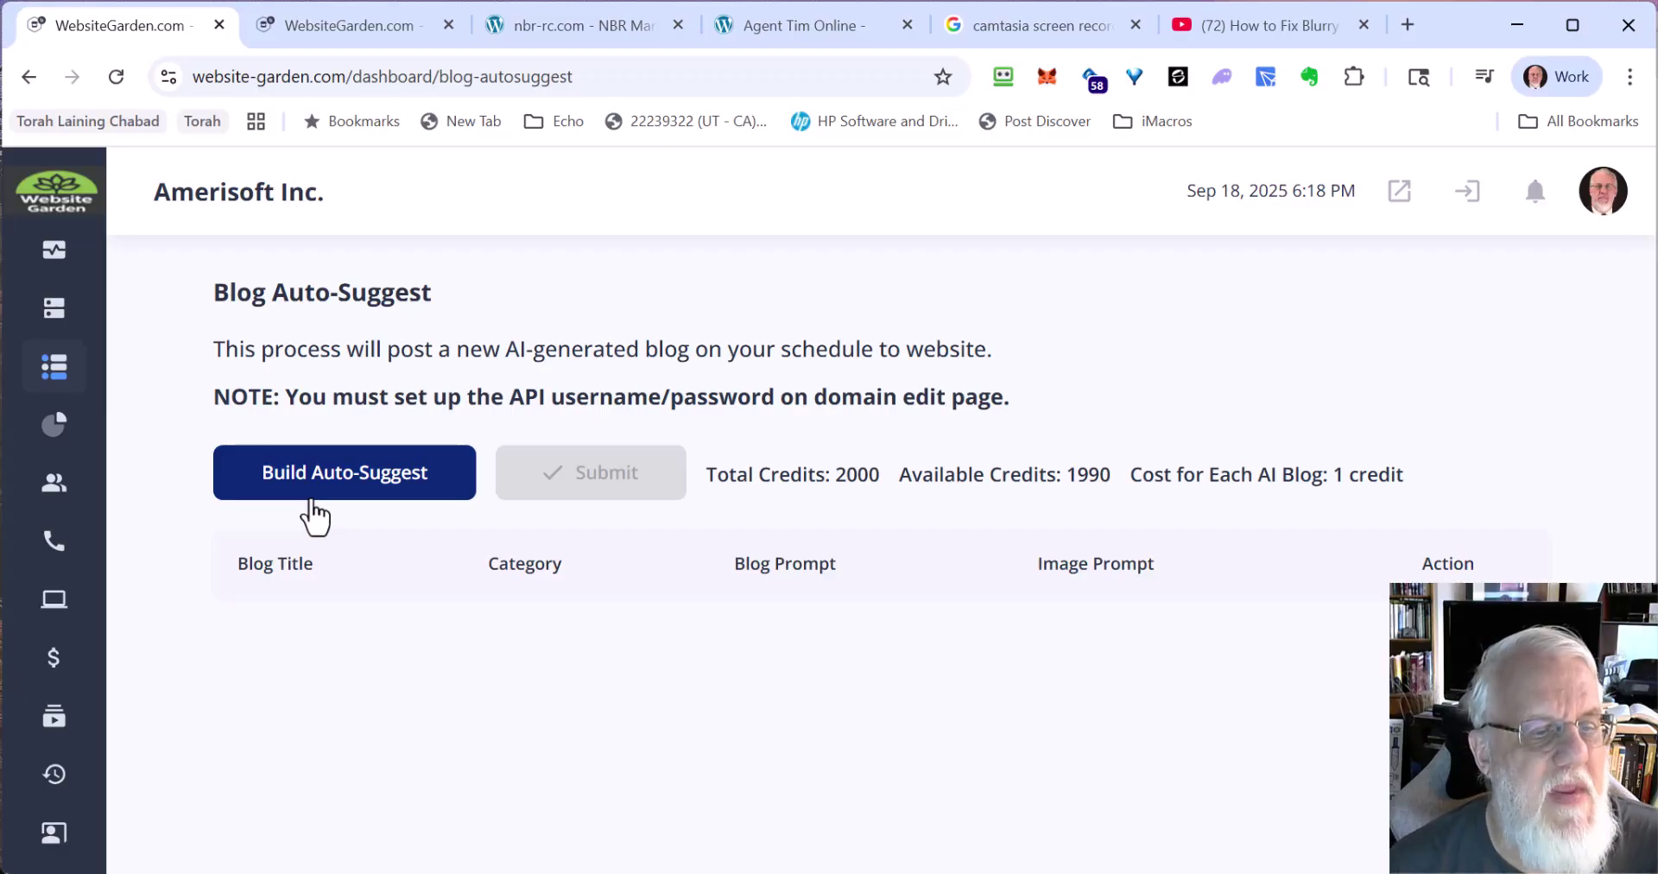
mouse_move(90, 474)
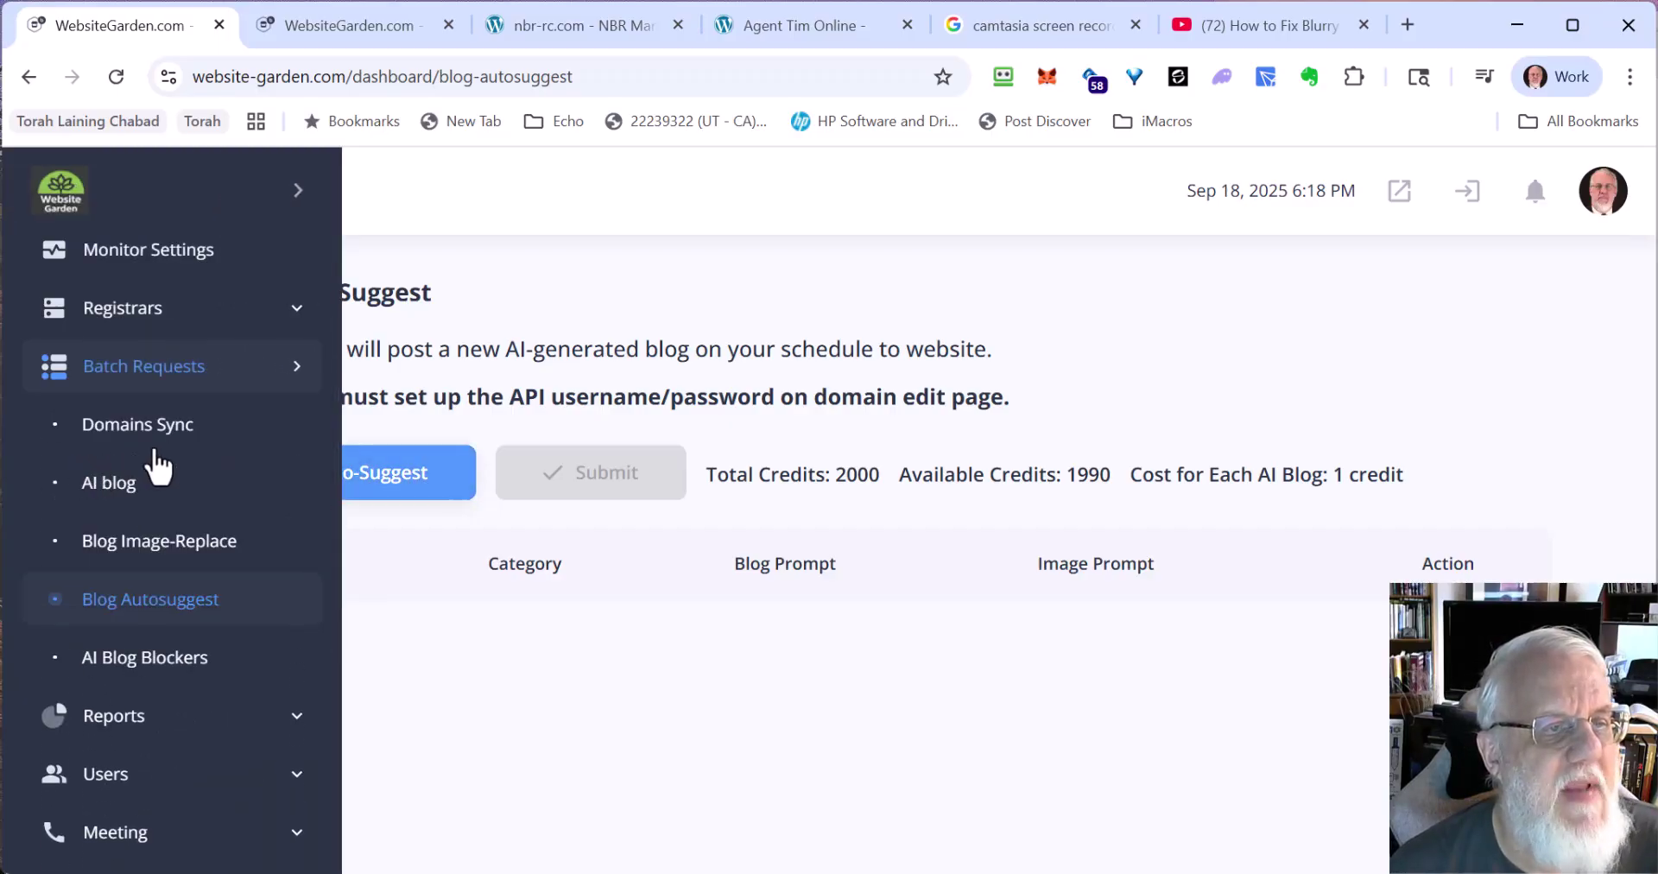